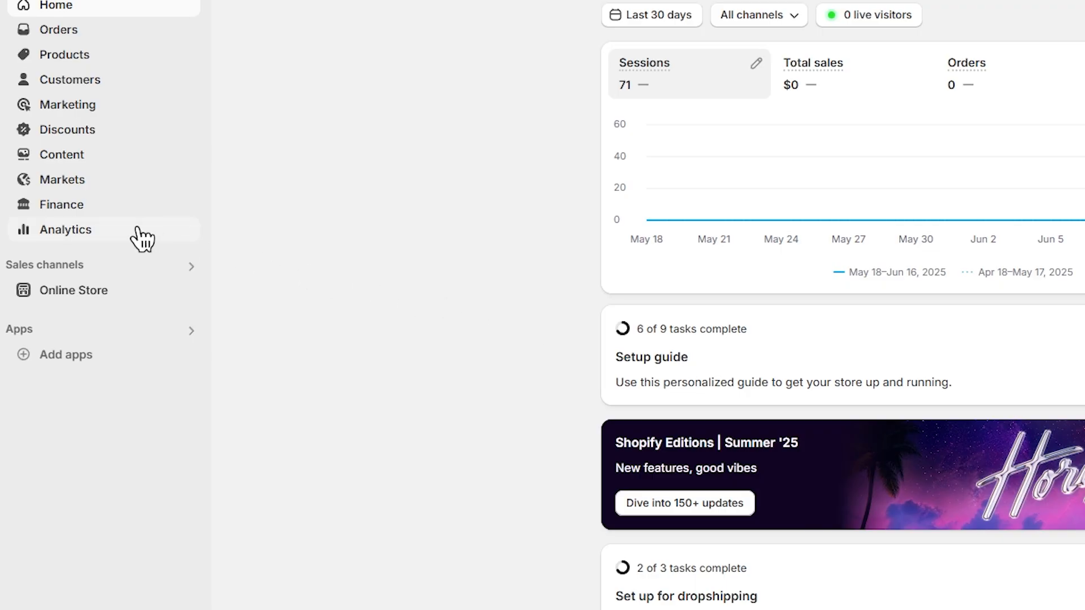
Open Add apps to show the 'Picked for you' app recommendations.
left_click(53, 356)
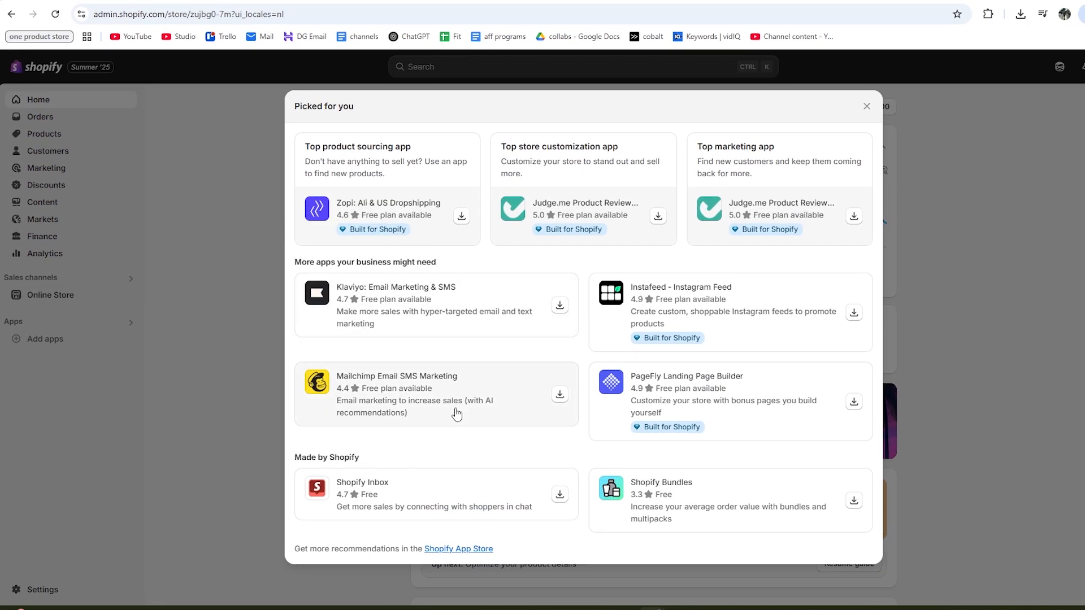
Search the Shopify App Store for 'shopify email' and open the Shopify Email app in the store admin.
left_click(459, 548)
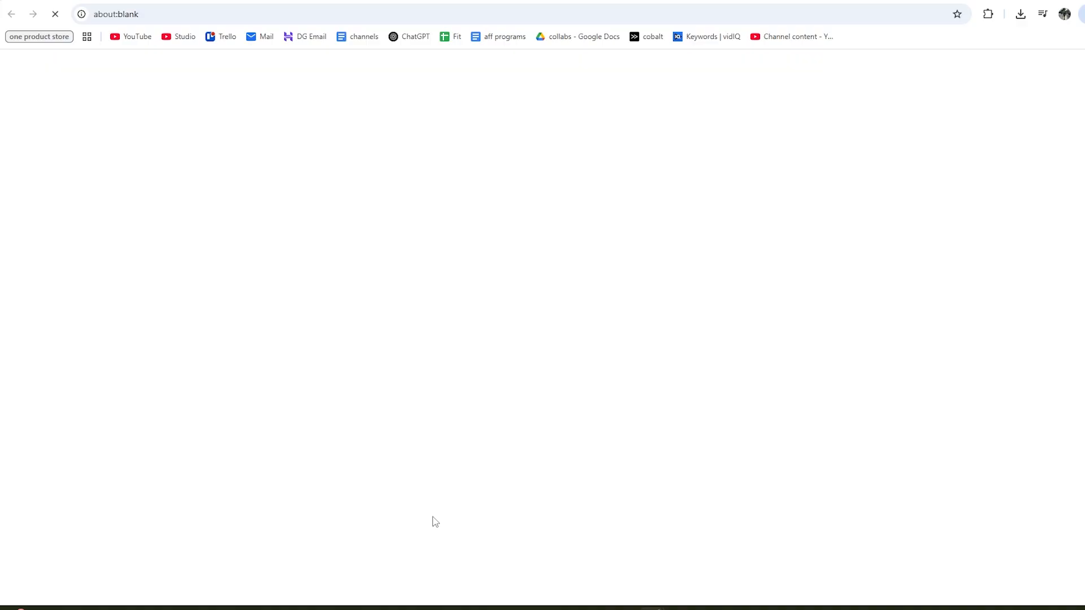
left_click(494, 71)
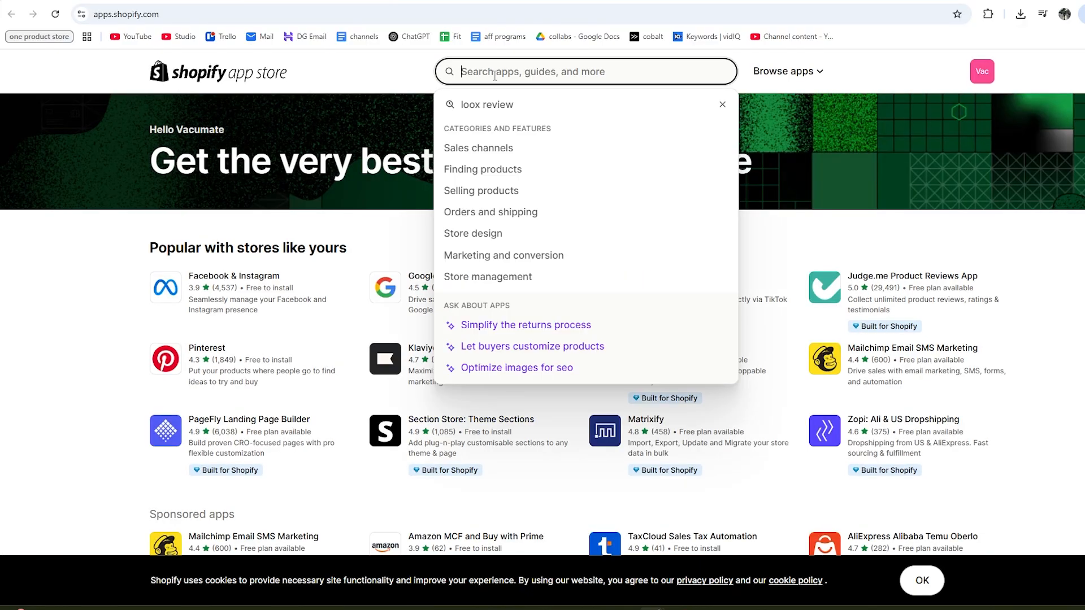
type("shopify email")
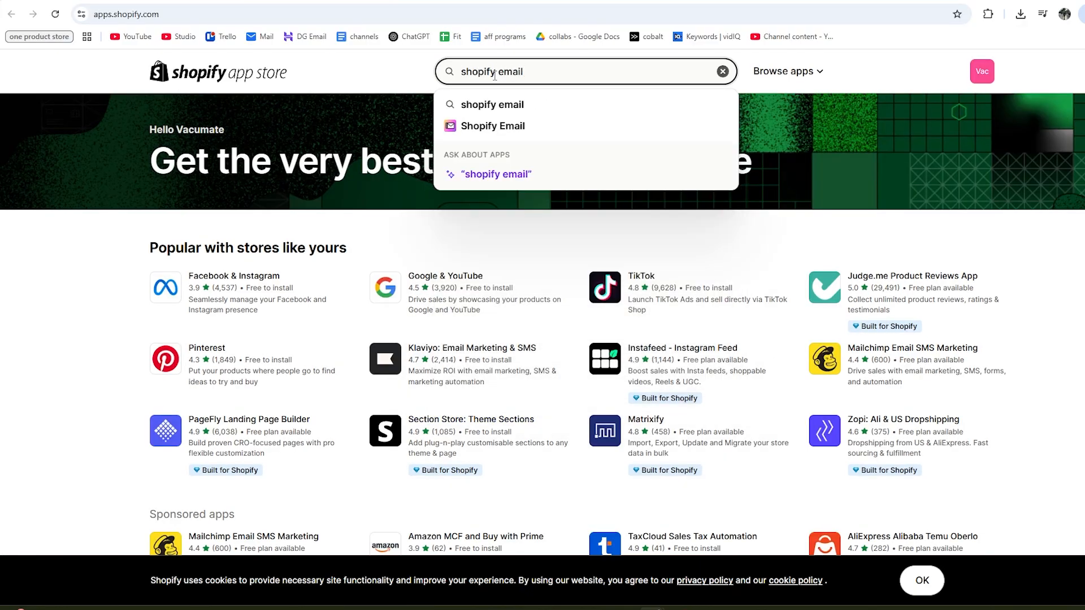
left_click(486, 129)
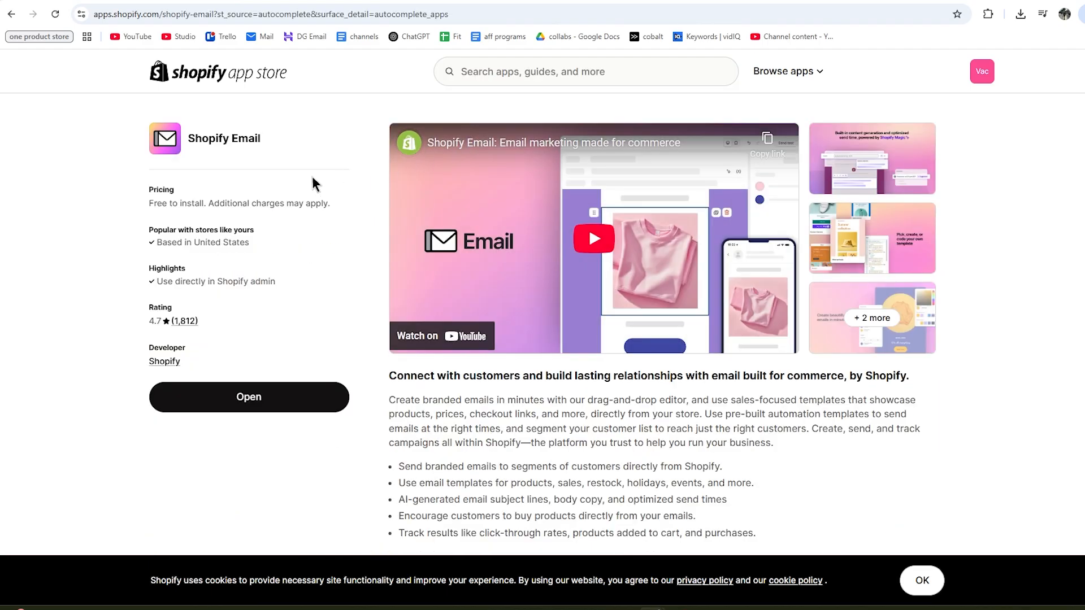
scroll(321, 213, "down", 5)
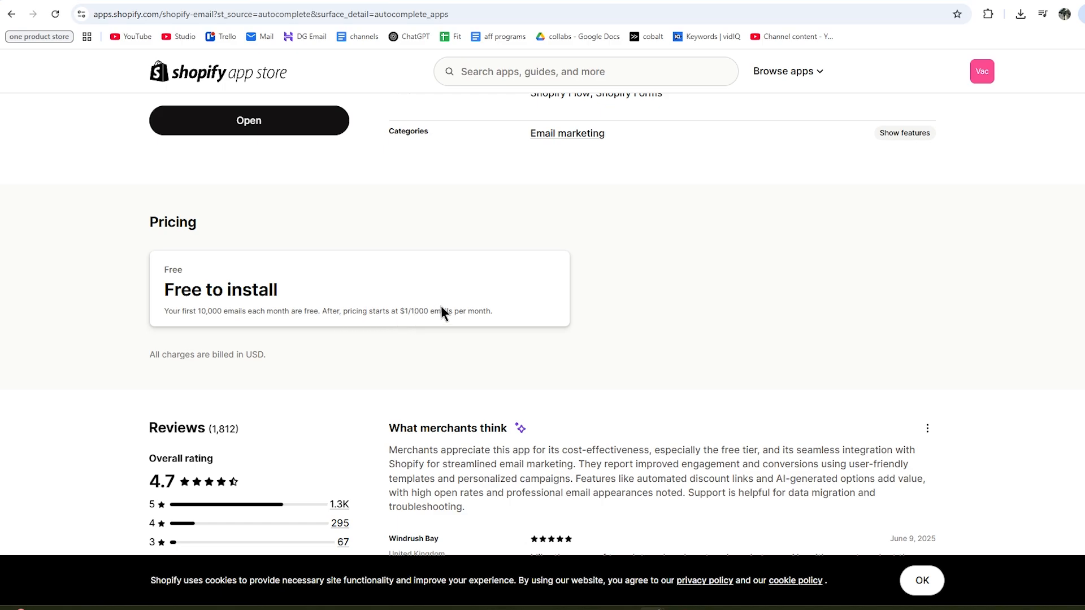
scroll(441, 310, "up", 5)
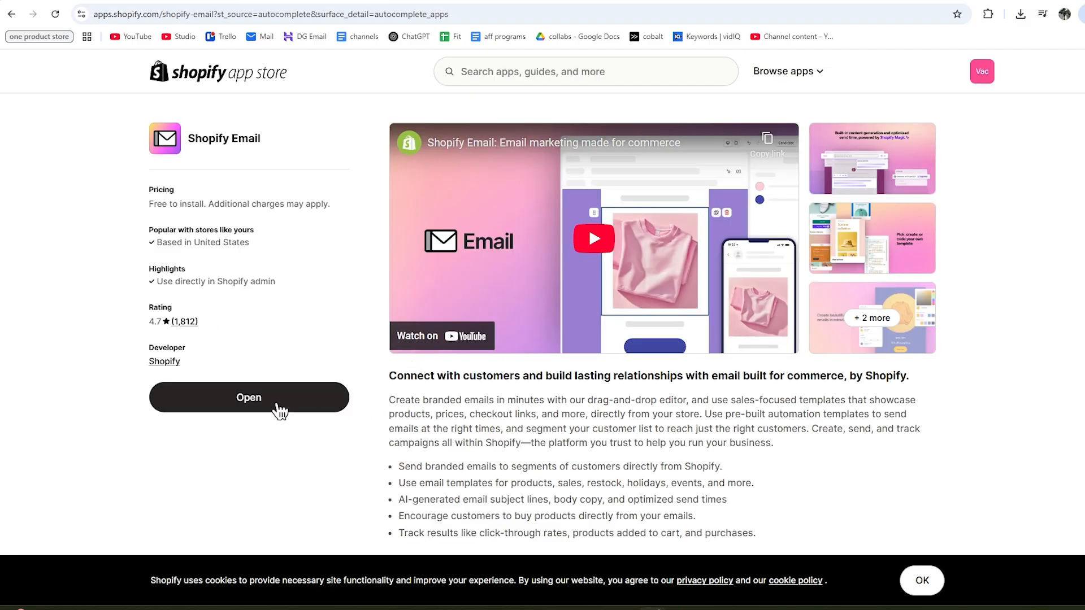
left_click(277, 407)
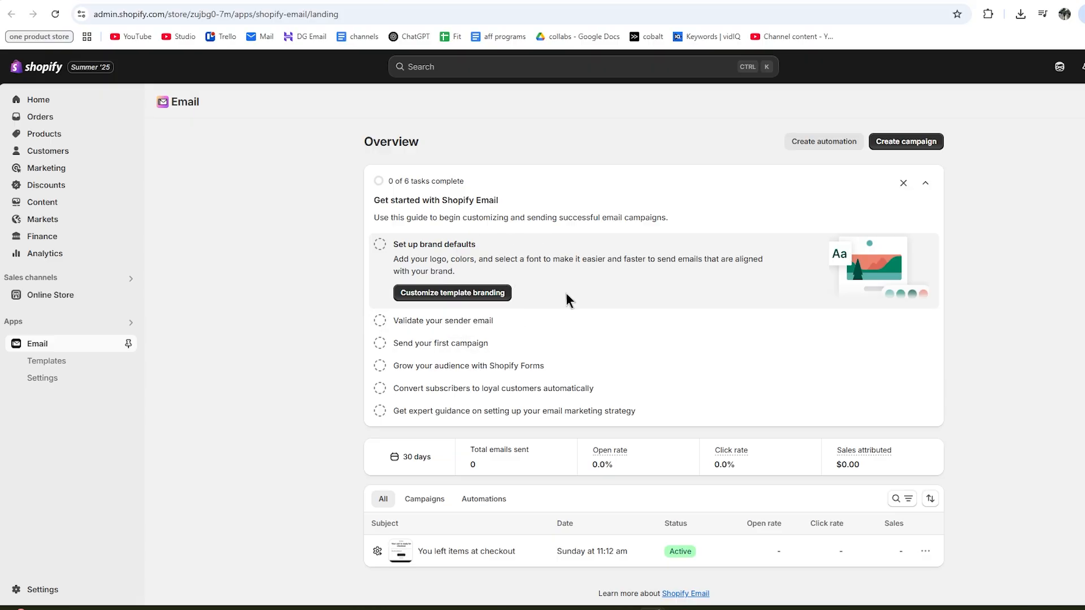
Pin Email to the admin sidebar and open the Template branding settings.
scroll(557, 338, "down", 1)
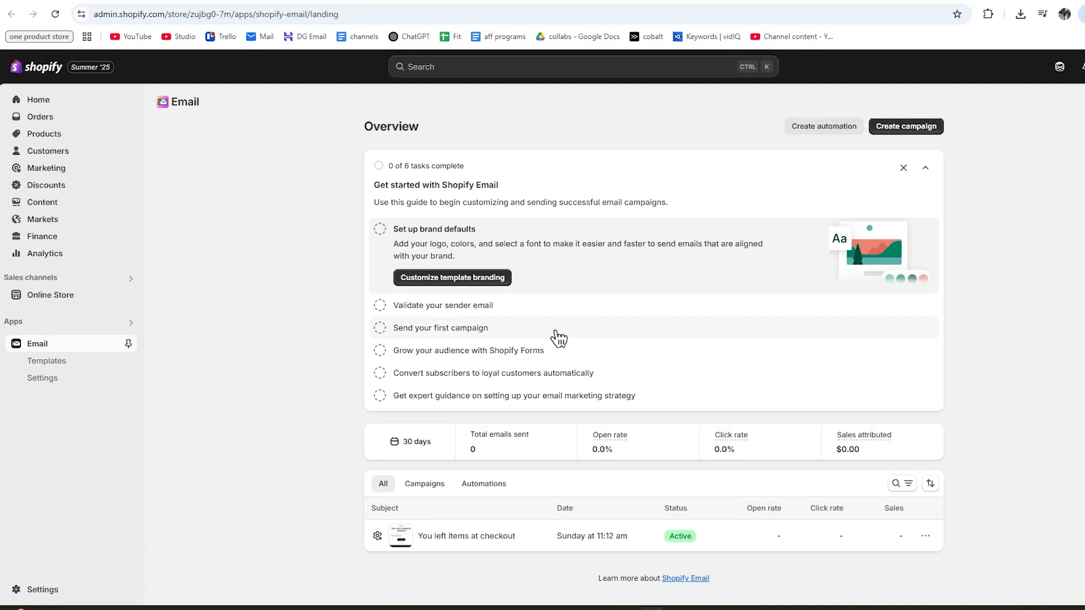
scroll(559, 337, "up", 1)
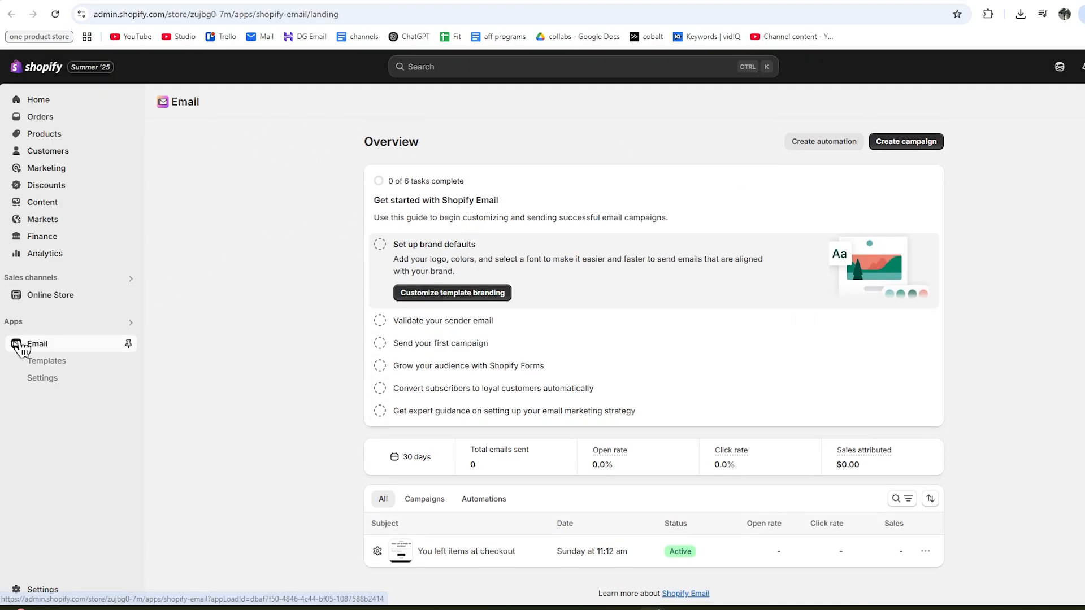
left_click(129, 344)
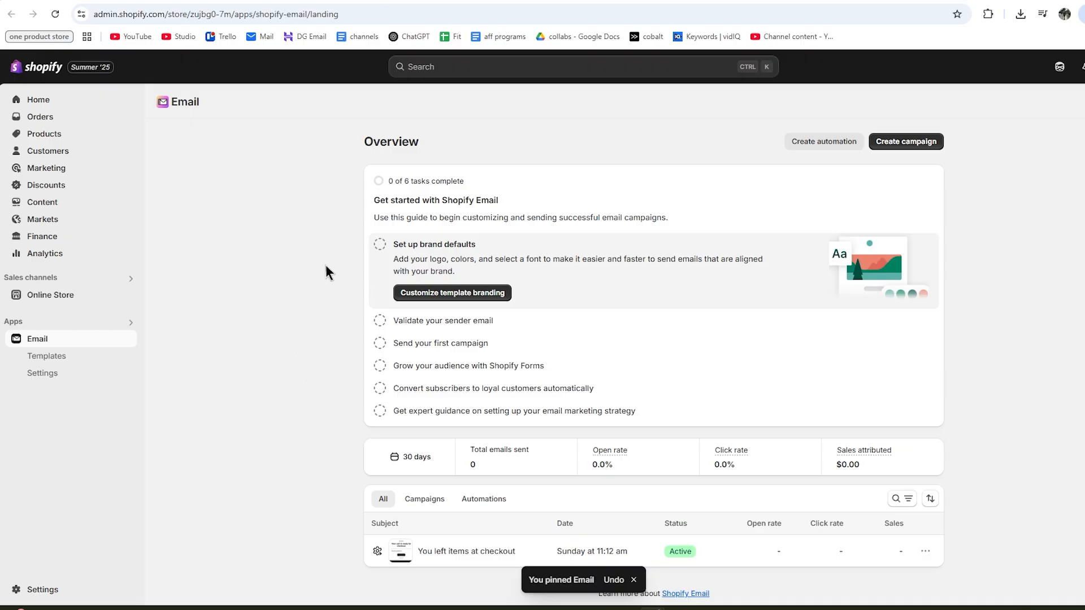
left_click(438, 294)
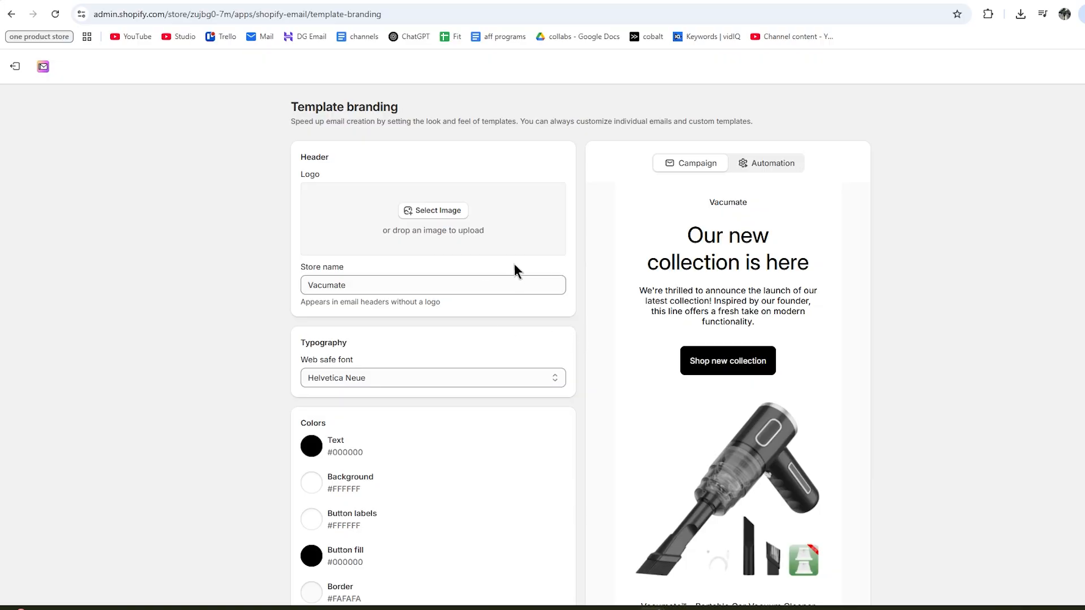
scroll(511, 277, "down", 1)
scroll(503, 313, "up", 1)
scroll(674, 230, "down", 3)
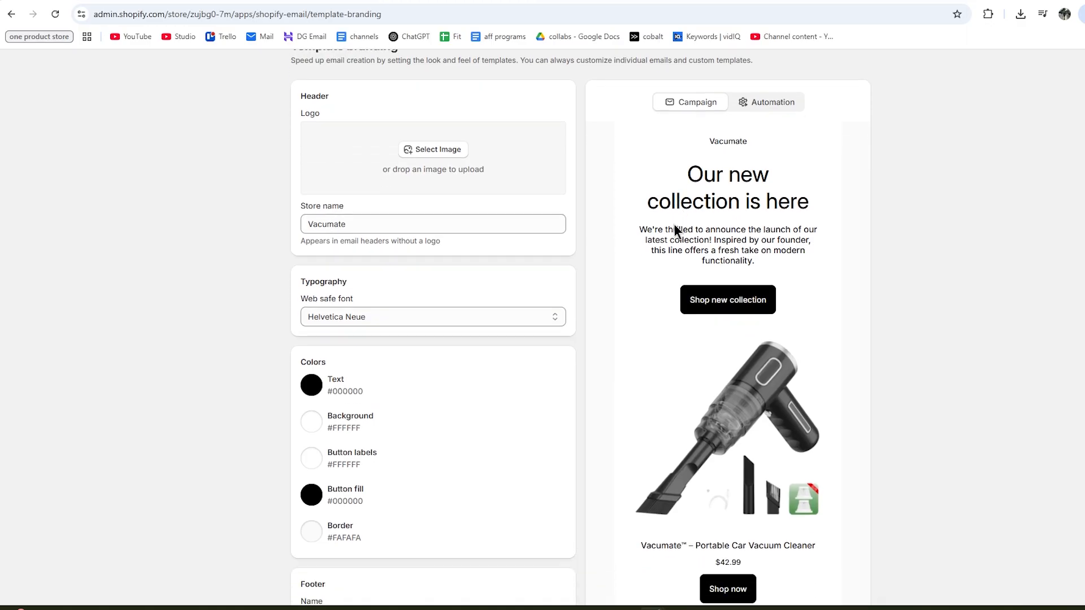
scroll(677, 232, "down", 2)
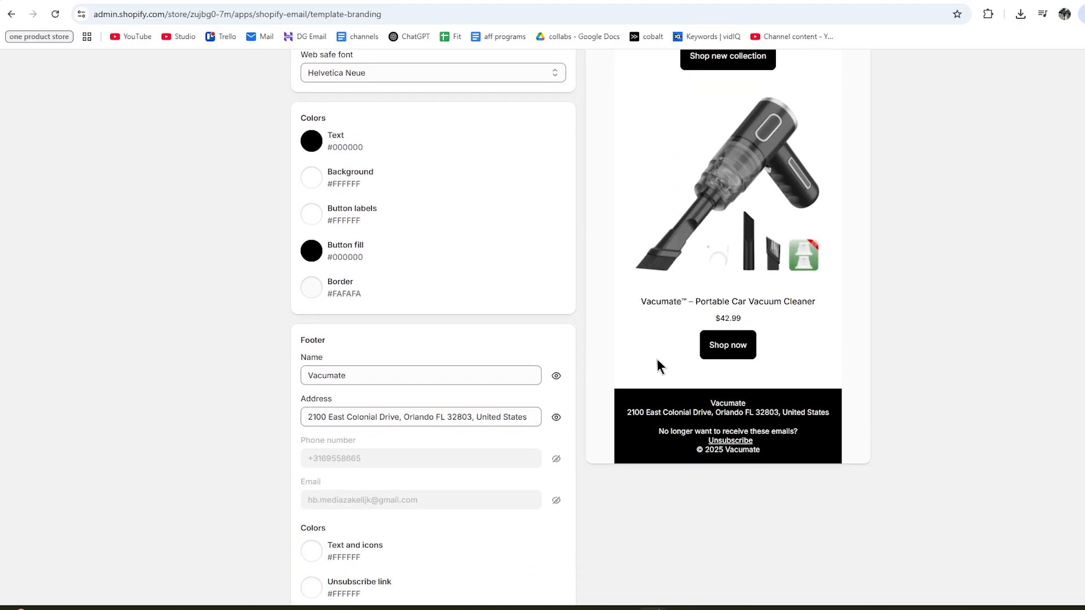
scroll(751, 395, "up", 2)
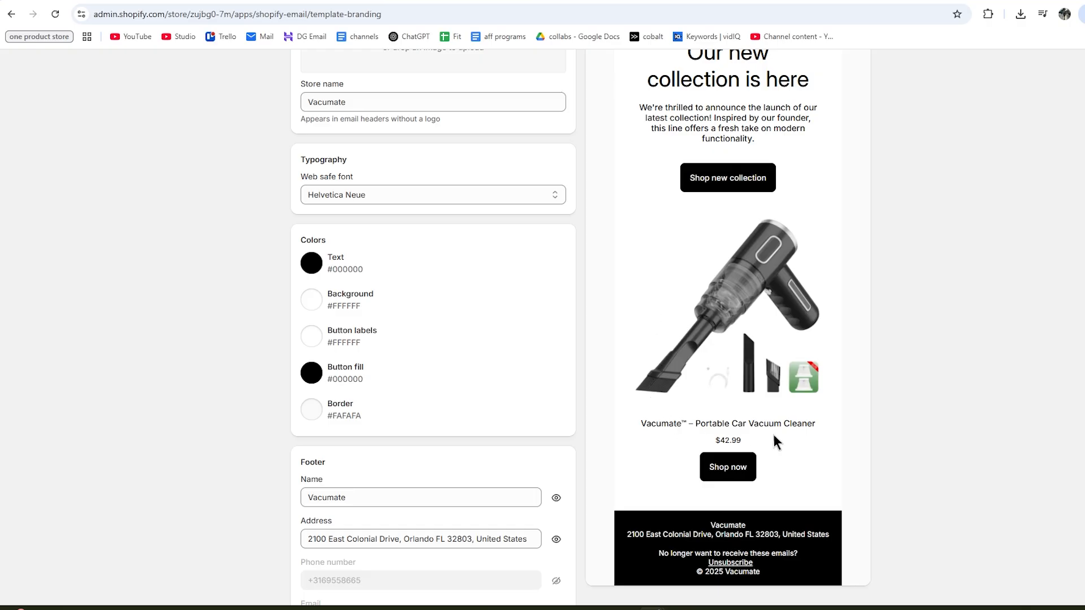
scroll(774, 435, "up", 2)
scroll(773, 426, "down", 1)
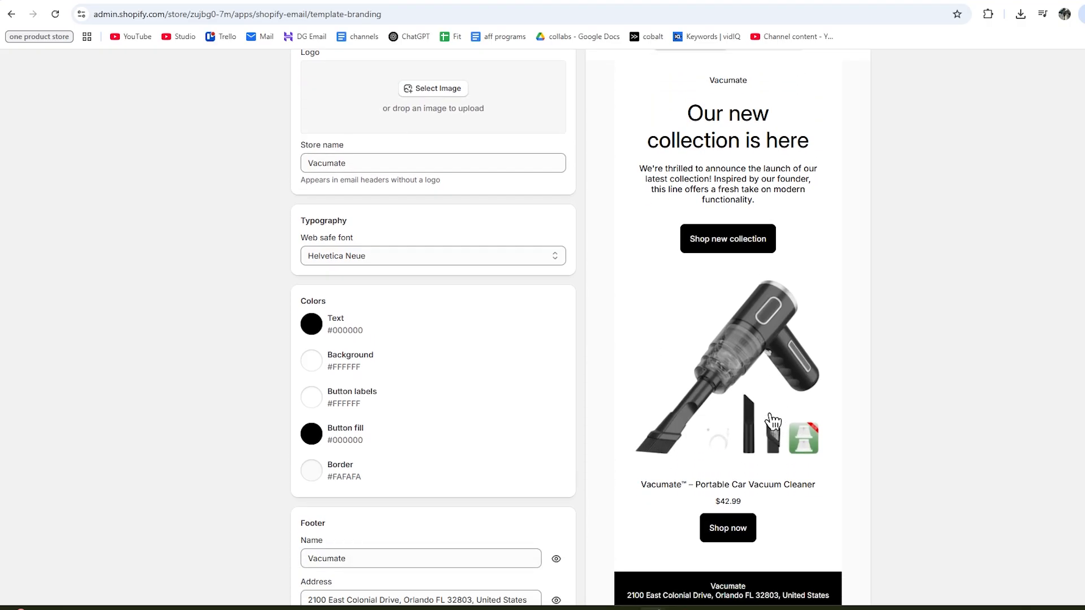
scroll(677, 305, "up", 1)
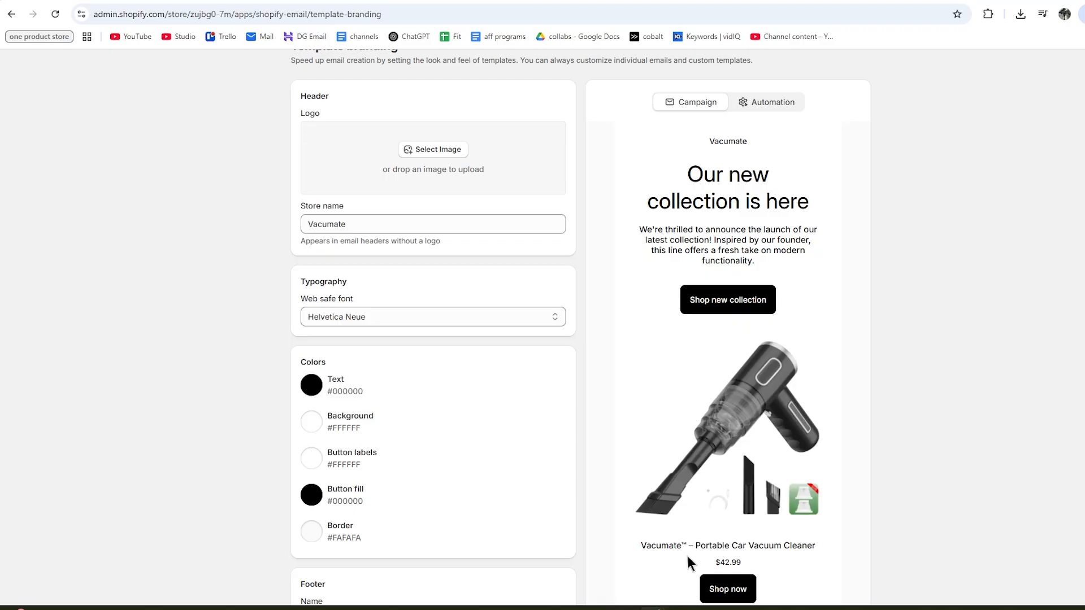
scroll(688, 395, "down", 3)
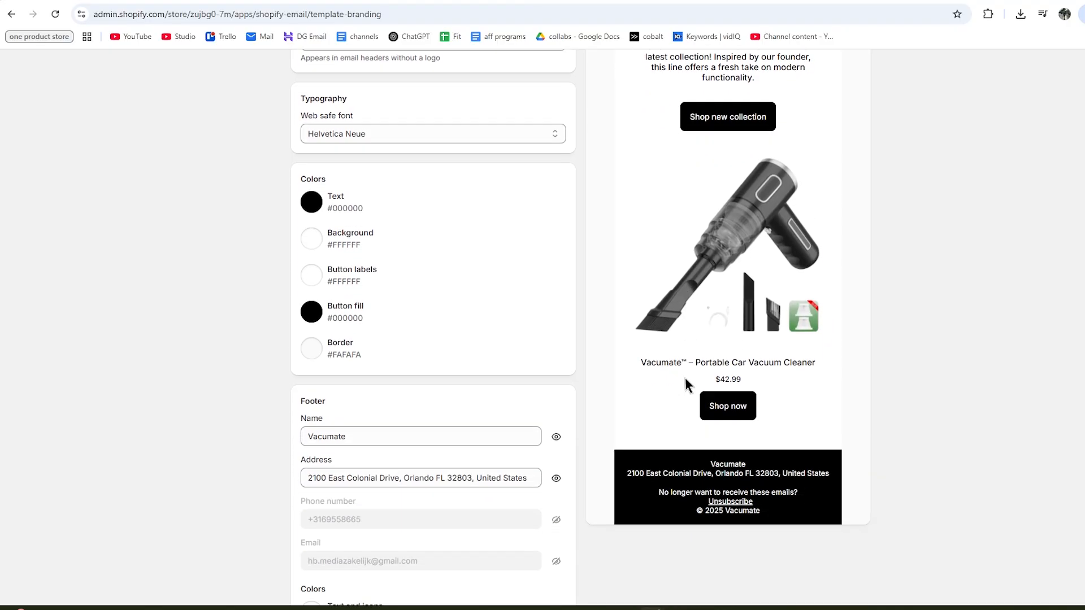
scroll(685, 384, "up", 3)
scroll(622, 492, "up", 1)
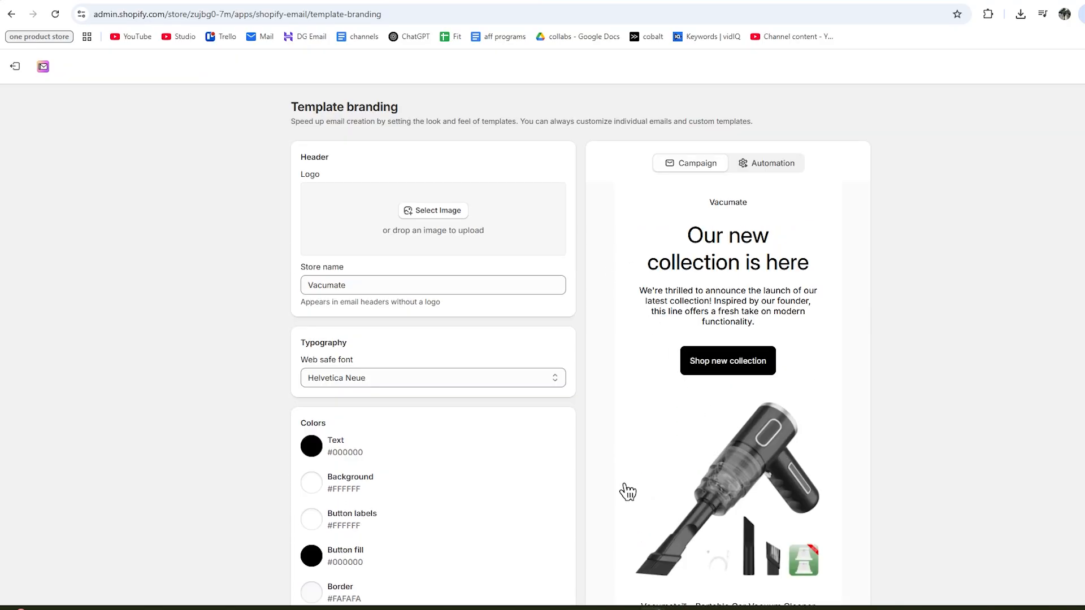
scroll(552, 293, "down", 2)
scroll(338, 450, "up", 2)
scroll(321, 388, "down", 1)
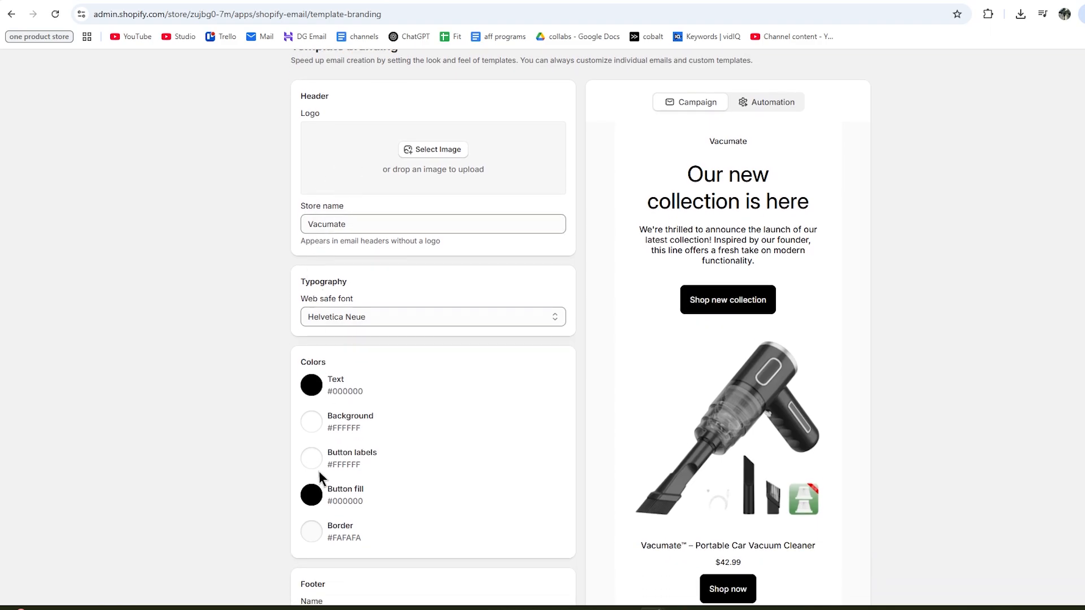
scroll(702, 396, "down", 1)
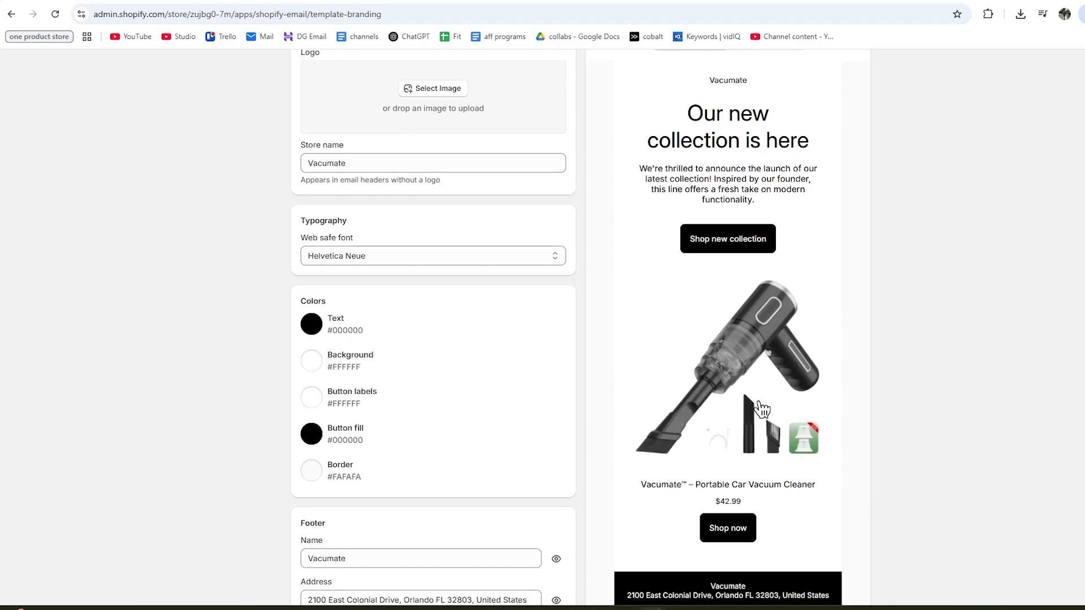
scroll(286, 163, "up", 2)
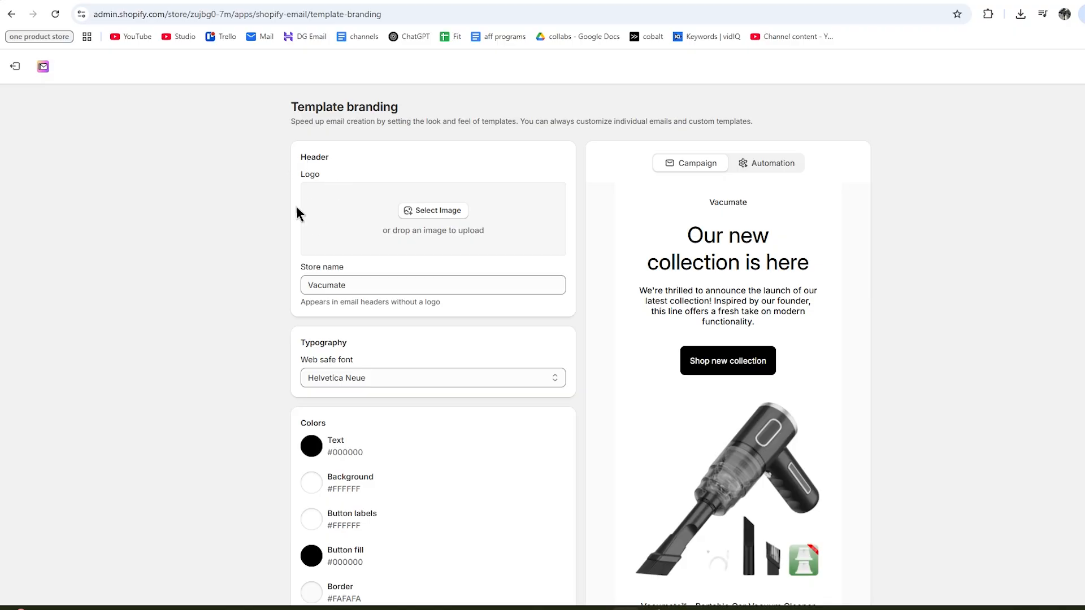
Upload the VacuMate logo as the email template header logo.
left_click_drag(1084, 395, 411, 215)
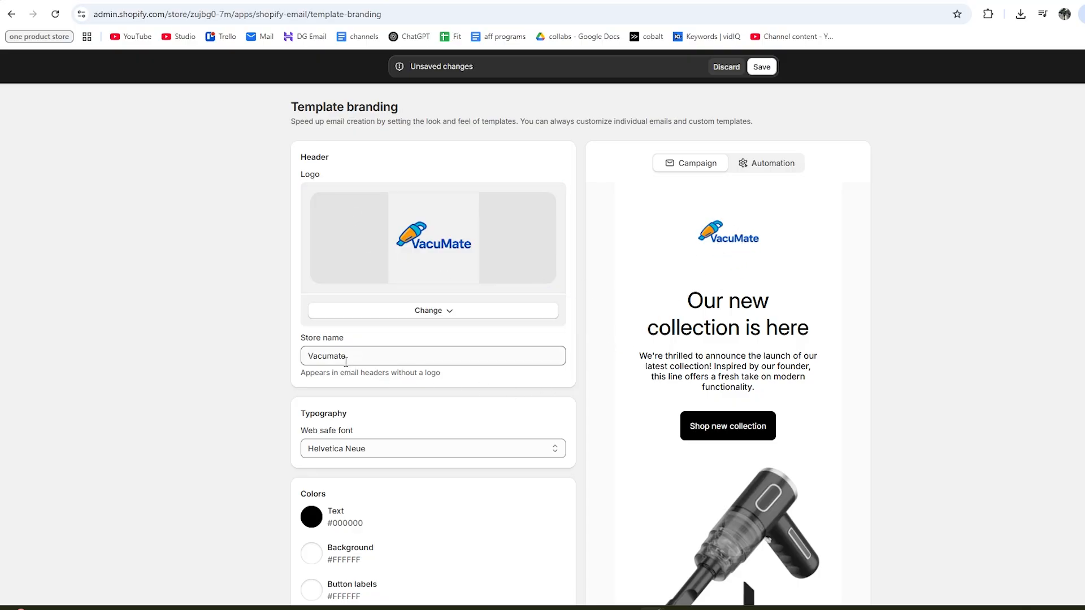
left_click_drag(348, 357, 300, 358)
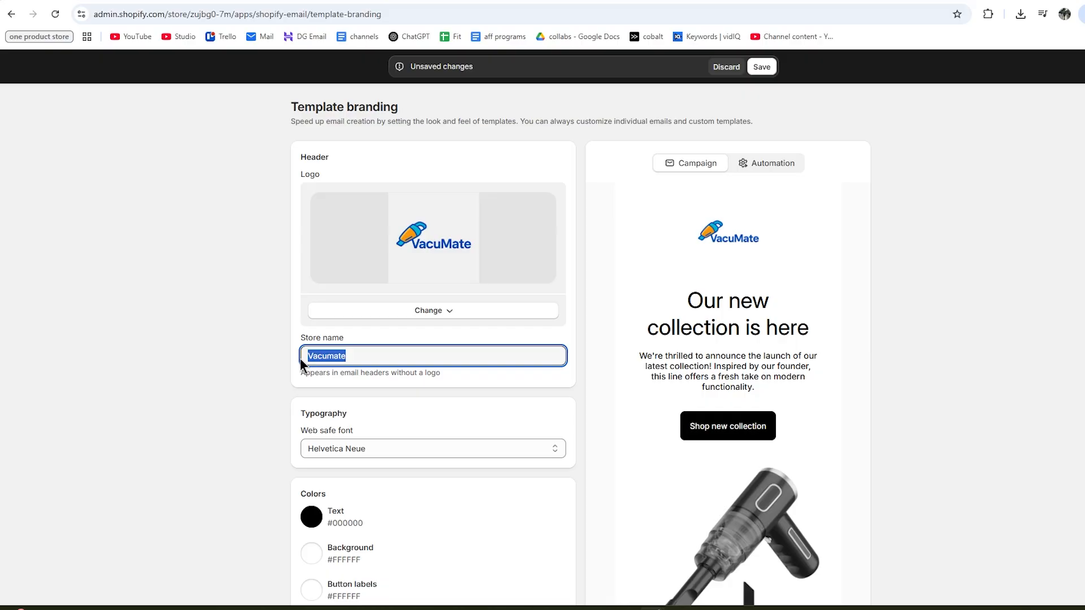
scroll(310, 353, "down", 1)
scroll(364, 331, "down", 1)
Set the template's web safe font to Verdana.
left_click(357, 324)
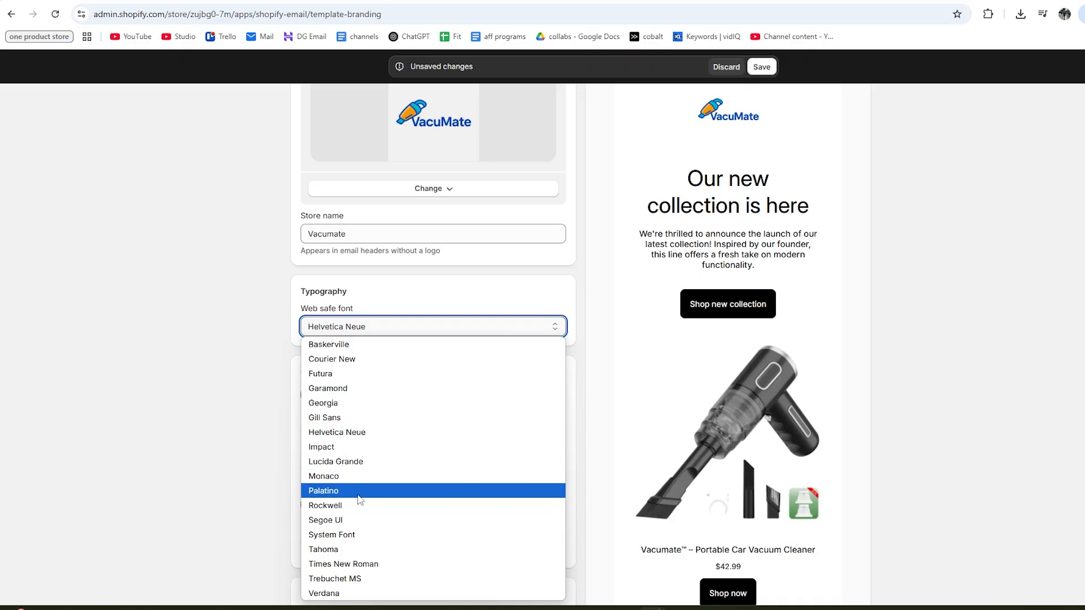
left_click(330, 593)
scroll(271, 403, "down", 1)
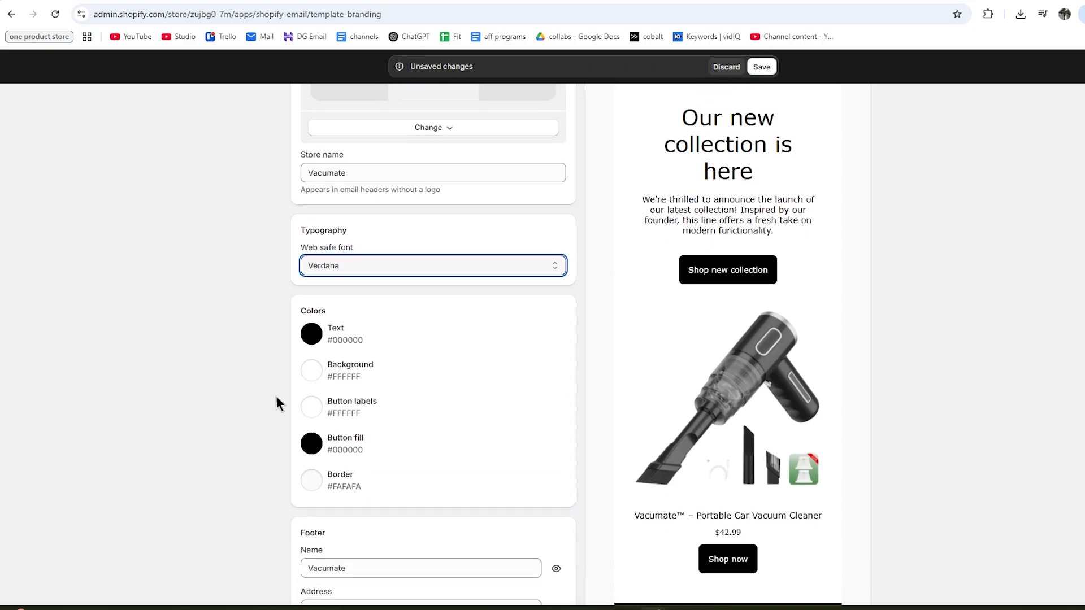
scroll(752, 395, "down", 2)
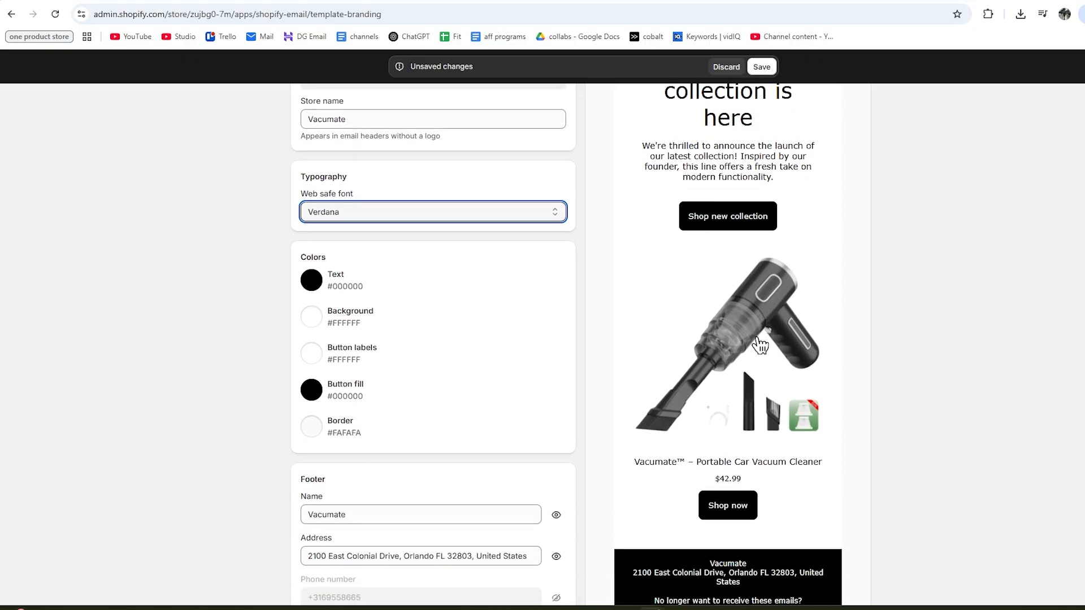
scroll(747, 406, "up", 3)
scroll(392, 418, "up", 1)
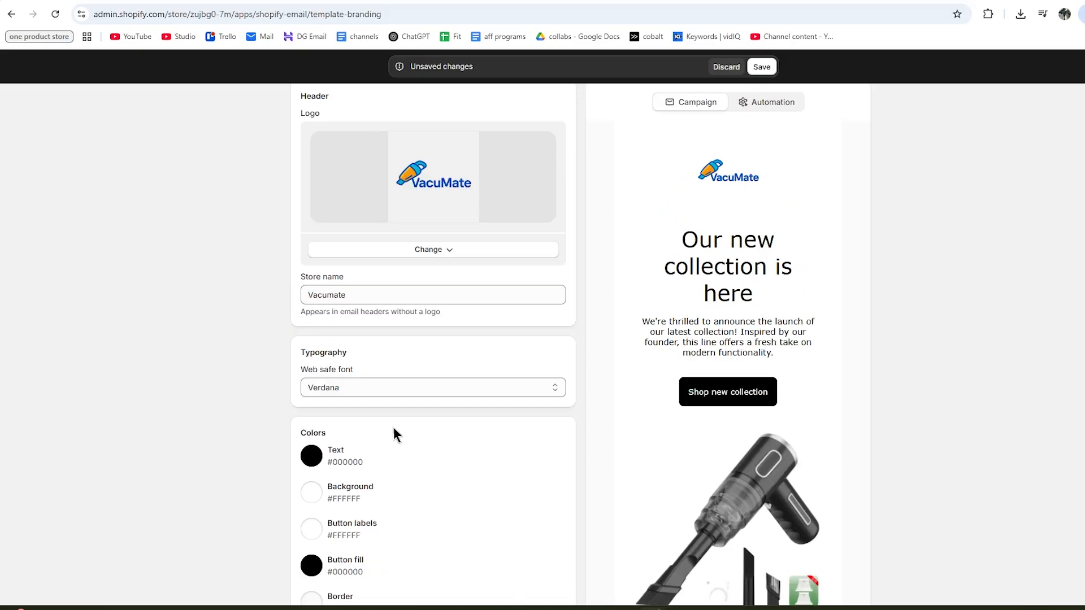
scroll(405, 406, "down", 2)
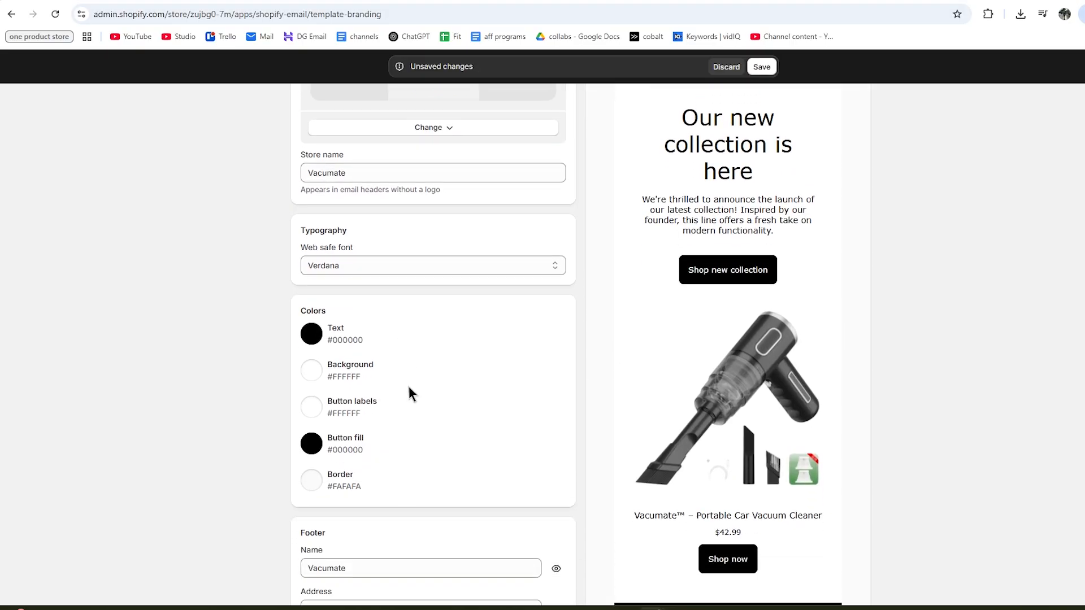
Set the template text colour to dark grey #363636 and the button fill to blue #0031FF.
left_click(311, 333)
left_click_drag(315, 449, 305, 431)
left_click(652, 222)
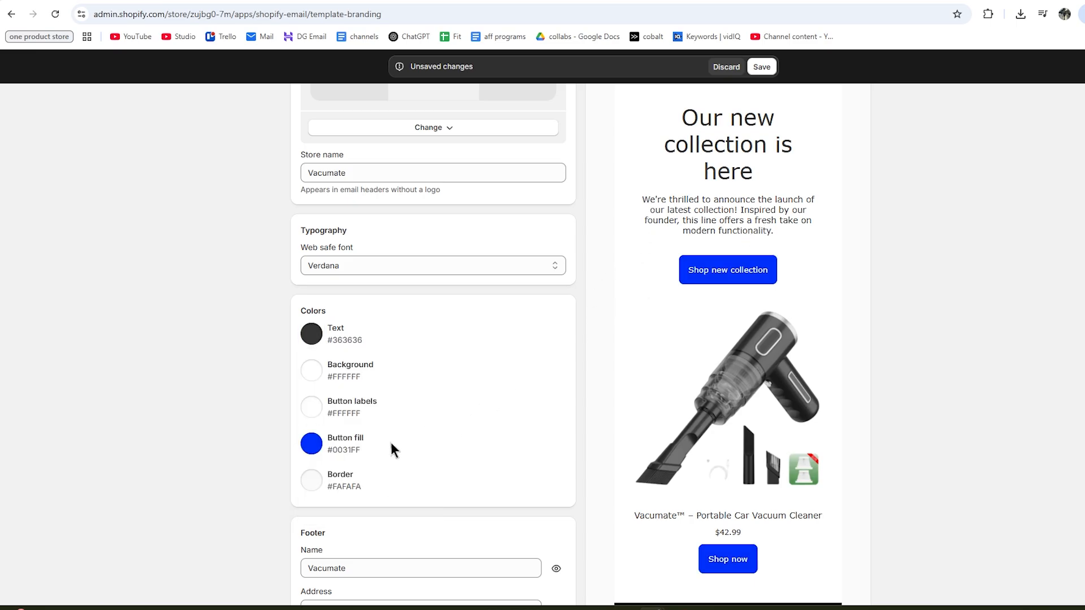
scroll(391, 442, "down", 5)
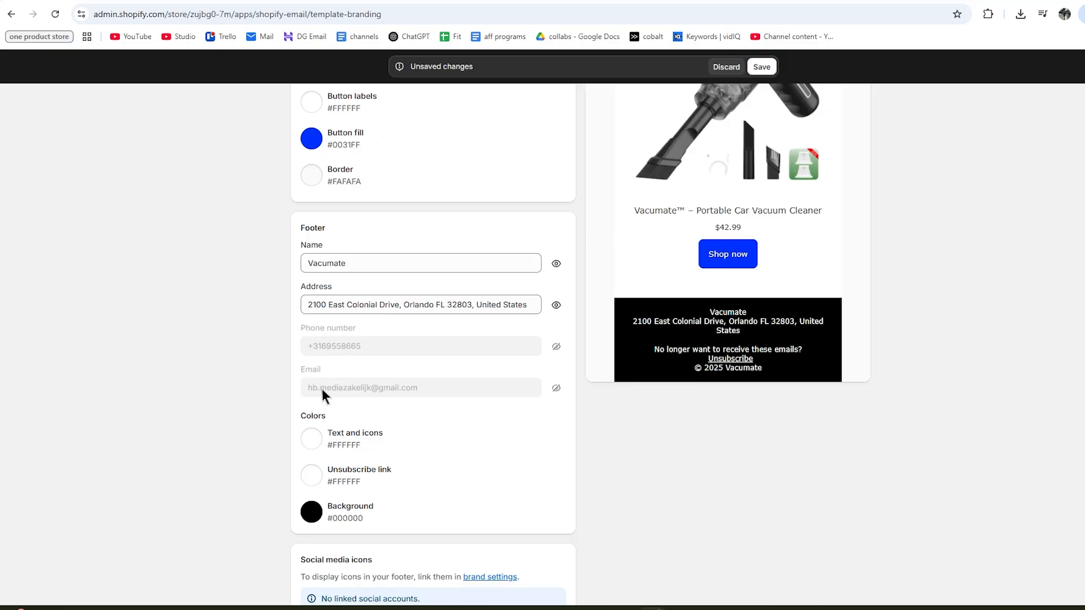
Hide the phone number and email address from the template footer.
left_click(558, 390)
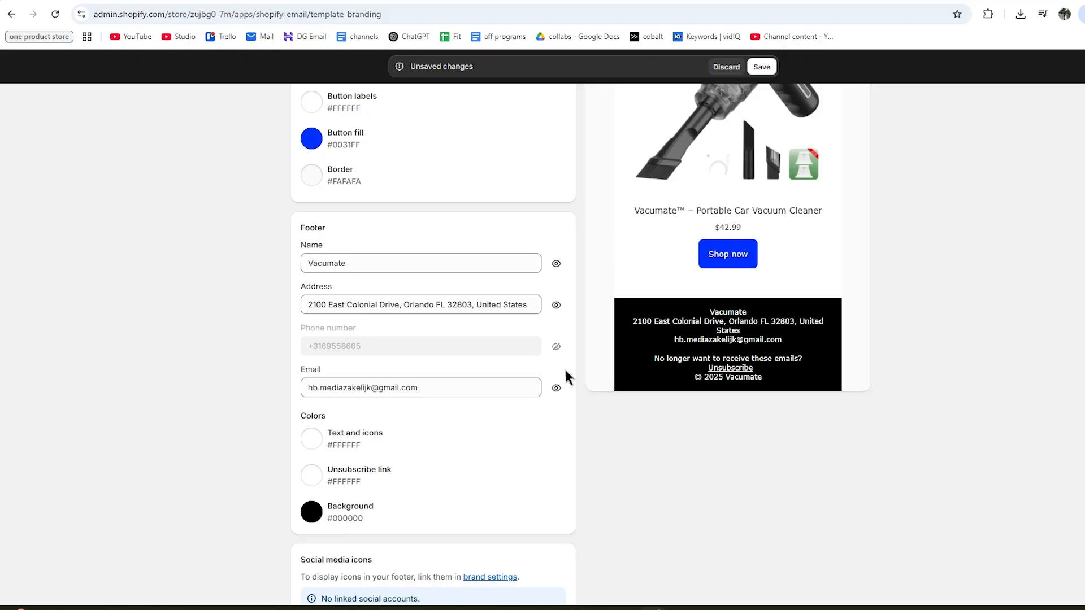
left_click(558, 348)
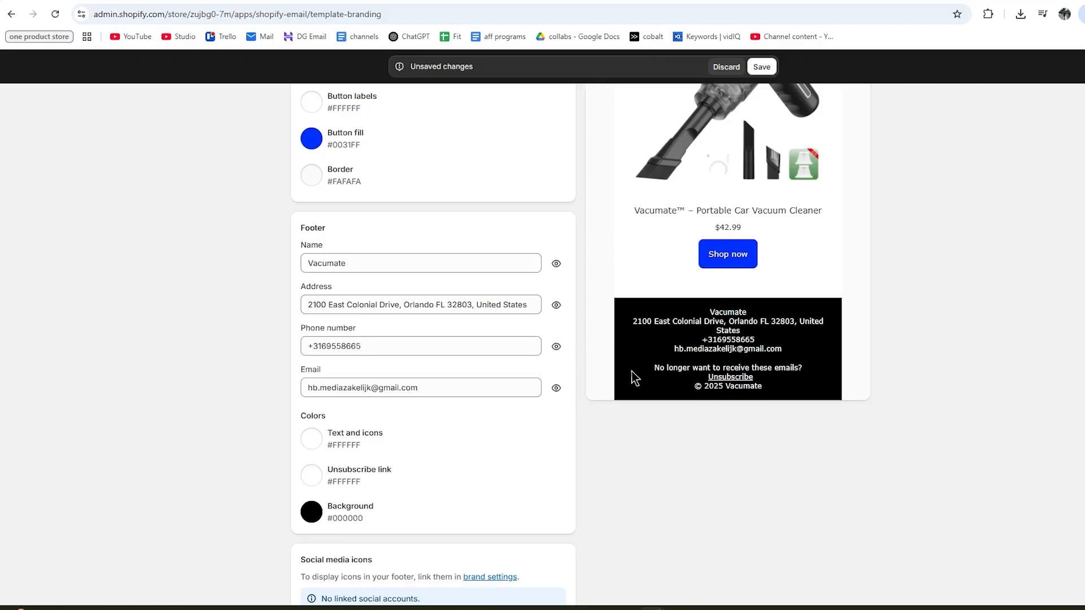
left_click(556, 347)
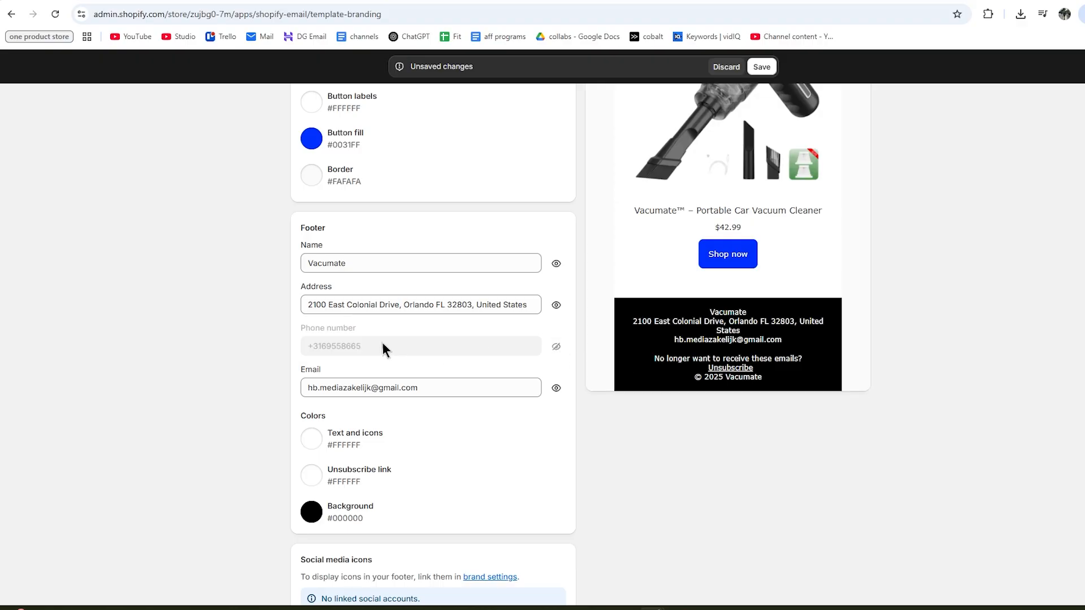
left_click(556, 388)
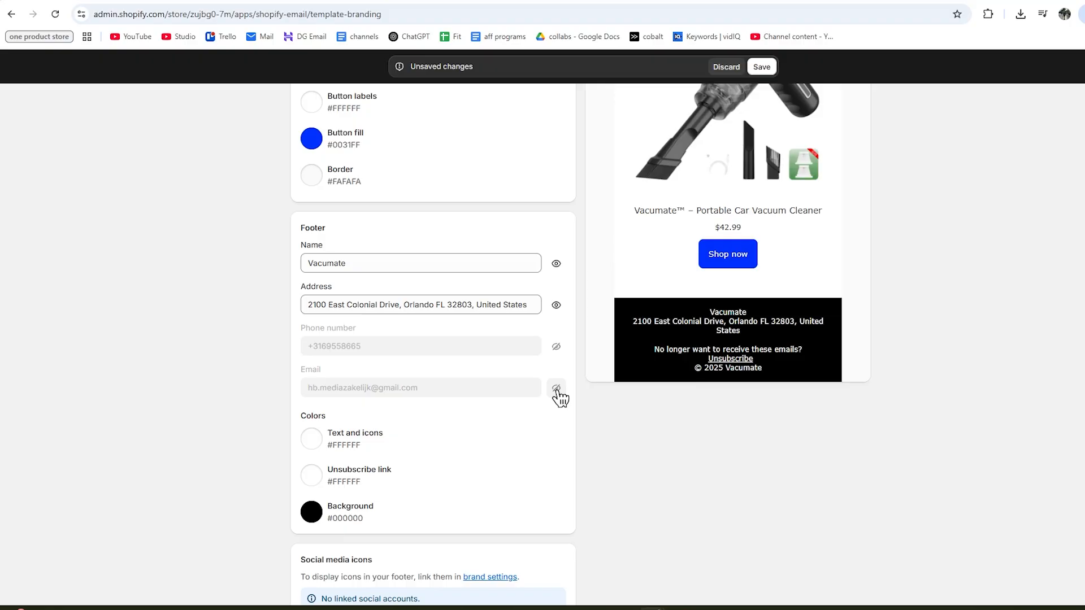
scroll(322, 366, "down", 1)
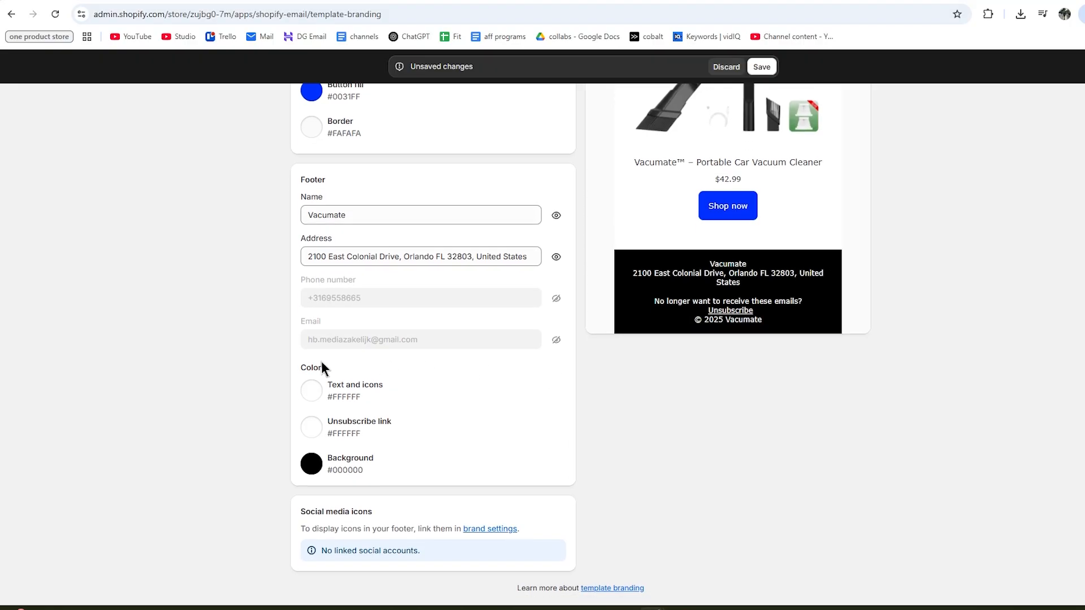
Try a red footer background, then set it back to black.
left_click(312, 466)
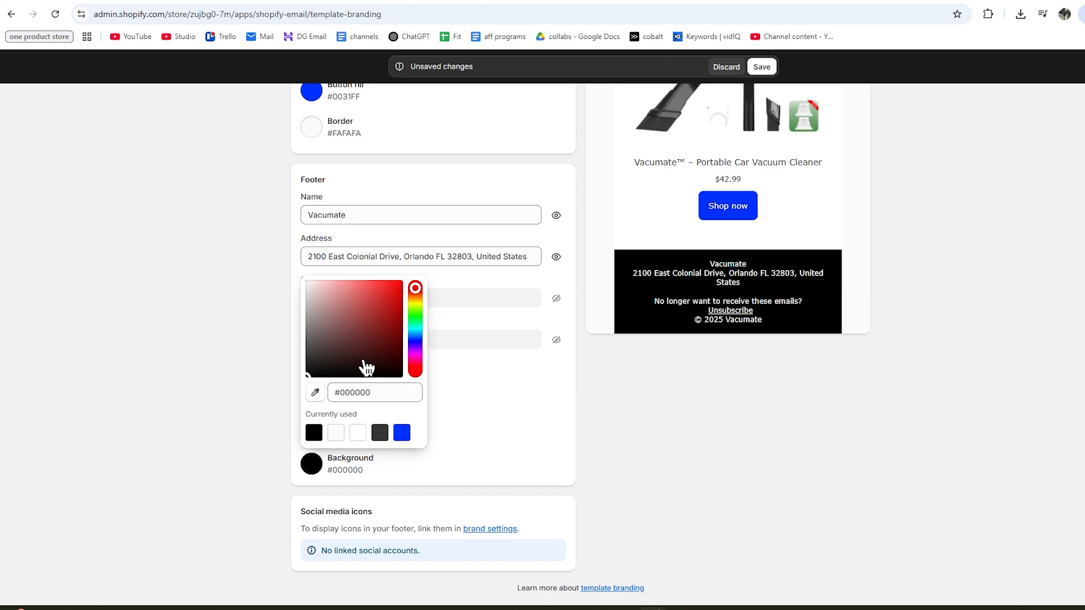
left_click_drag(363, 368, 306, 357)
left_click(295, 375)
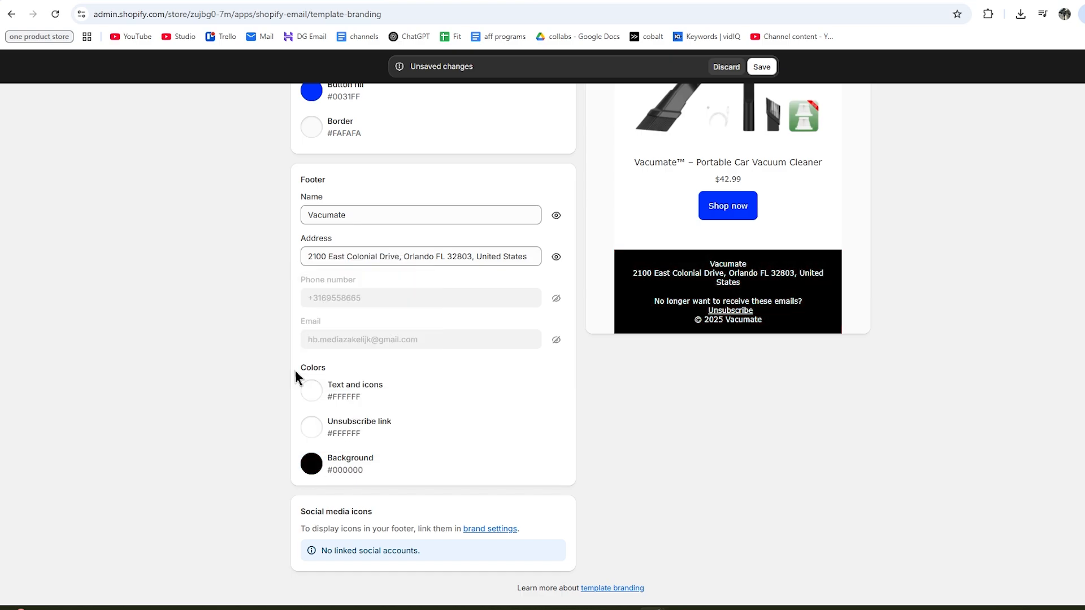
Preview the abandoned-cart Automation email with the new branding.
scroll(681, 458, "up", 3)
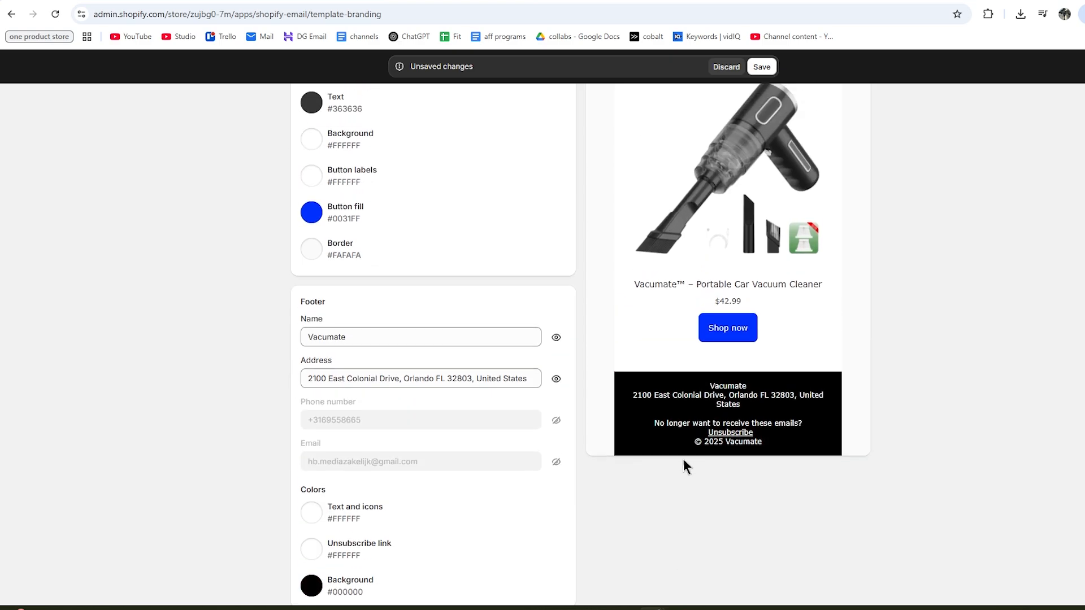
scroll(683, 462, "up", 6)
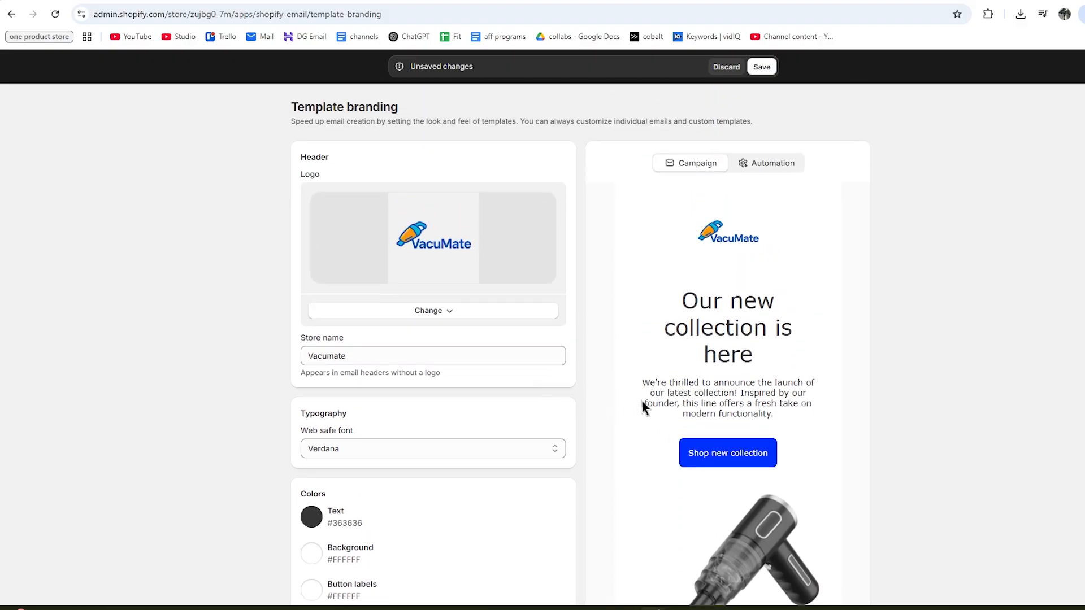
scroll(678, 440, "down", 1)
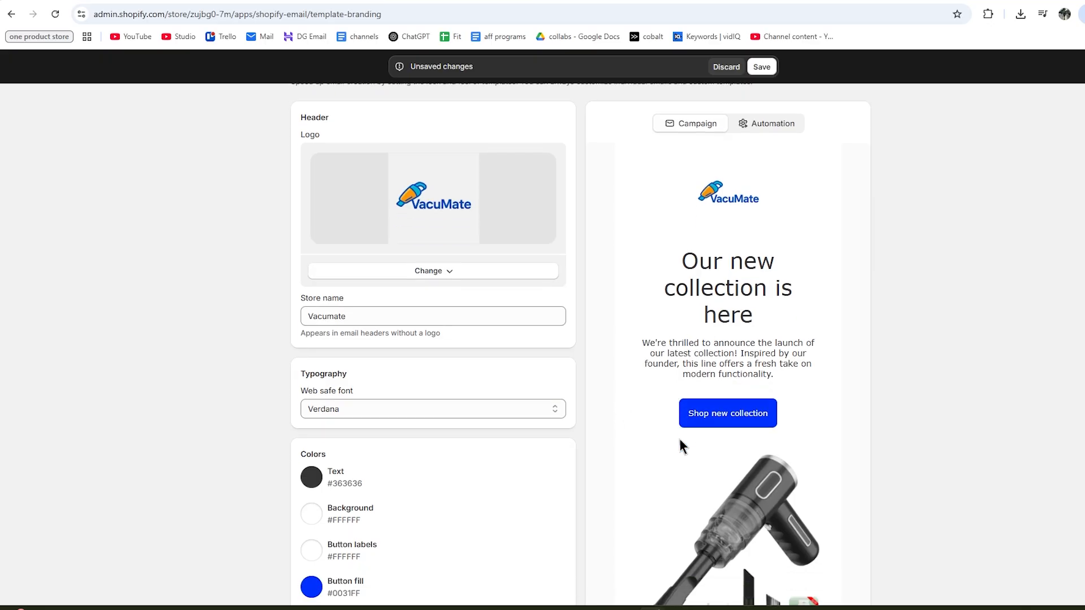
scroll(650, 407, "up", 1)
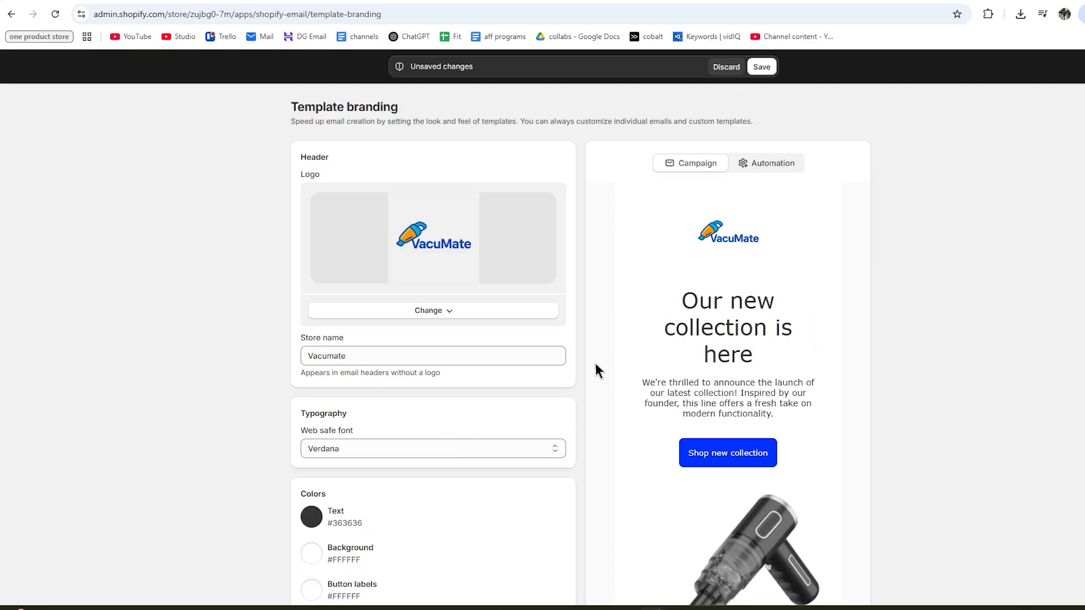
left_click(761, 165)
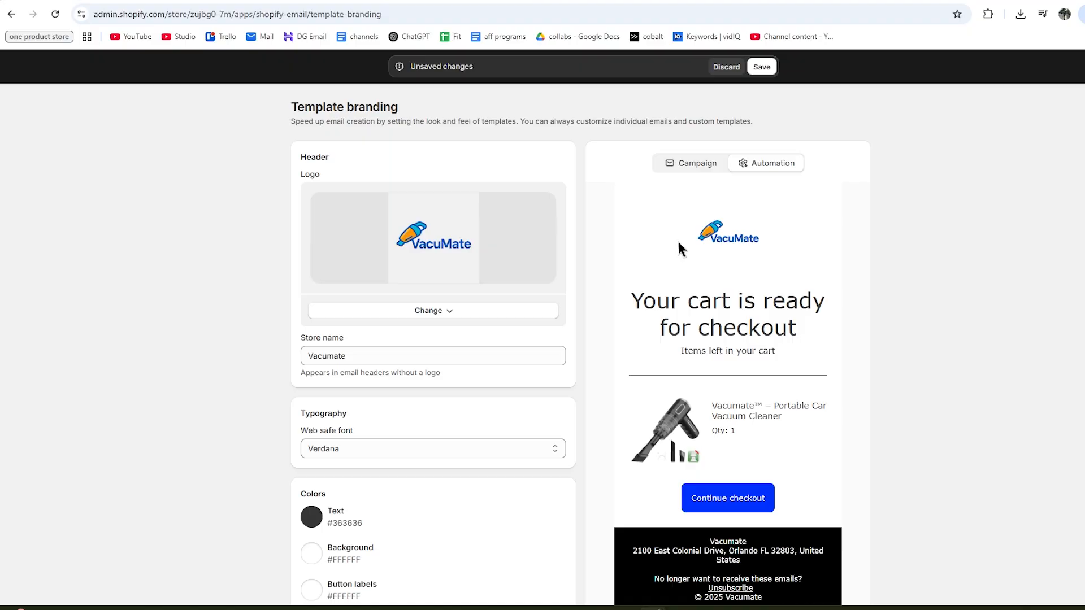
Save the VacuMate template branding changes.
scroll(568, 293, "down", 1)
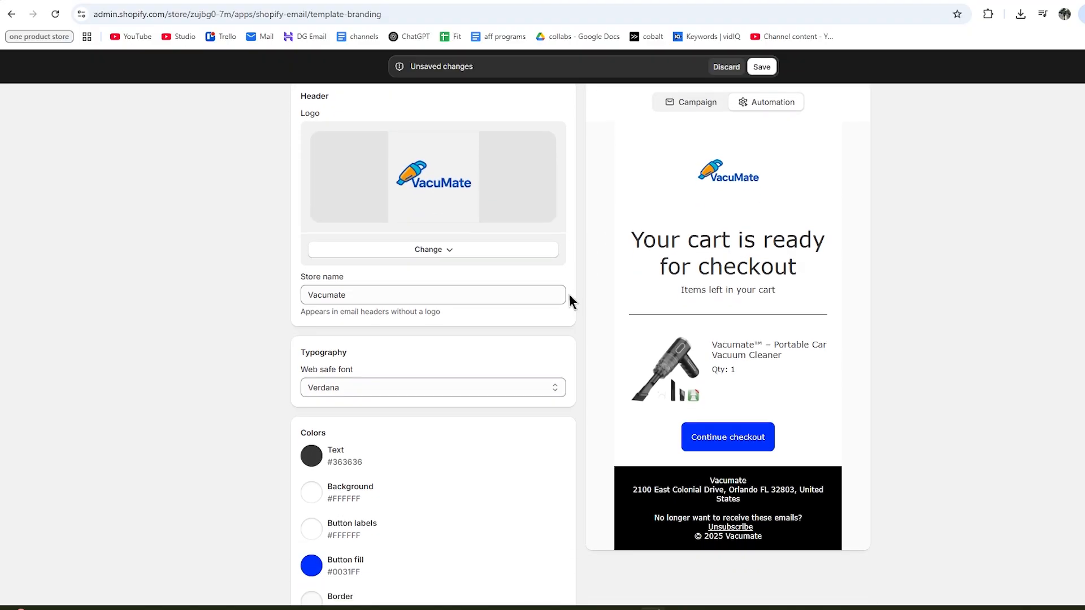
scroll(487, 322, "down", 2)
scroll(511, 333, "up", 3)
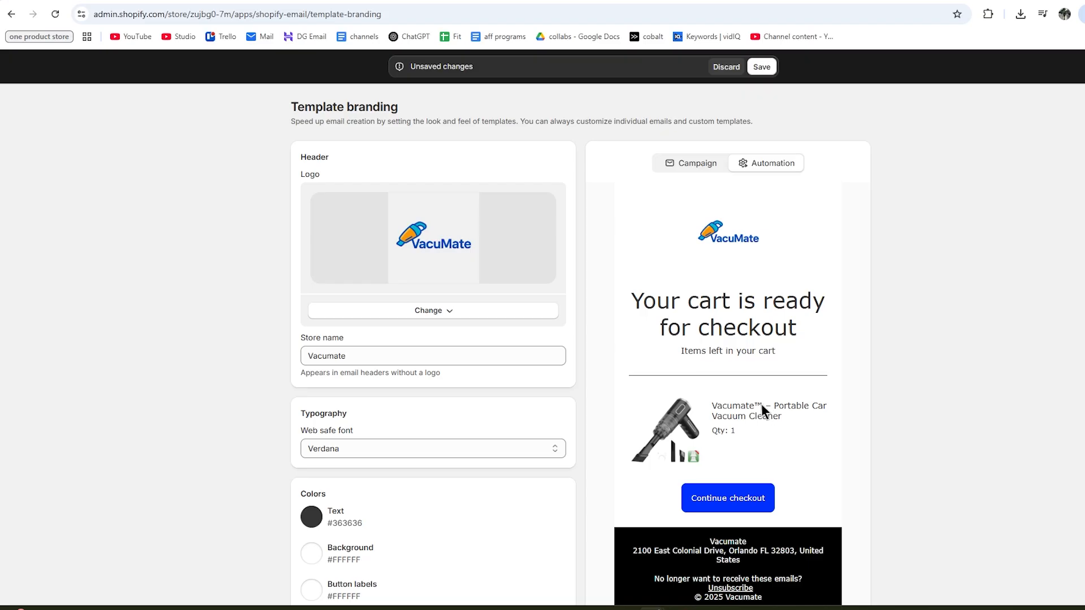
scroll(761, 405, "down", 1)
scroll(760, 433, "up", 1)
left_click(761, 66)
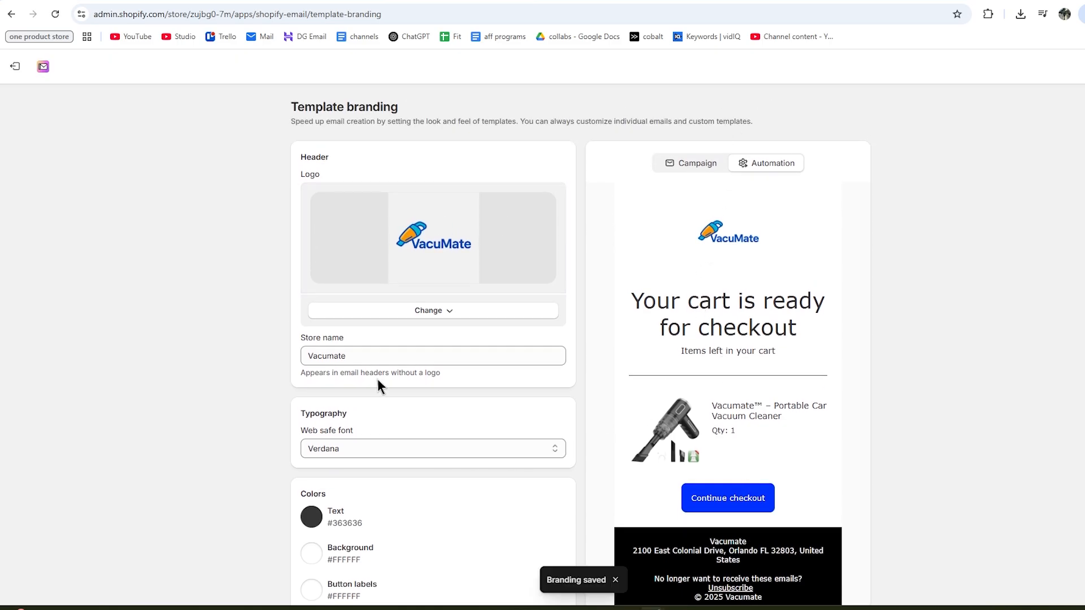
Exit the branding editor and open the unverified sender email settings via Verify email.
left_click(7, 68)
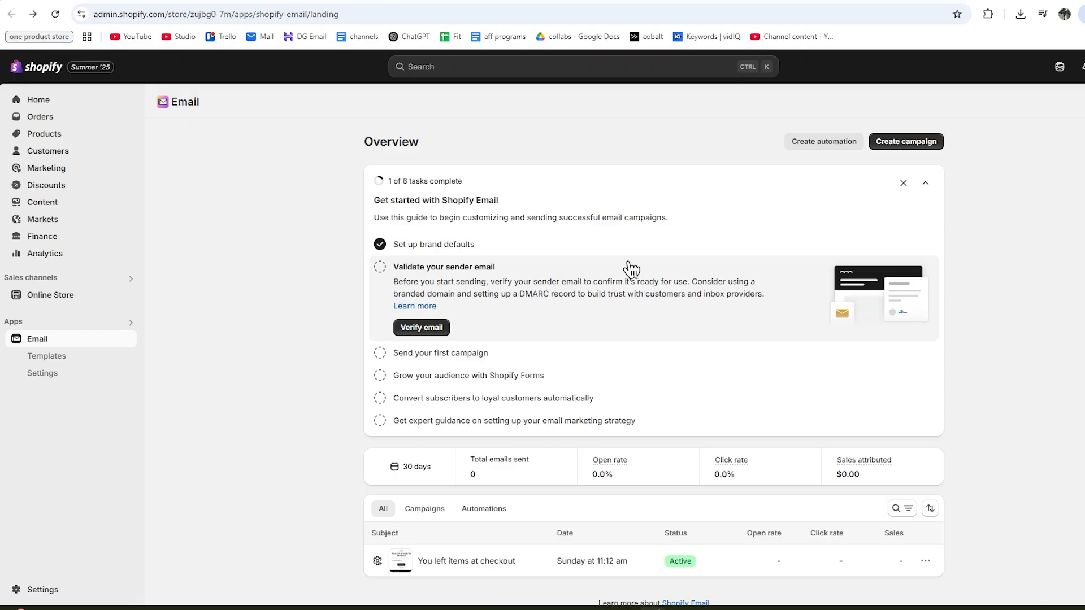
scroll(613, 285, "down", 1)
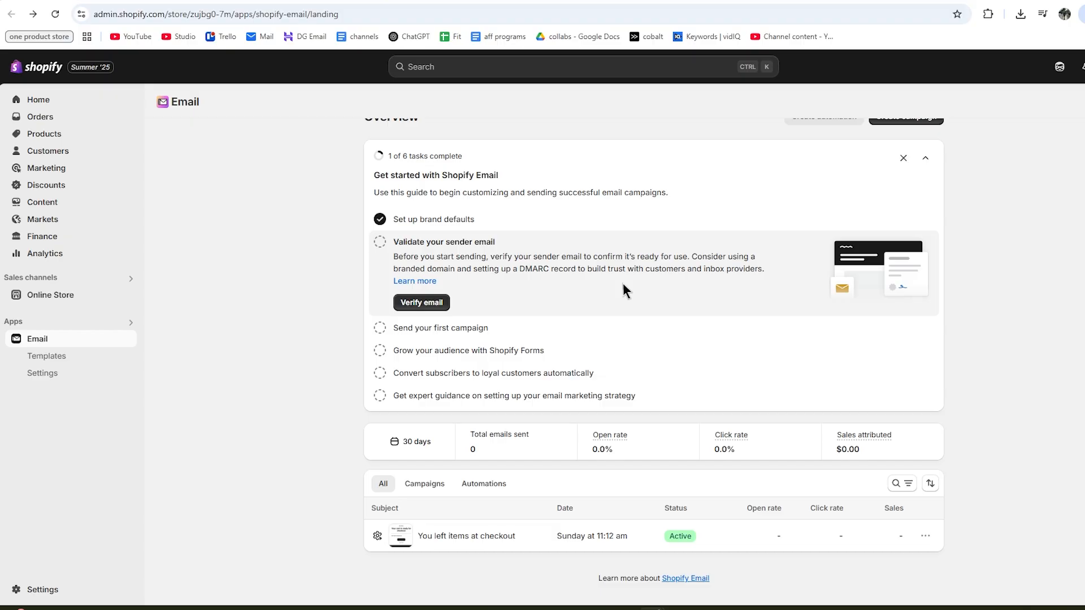
left_click(421, 304)
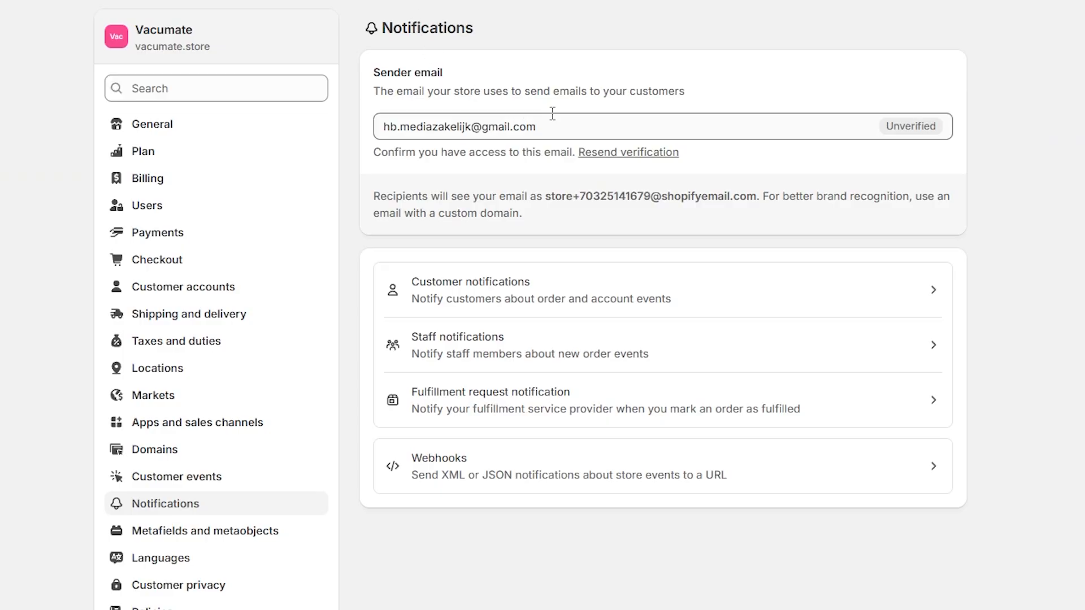
Try a store-domain sender address, discard the change, and open the Domains settings.
left_click_drag(552, 125, 376, 131)
key("ctrl+v")
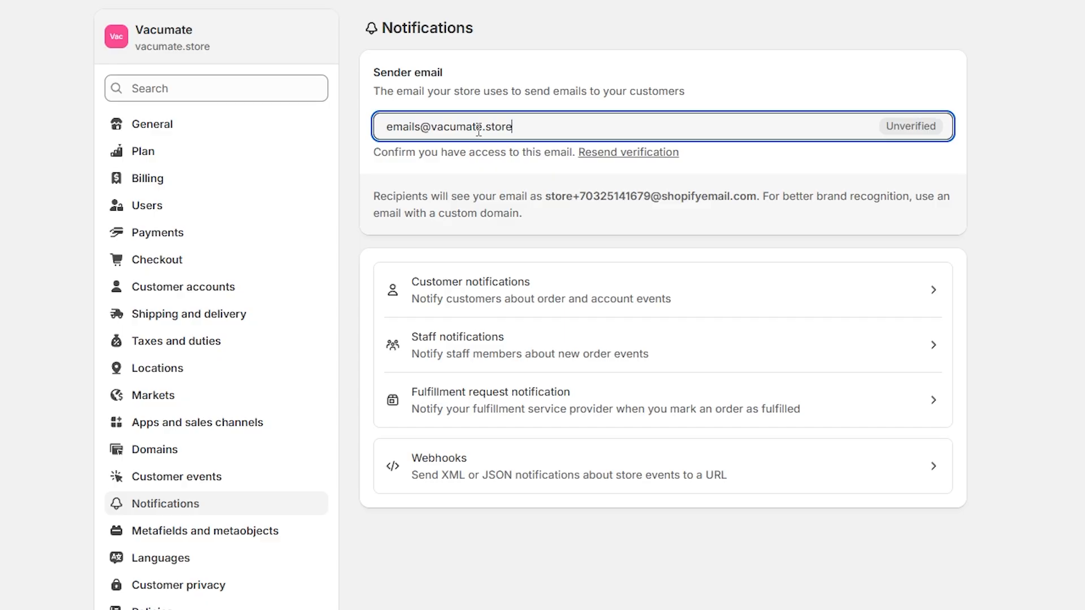
left_click_drag(385, 127, 539, 129)
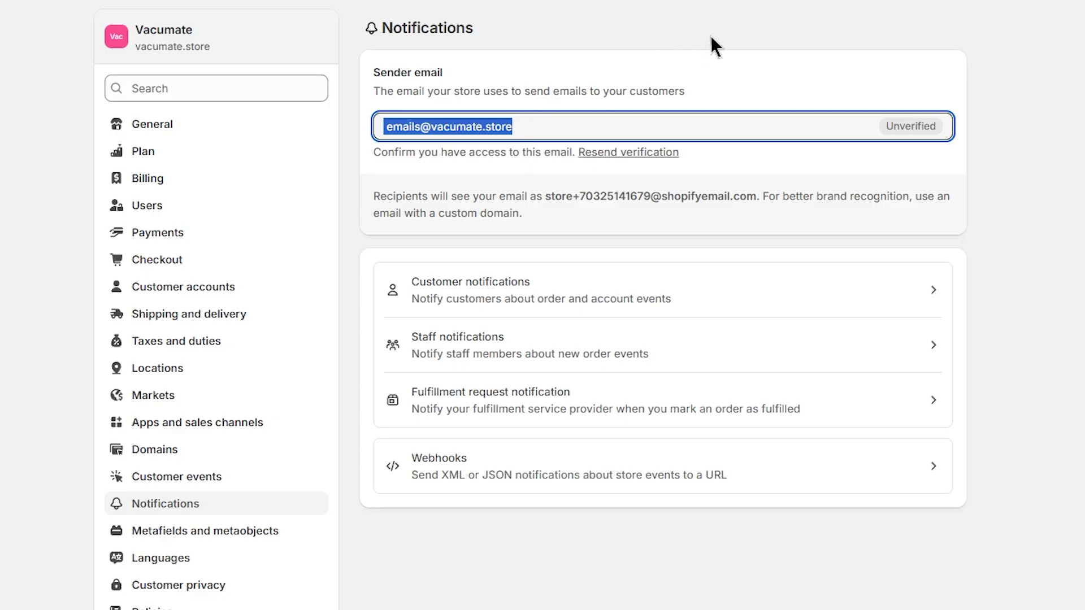
left_click(542, 126)
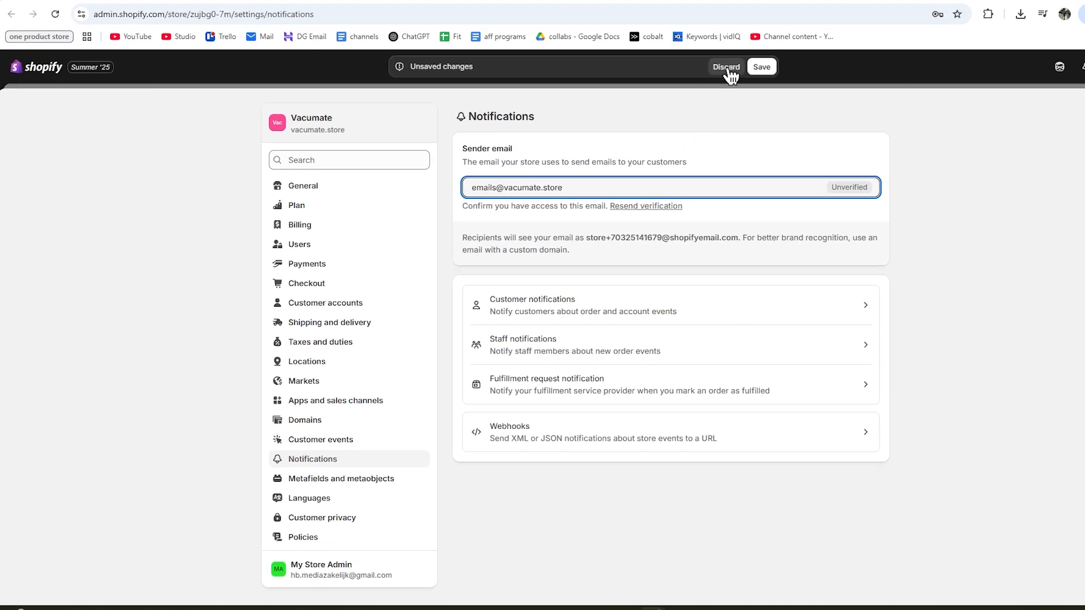
left_click(728, 68)
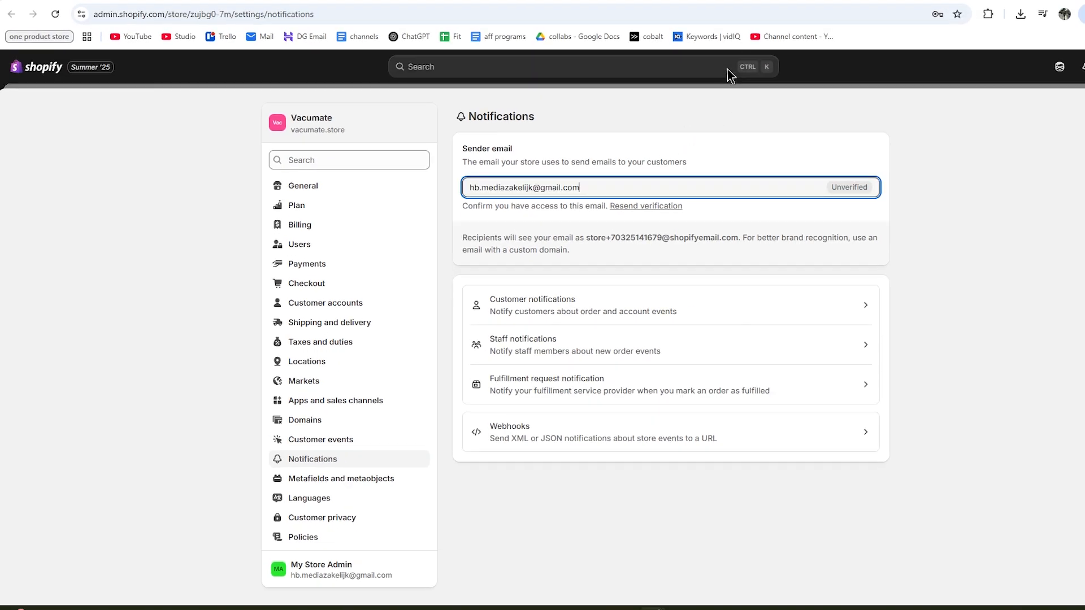
left_click(317, 420)
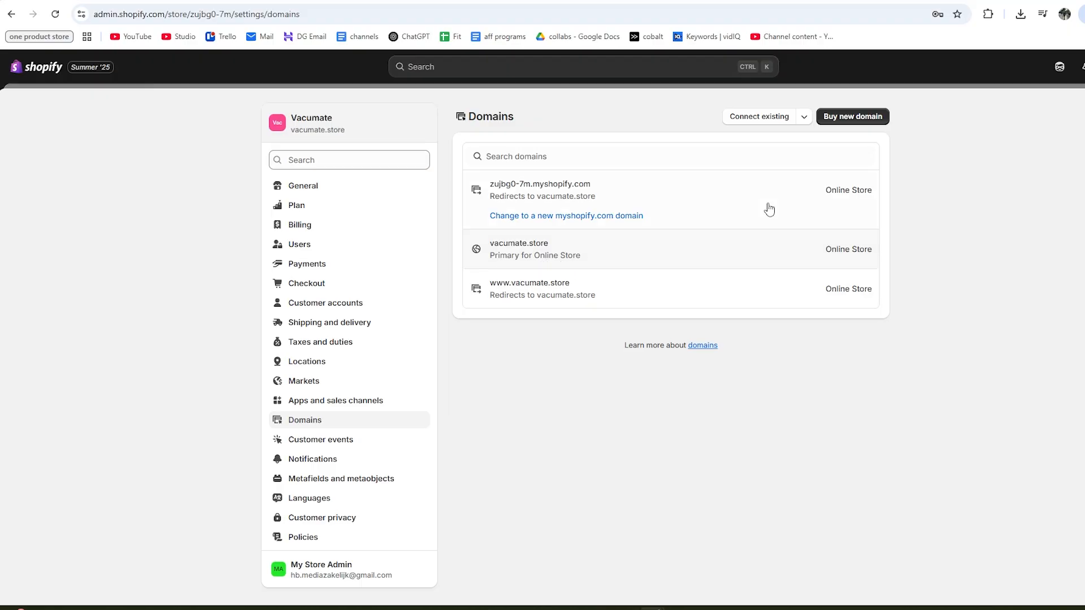
Open the vacumate.store domain details and scroll down to its Email forwarding section.
left_click(847, 117)
left_click(555, 249)
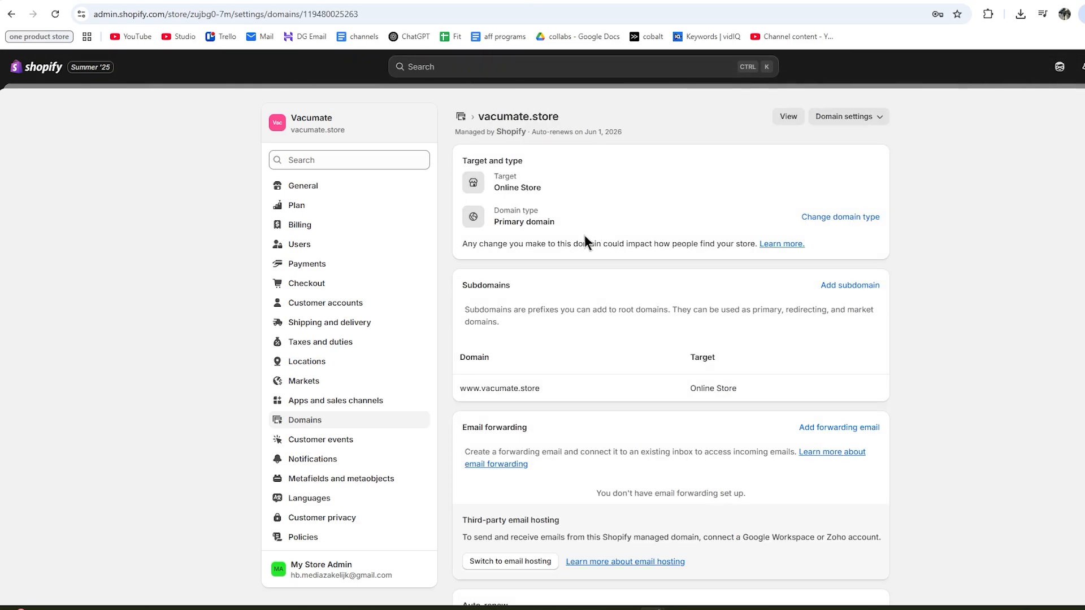
key("alt+Left")
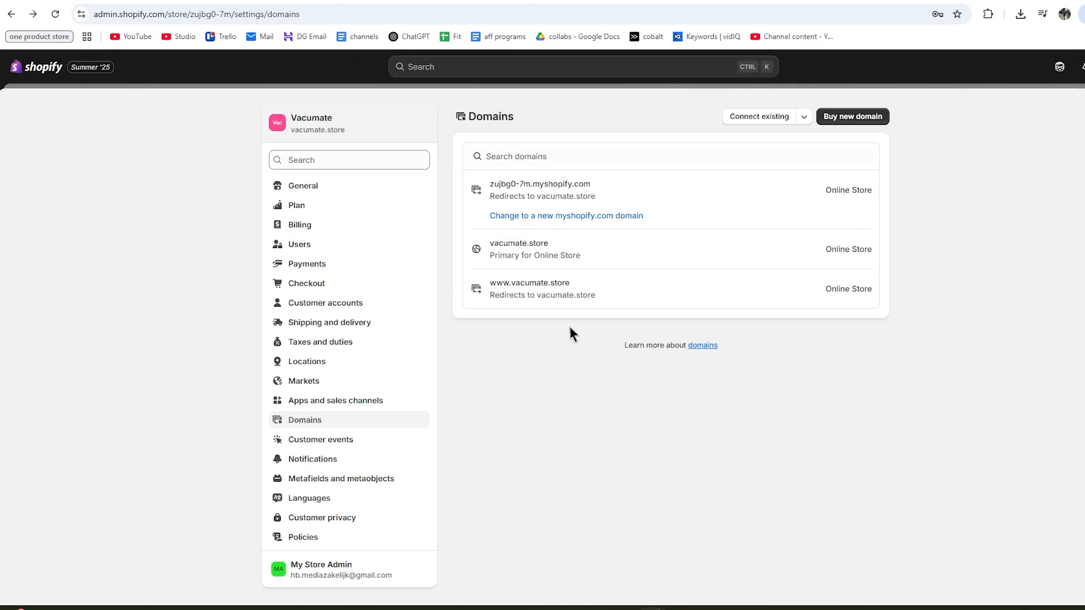
left_click(546, 248)
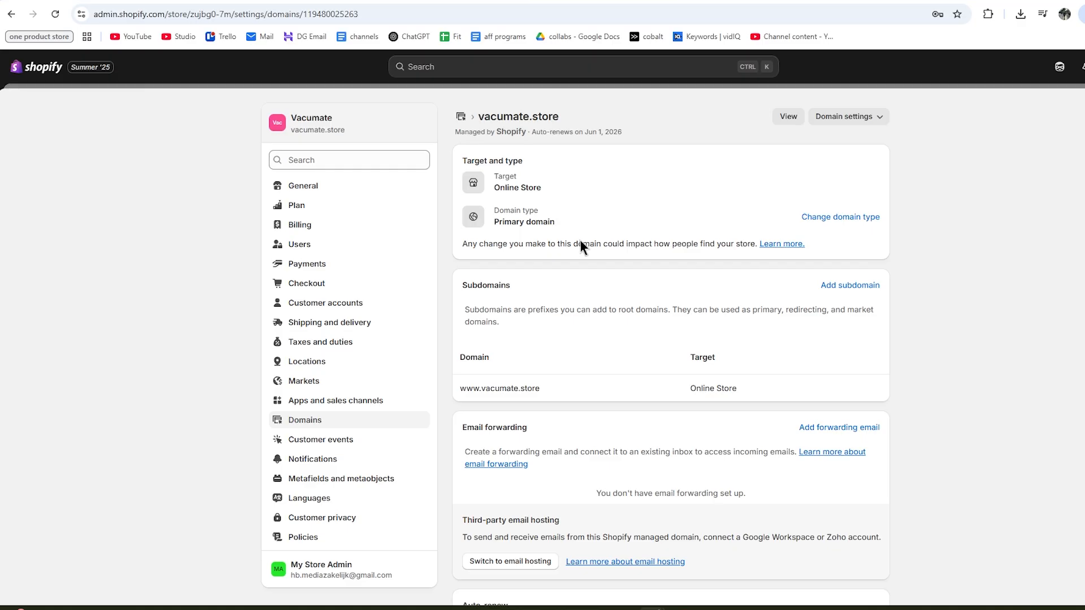
scroll(572, 239, "down", 1)
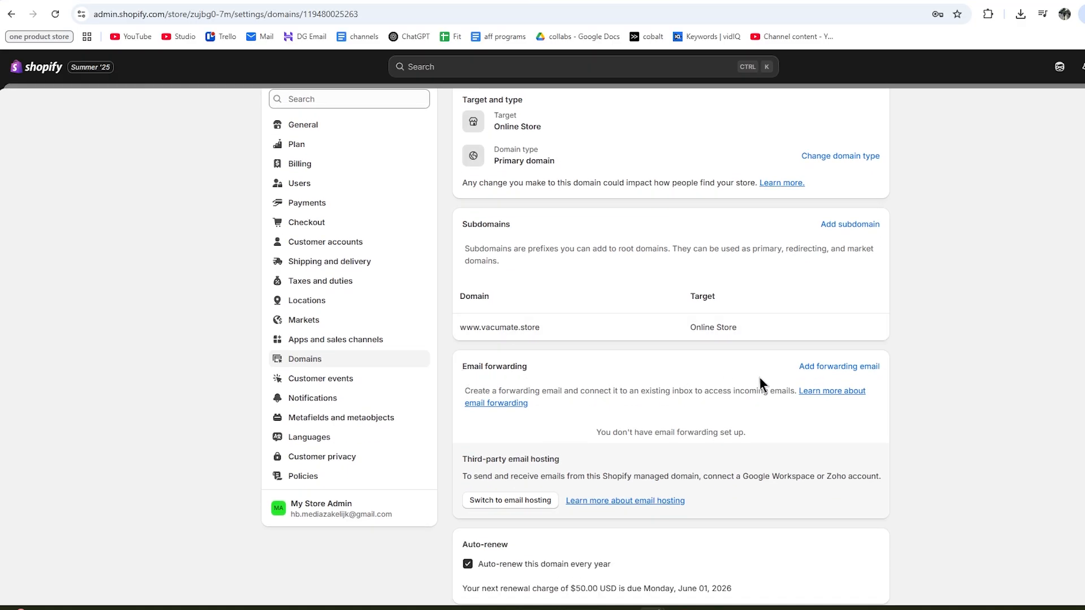
left_click(817, 368)
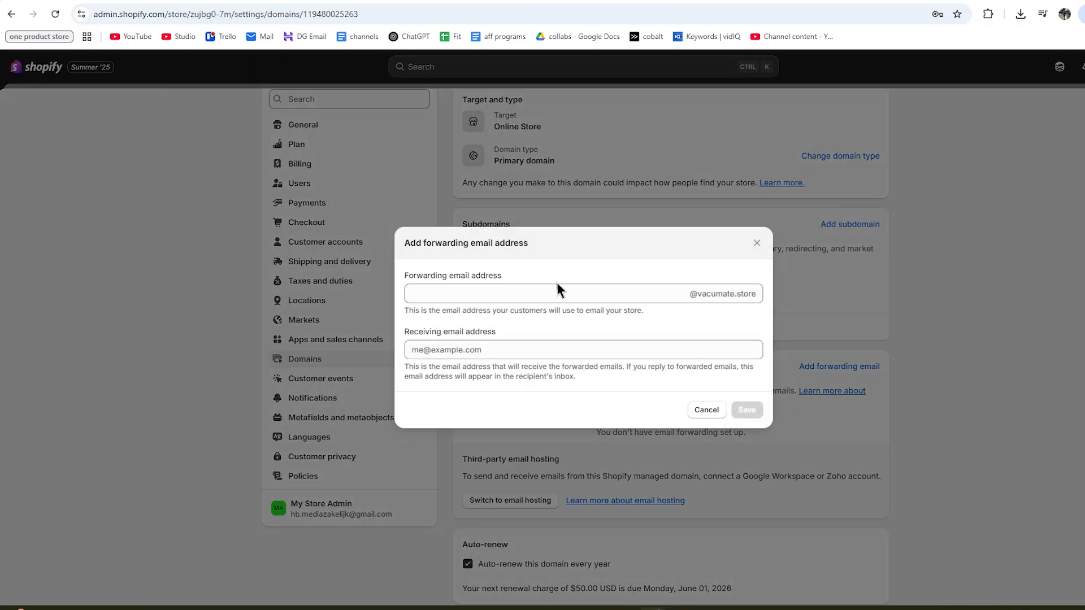
left_click(510, 290)
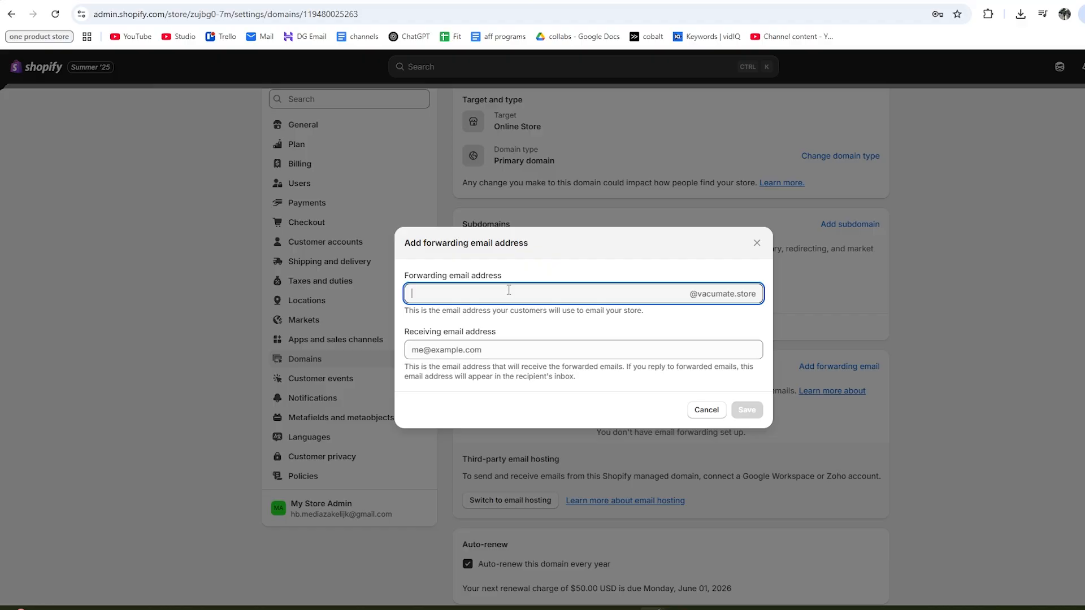
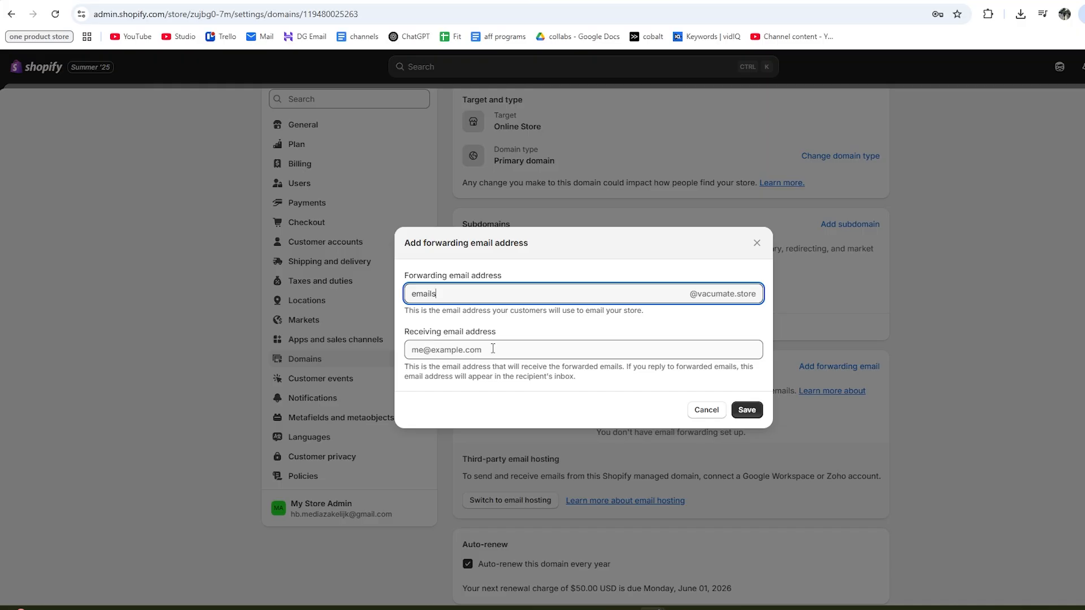
left_click(525, 350)
key("ctrl+v")
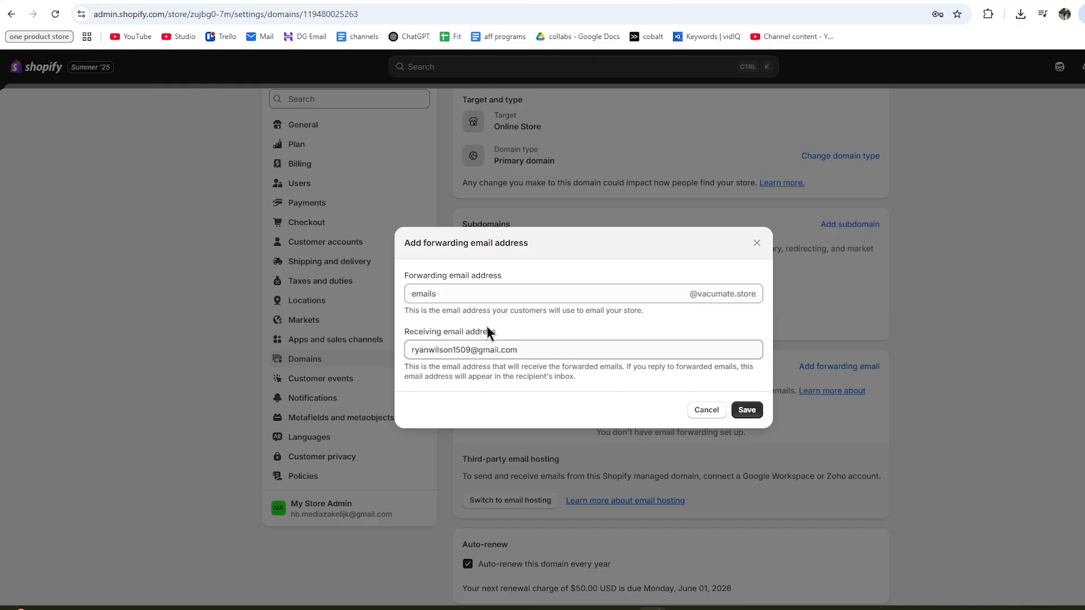
left_click(746, 411)
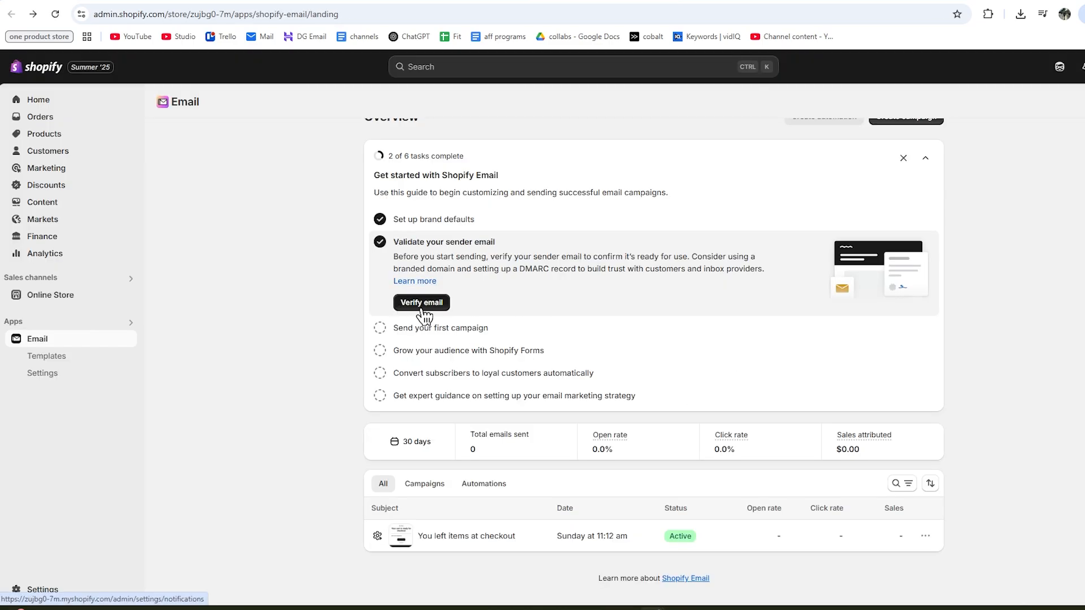
left_click(422, 309)
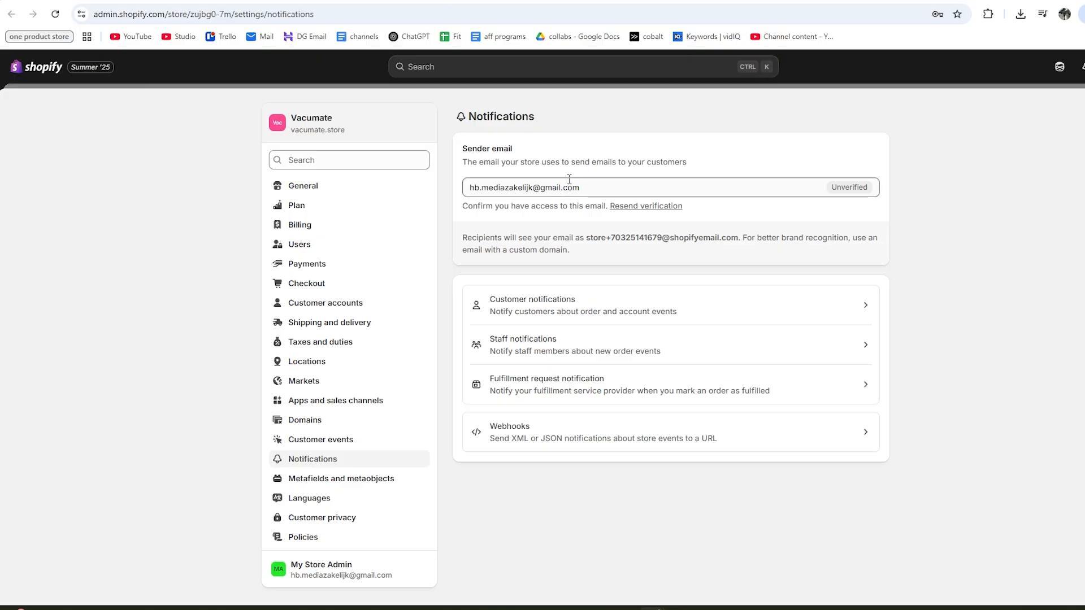
Resend the verification message and confirm the store's sender address from the Gmail link.
left_click(644, 210)
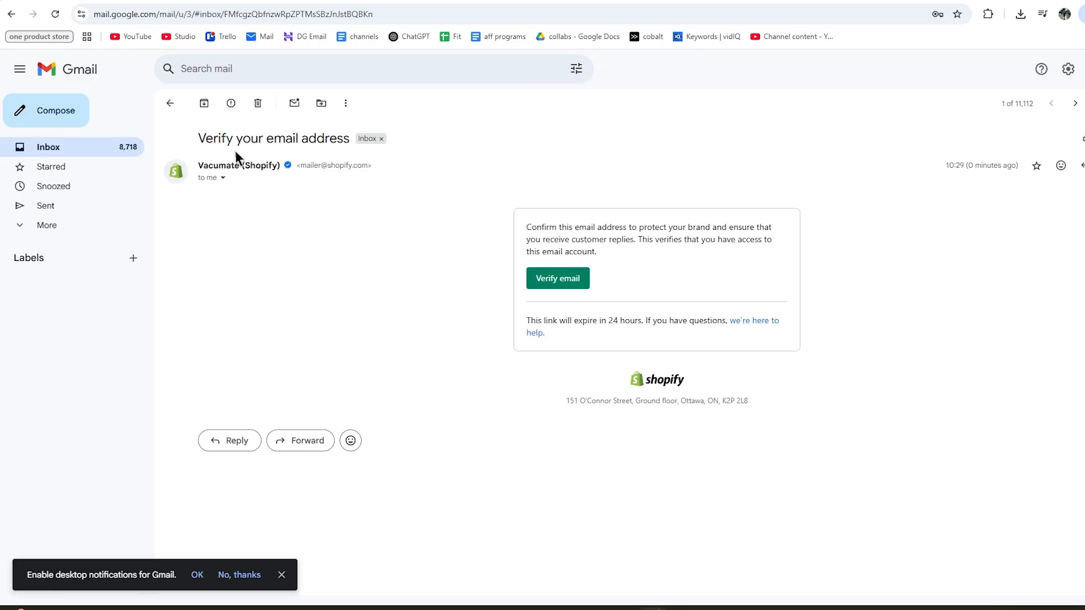
left_click(547, 288)
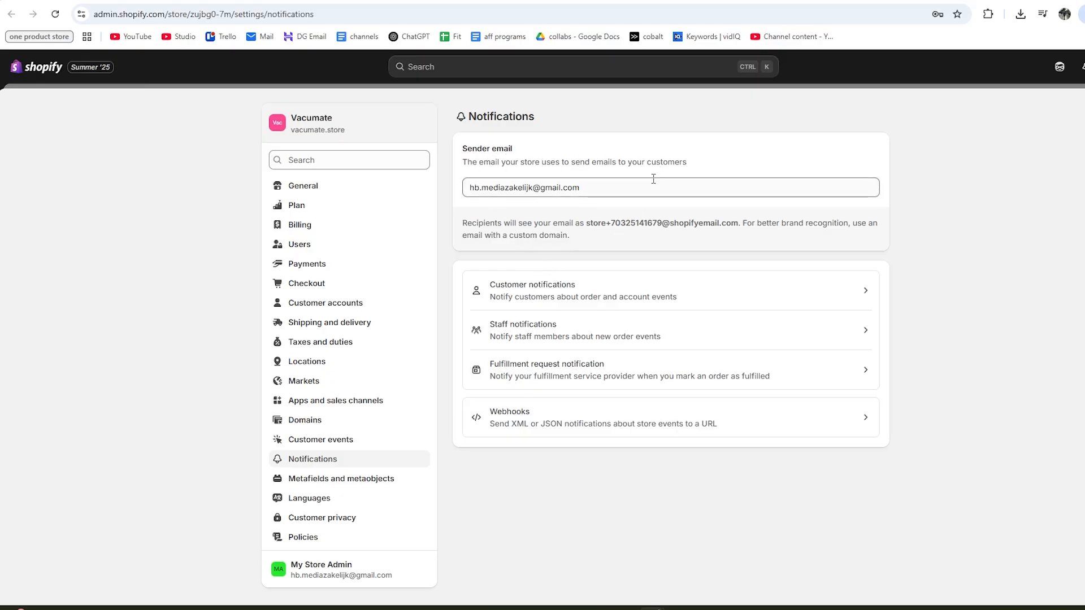
From the Shopify Email overview, create a first campaign to reach the 73-template gallery.
left_click(486, 0)
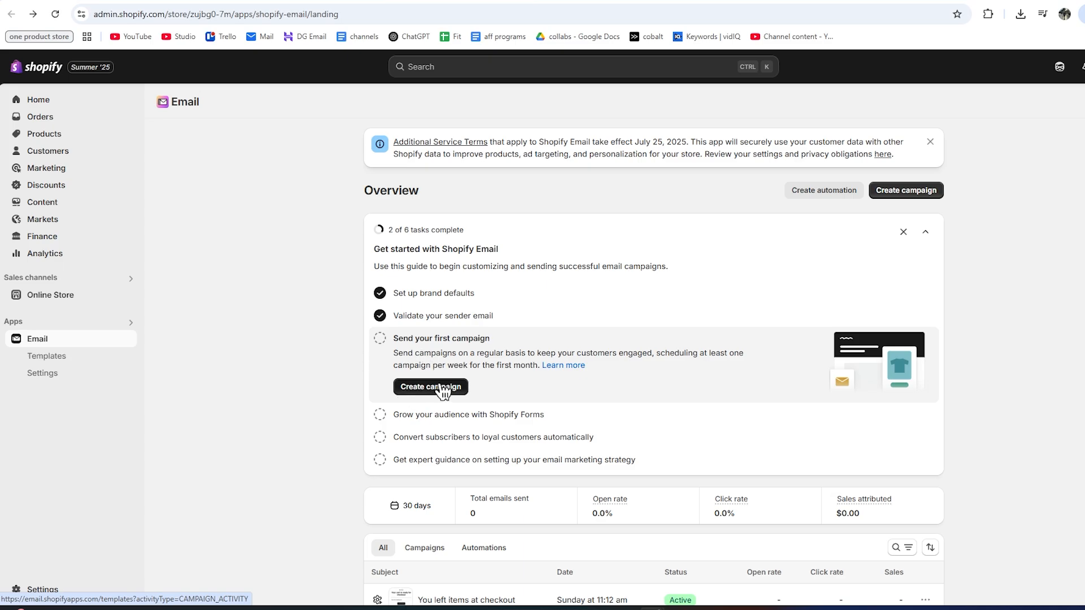
left_click(404, 391)
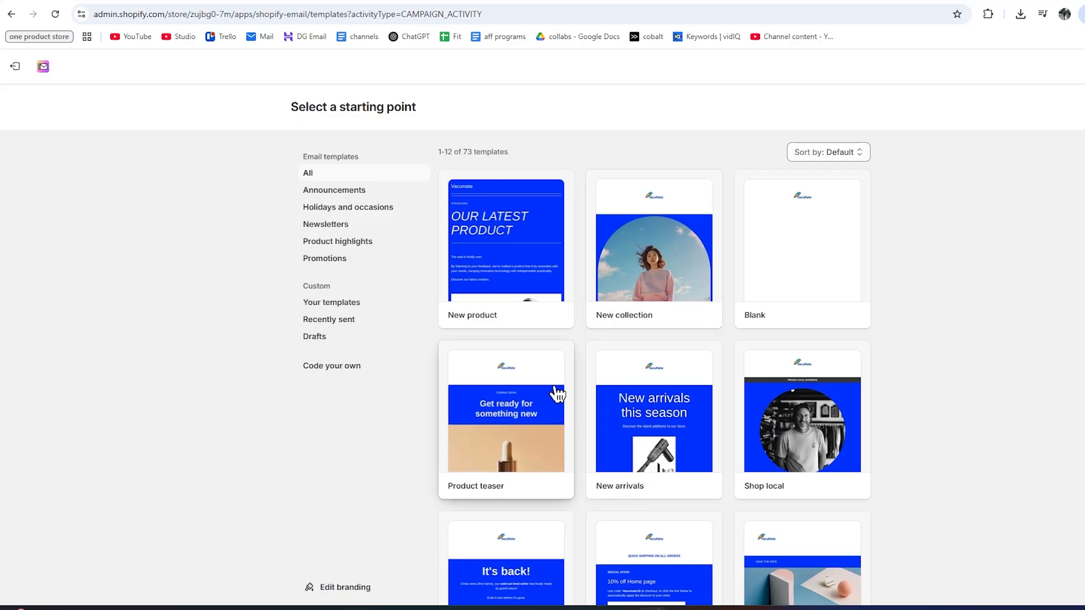
Compare Announcements and Newsletters templates, preview Product teaser, and start a draft from it.
left_click(338, 196)
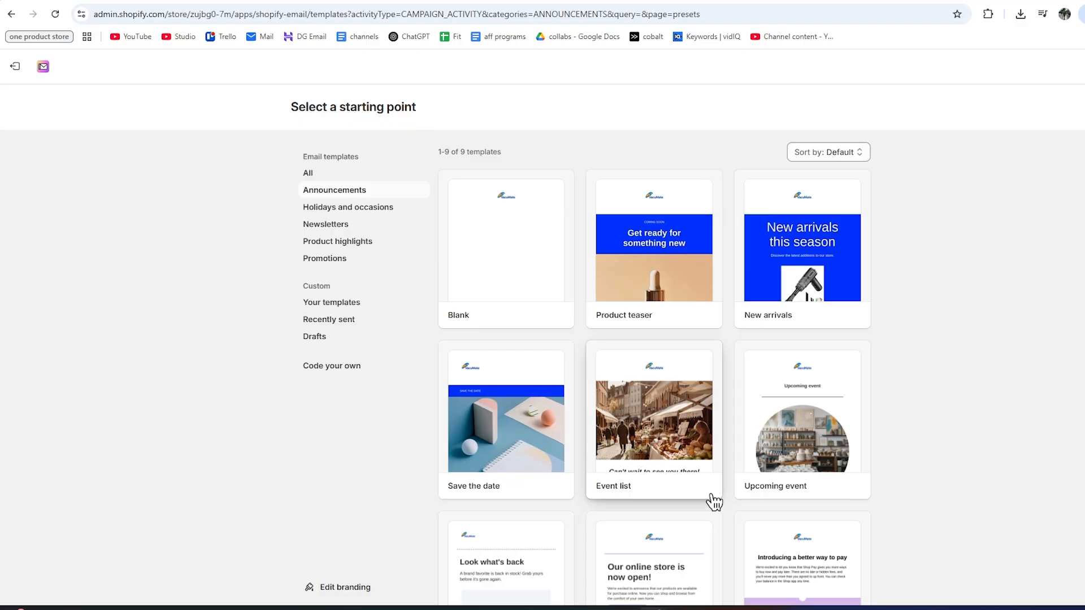
left_click(319, 226)
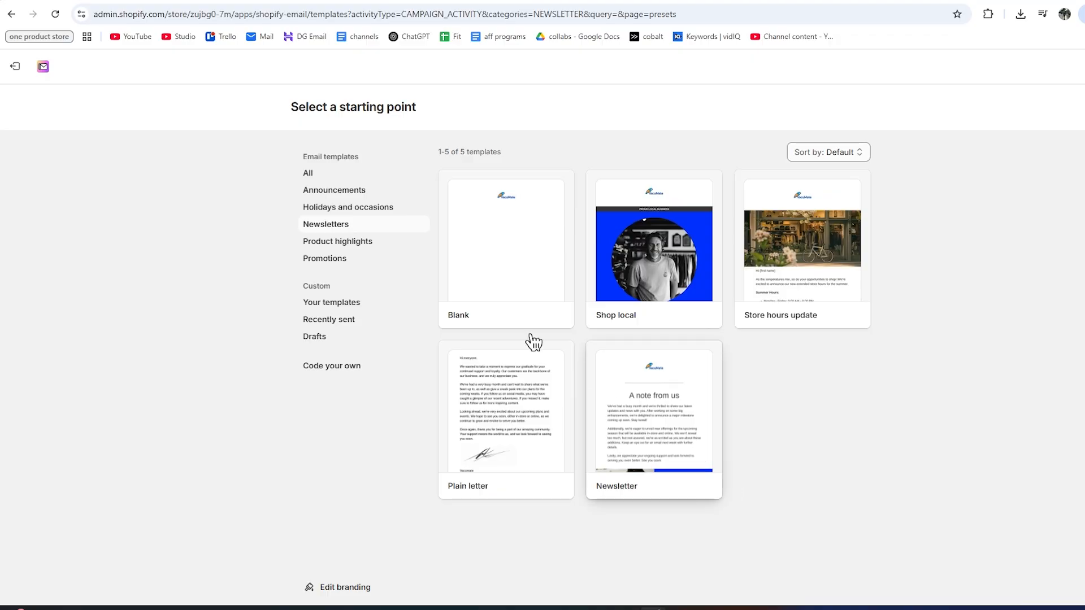
left_click(355, 192)
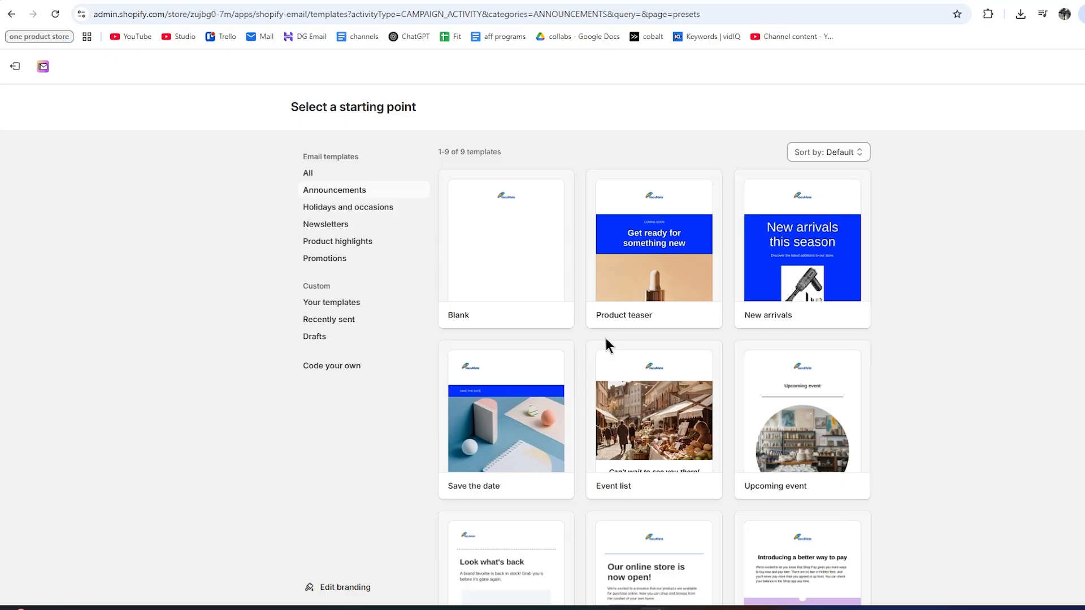
left_click(621, 289)
scroll(601, 339, "down", 10)
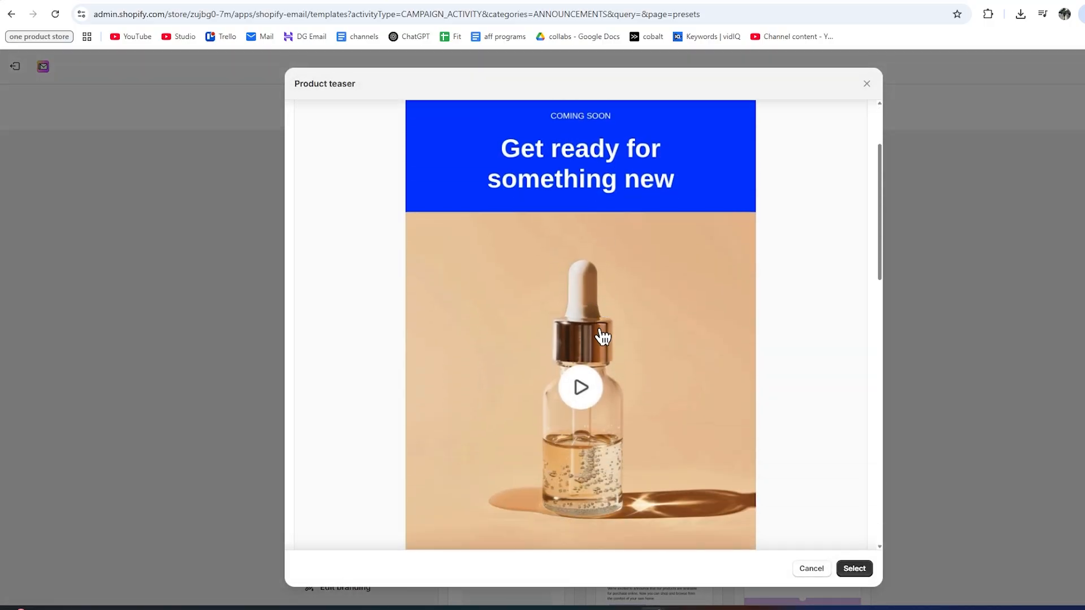
scroll(569, 341, "down", 10)
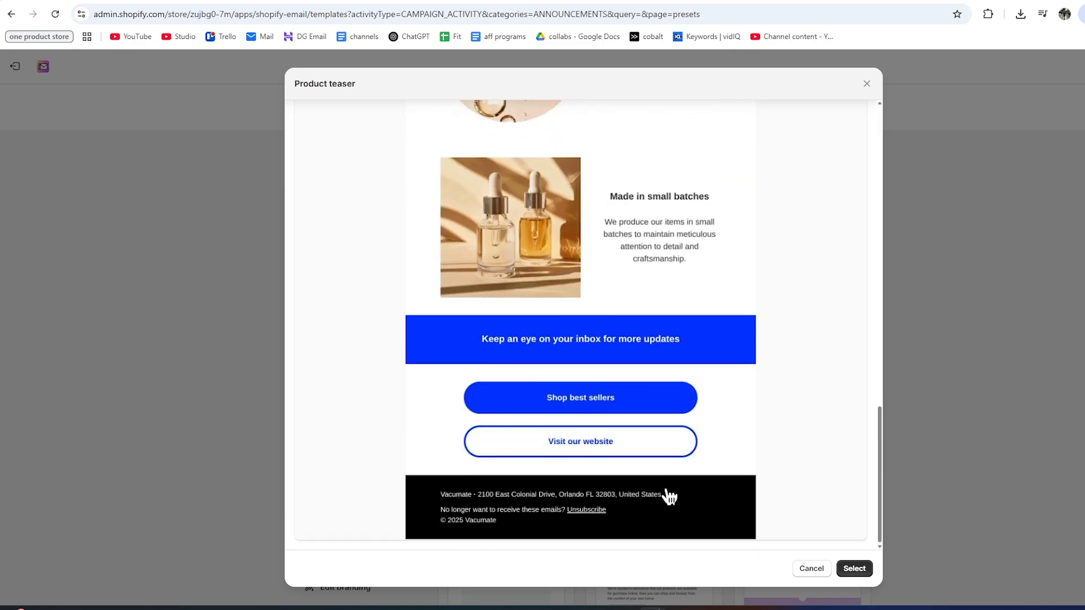
left_click(850, 570)
Open the All subscribers recipient dropdown to list the customer segments, each with 0 subscribers.
scroll(469, 339, "down", 4)
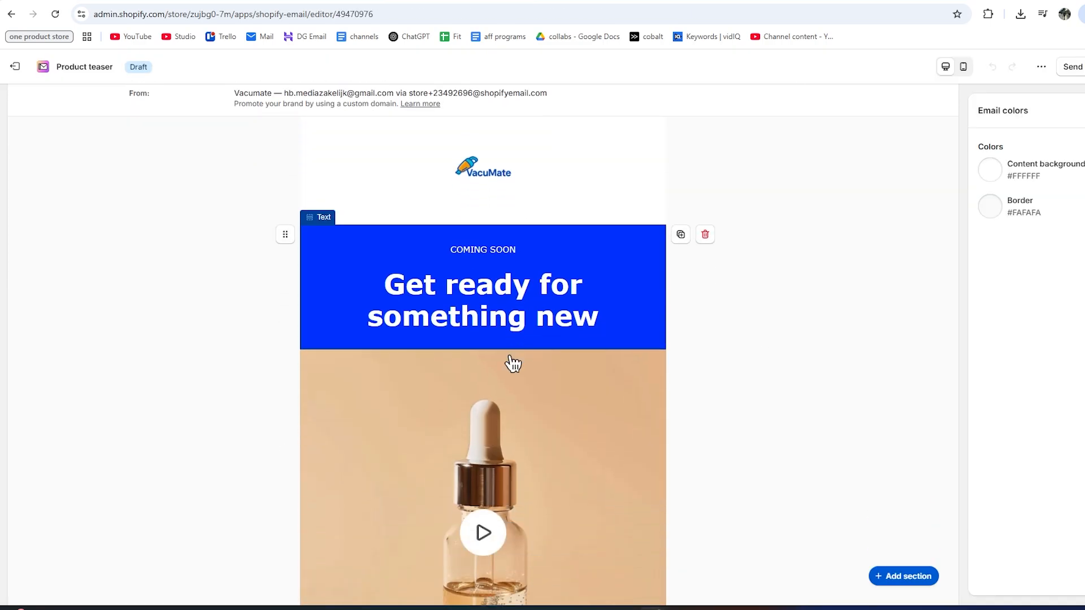
scroll(511, 362, "down", 1)
scroll(498, 339, "up", 5)
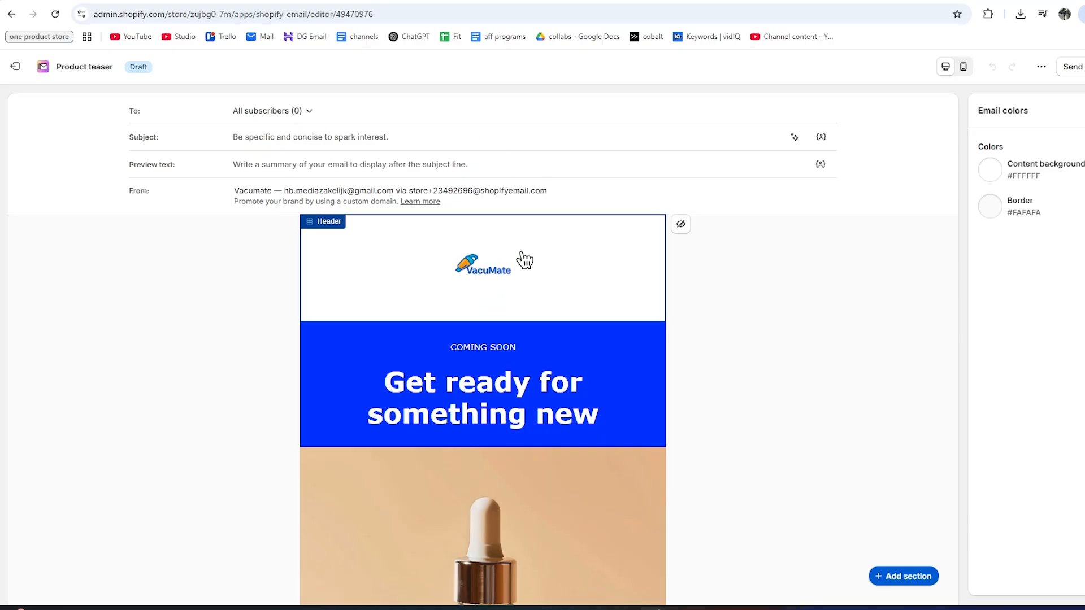
scroll(516, 256, "down", 2)
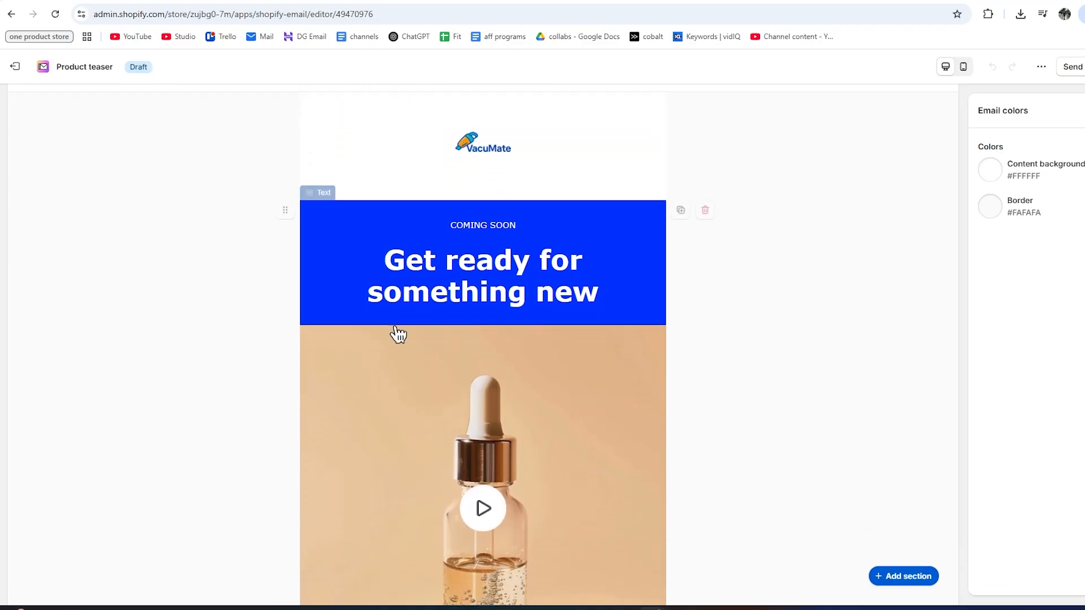
scroll(588, 361, "down", 1)
scroll(588, 360, "up", 2)
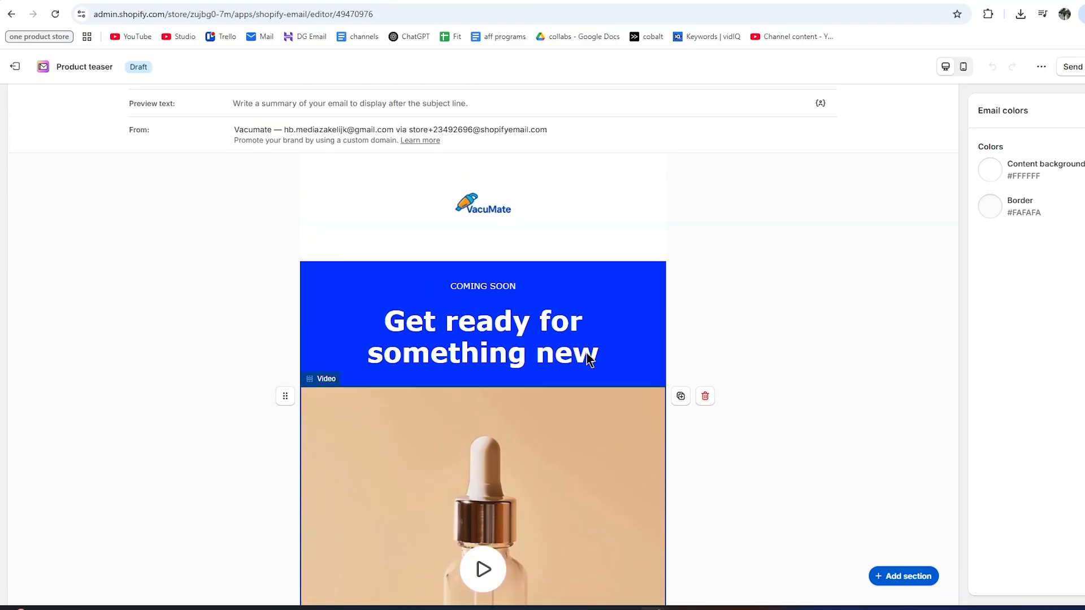
scroll(586, 360, "up", 1)
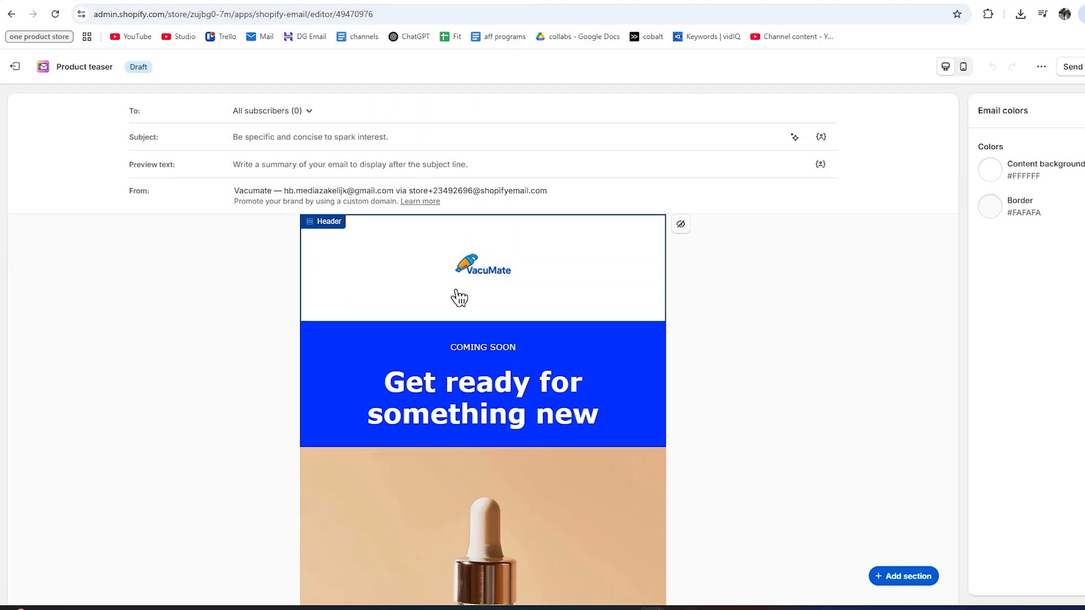
left_click(298, 112)
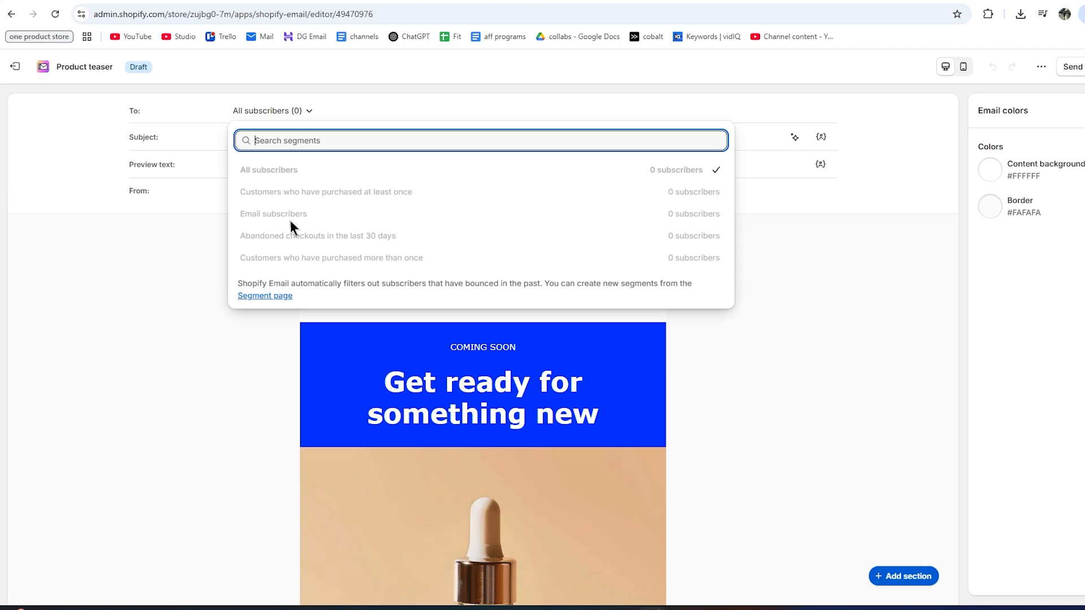
Glance at the empty new-segment page, then close the list keeping All subscribers as recipients.
left_click(264, 298)
left_click(187, 252)
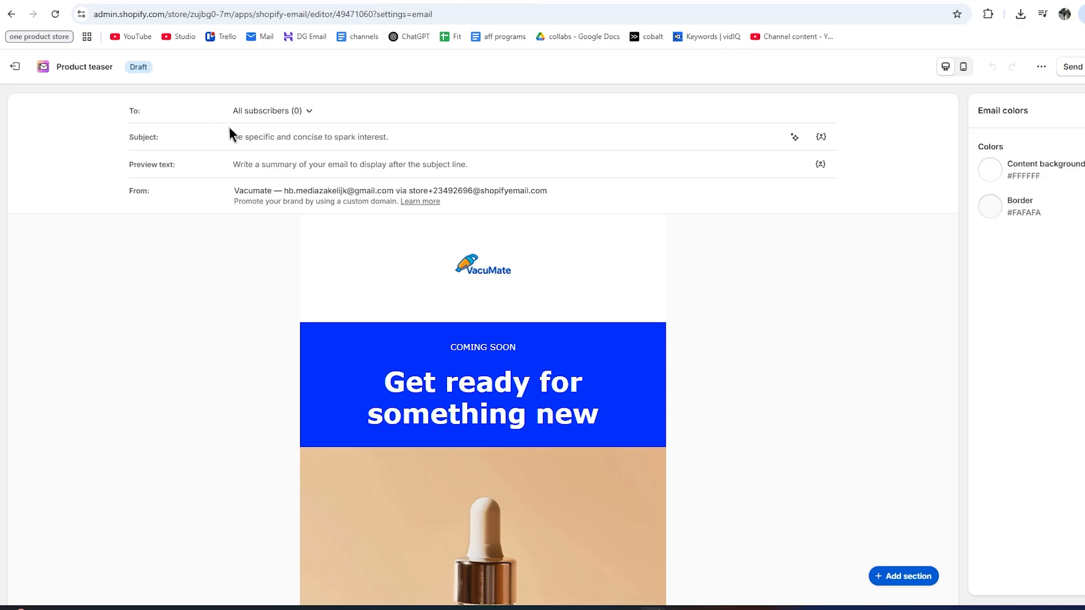
Set the email subject to '50% Off Worldwide 🔥'.
left_click(257, 139)
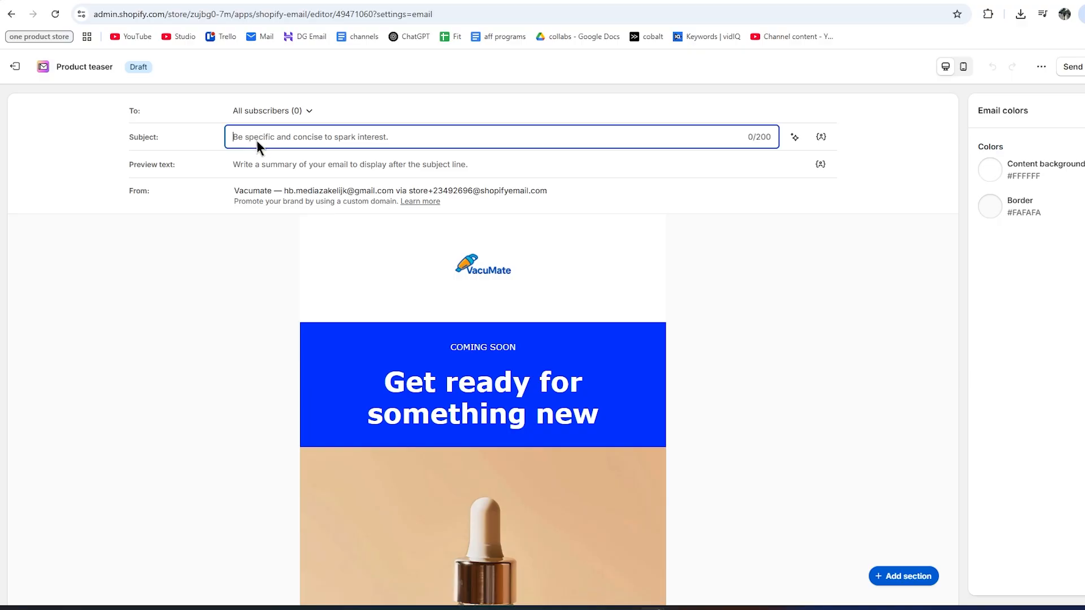
type("50% Off Worldwide 🔥")
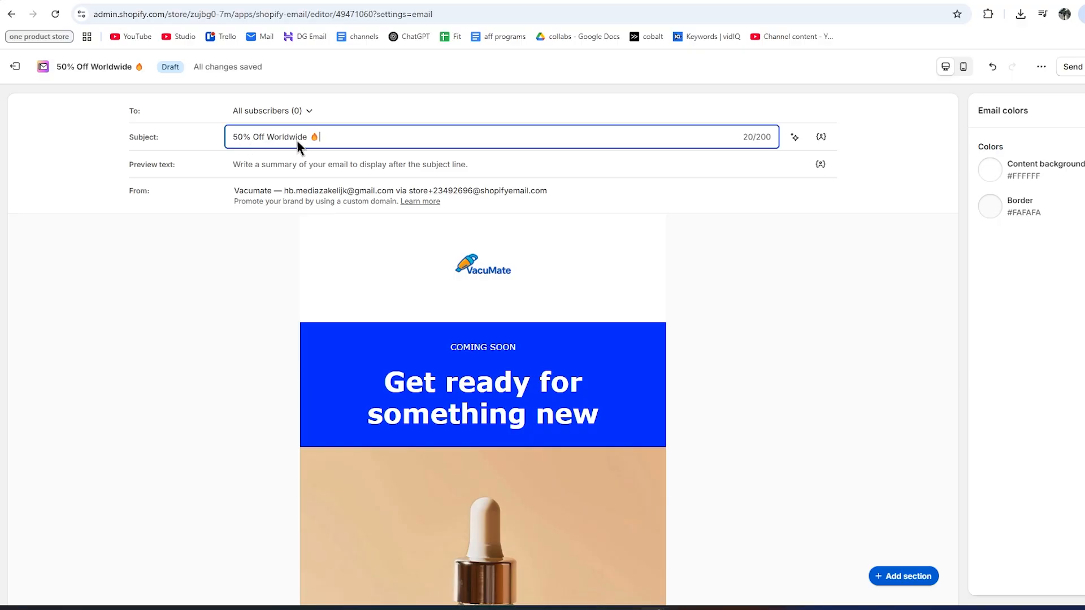
left_click(134, 154)
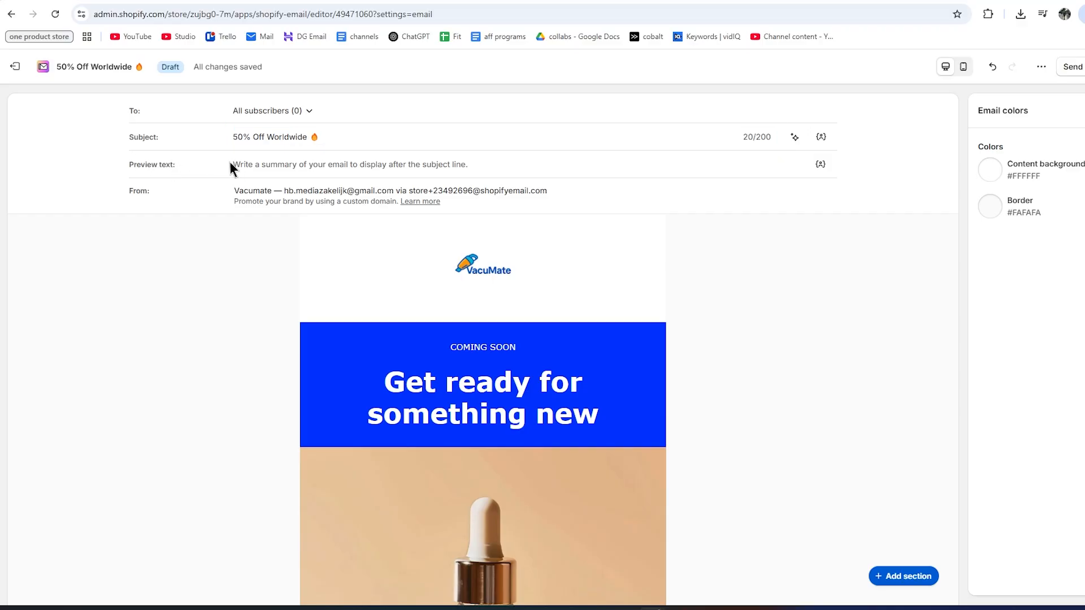
Set the preview text to 'Biggest sale ever. 24 hours only!'.
left_click(251, 164)
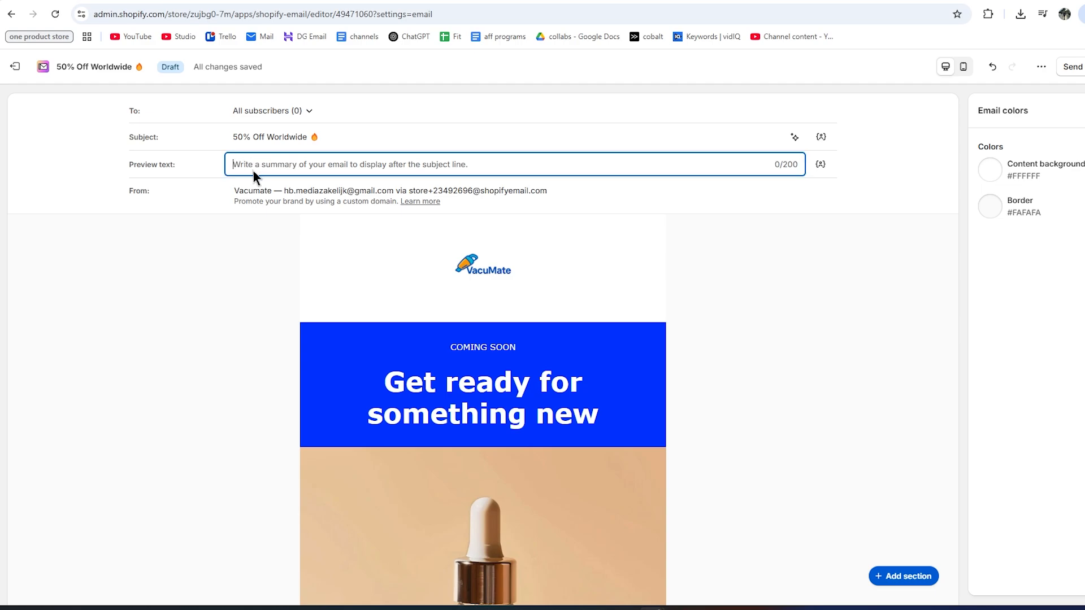
type("Biggest sale ever. 24 hours only!")
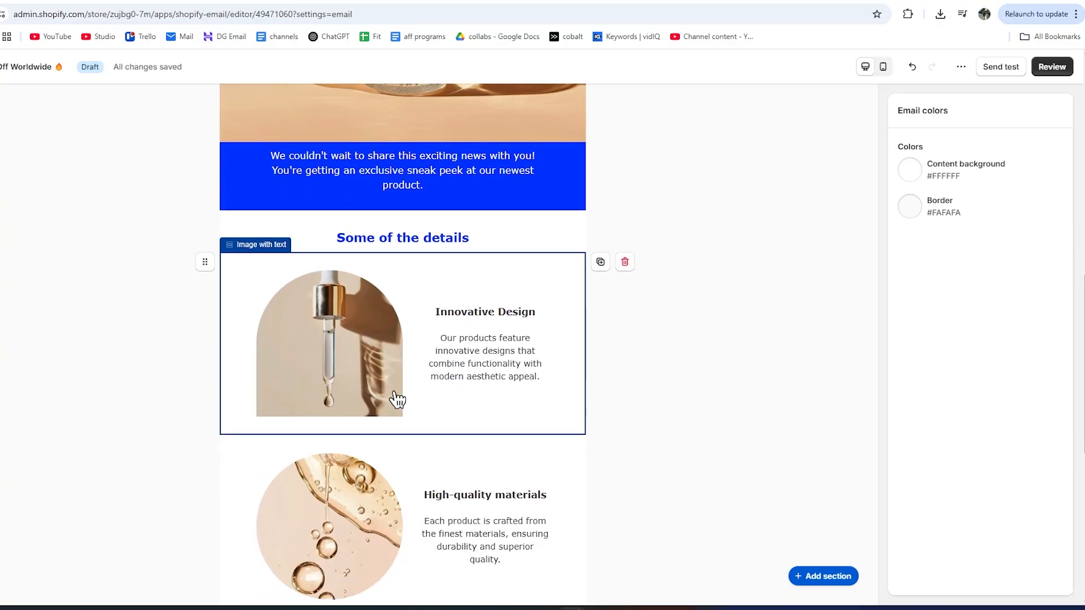
scroll(395, 401, "down", 6)
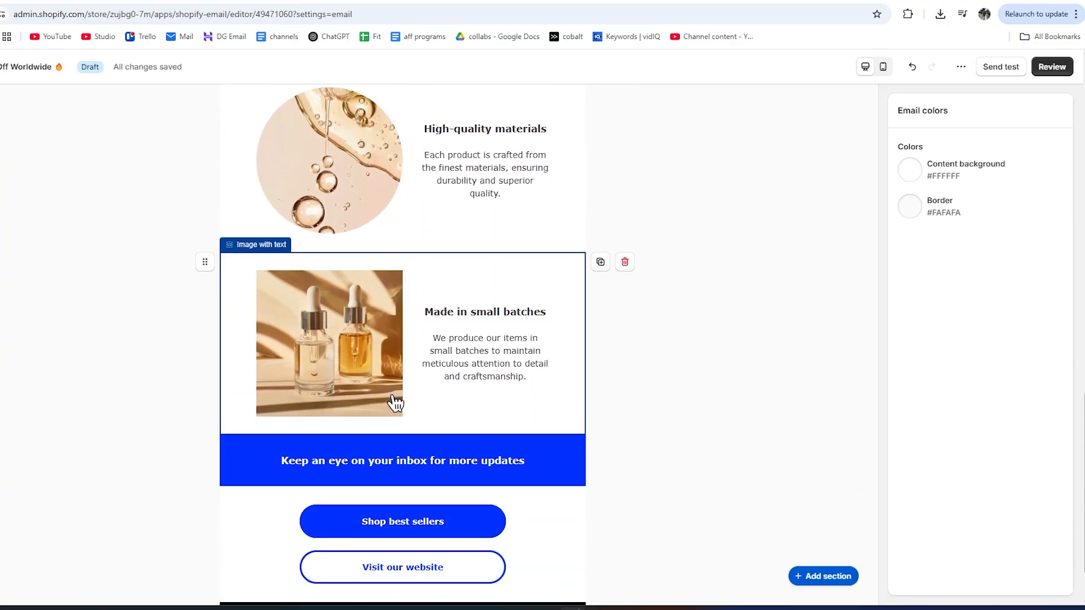
Inspect the hero heading, intro paragraph and video sections of the draft.
scroll(388, 415, "up", 10)
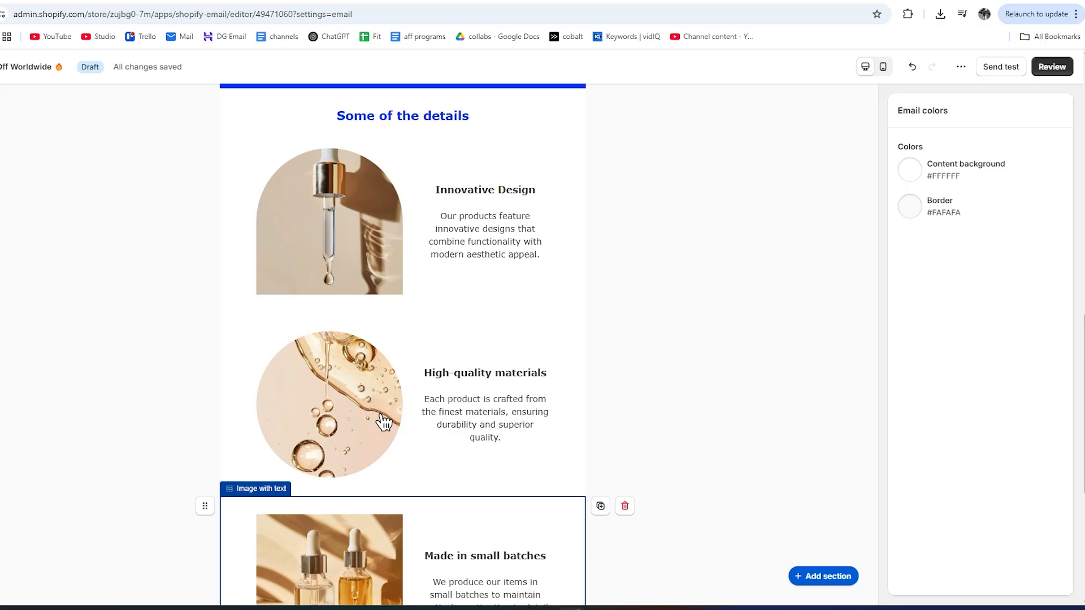
scroll(382, 427, "up", 8)
left_click(350, 414)
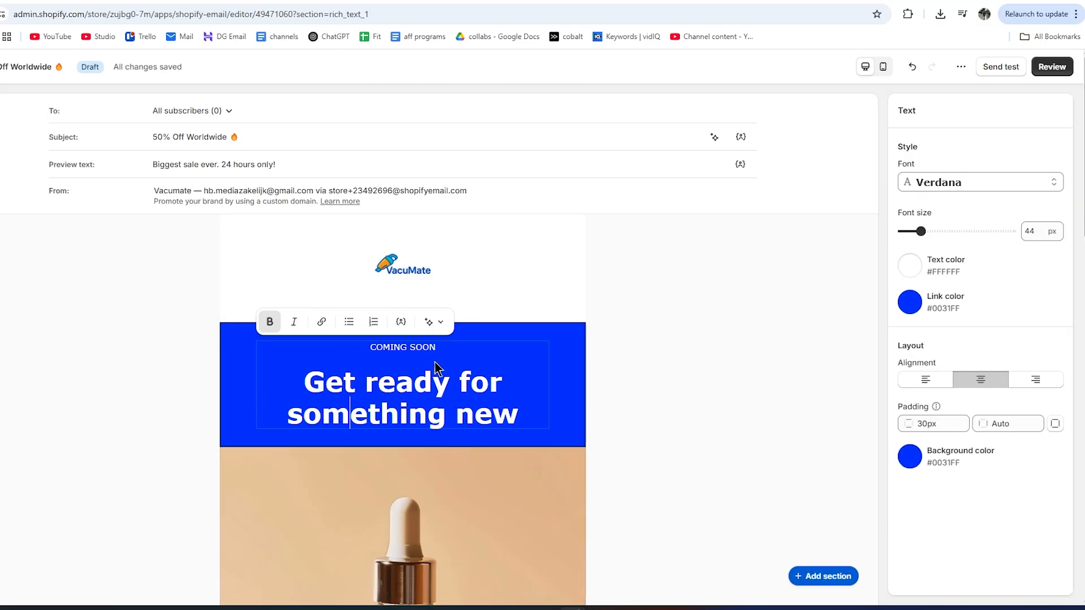
scroll(423, 363, "down", 4)
scroll(302, 348, "down", 2)
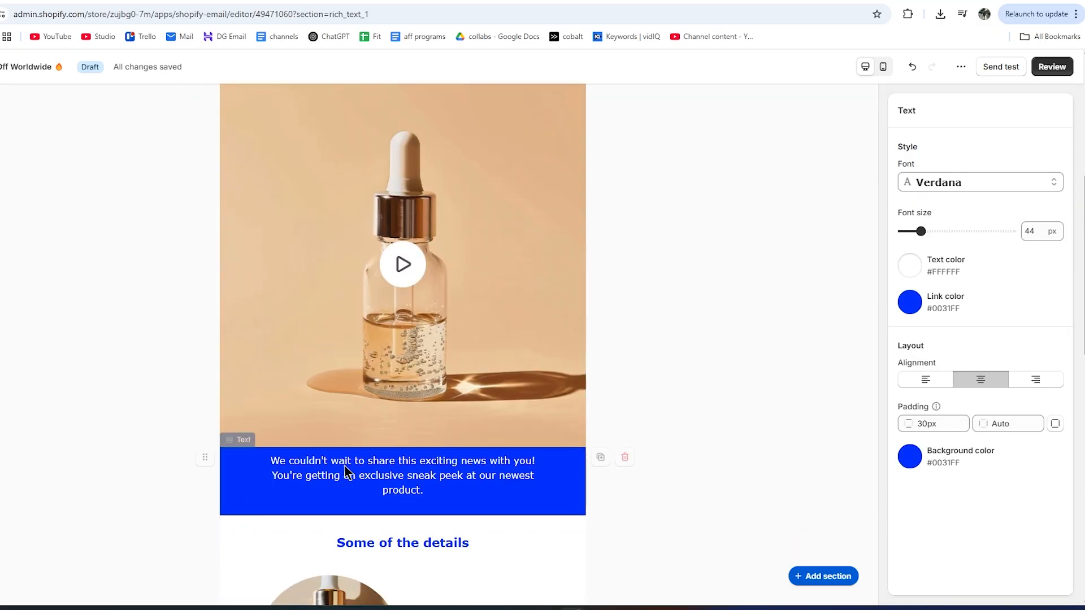
left_click(351, 474)
left_click(367, 337)
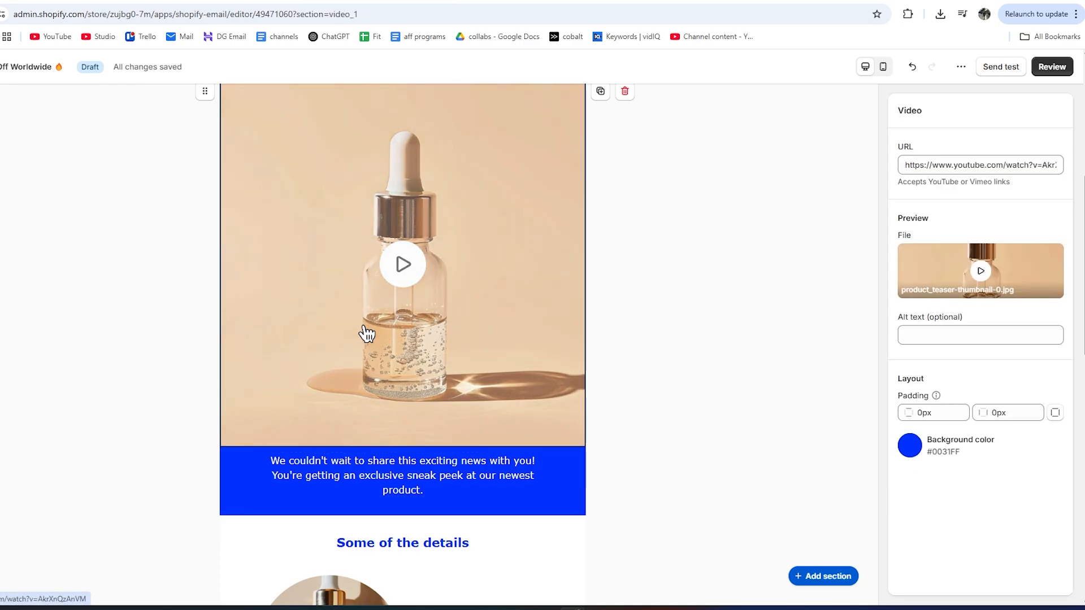
scroll(368, 316, "down", 2)
scroll(368, 317, "down", 5)
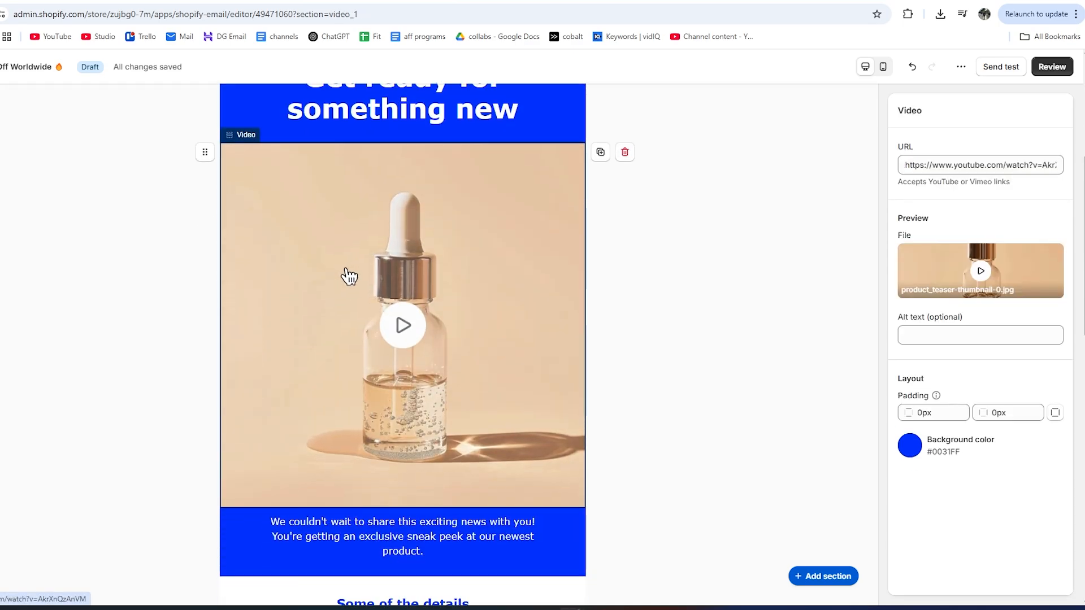
left_click(369, 355)
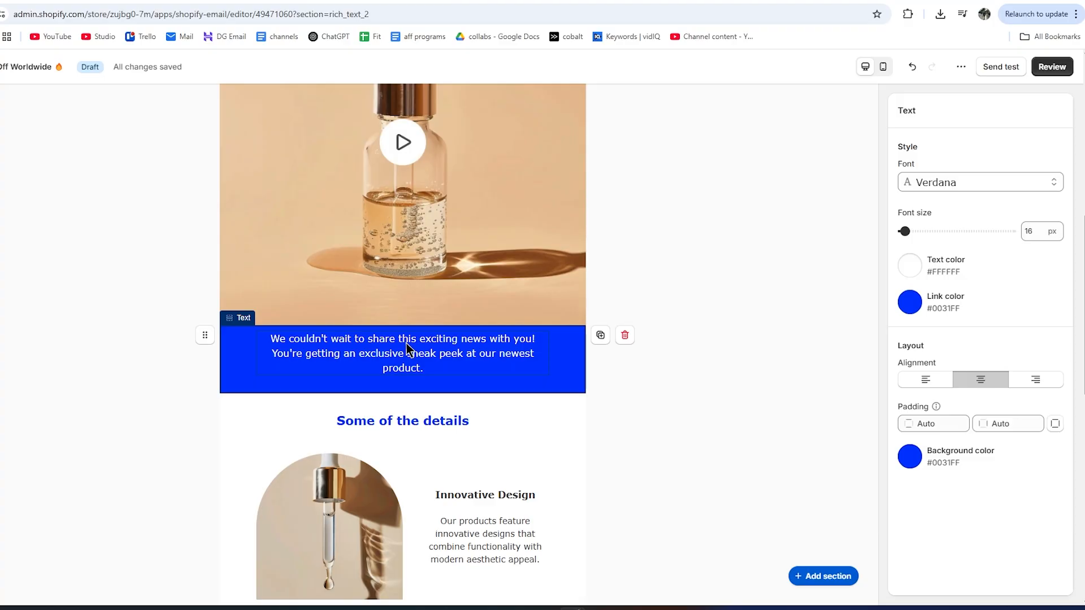
Select the 'Get ready for something new' heading text for editing.
scroll(367, 344, "down", 7)
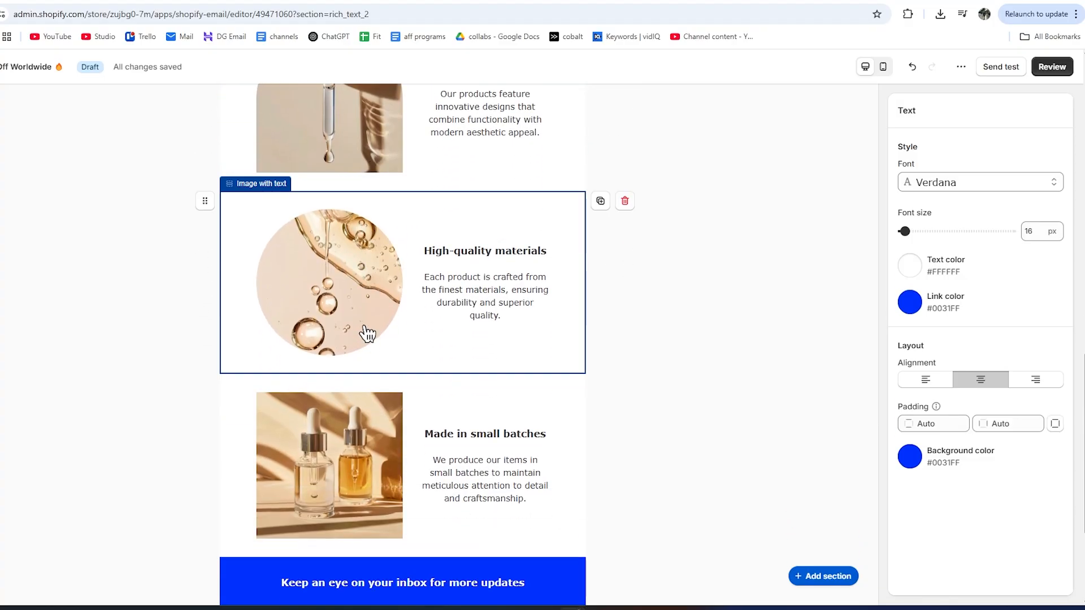
scroll(368, 333, "down", 2)
scroll(379, 396, "up", 5)
scroll(387, 444, "up", 12)
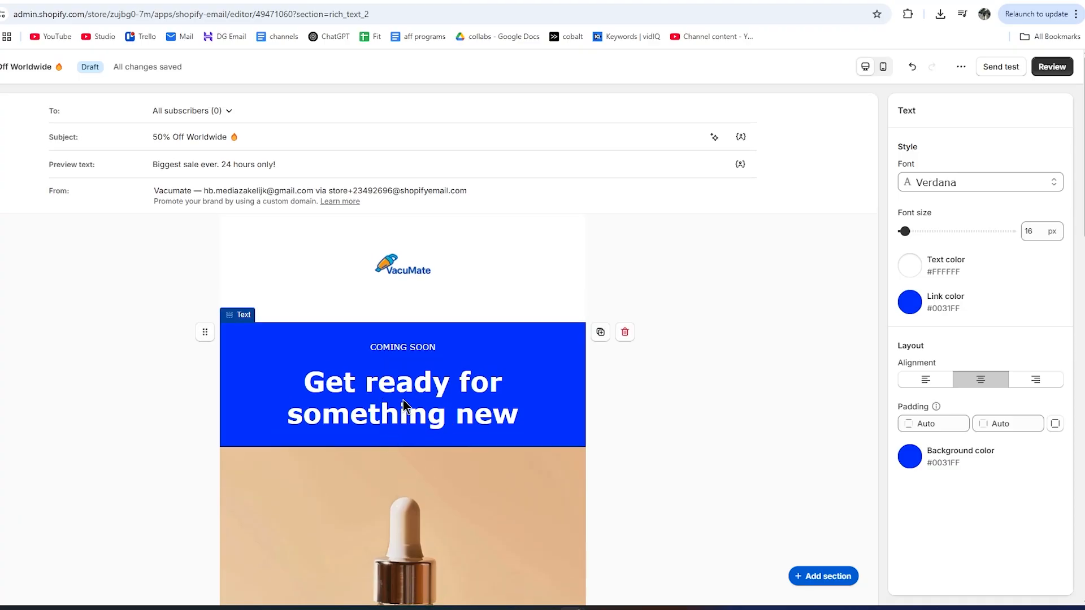
left_click(395, 395)
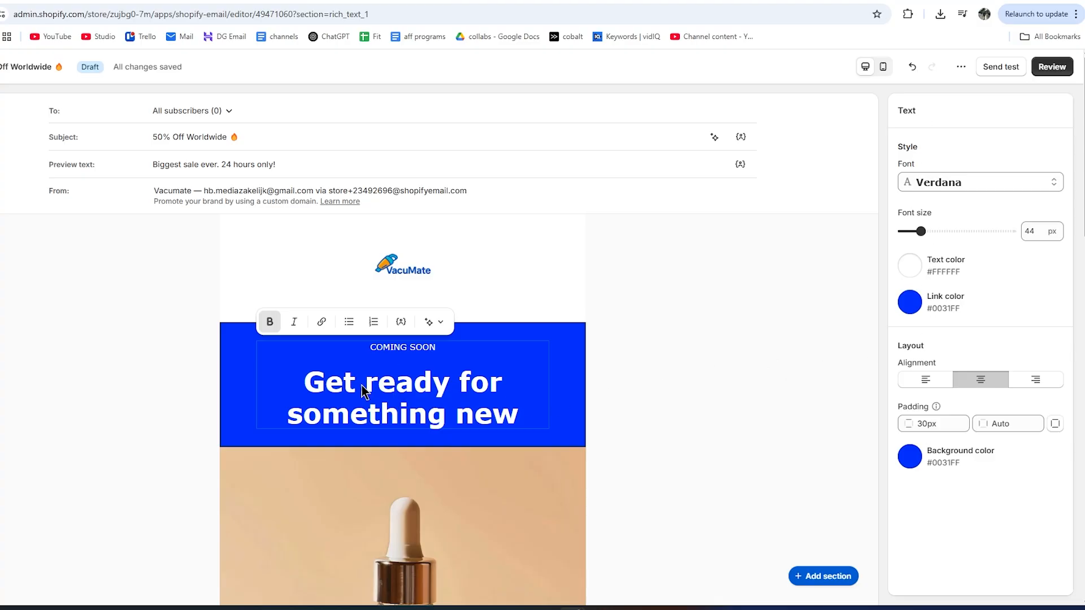
Replace the old heading with 'Huge Worldwide Sale – Ends Tonight!'.
key("BackSpace")
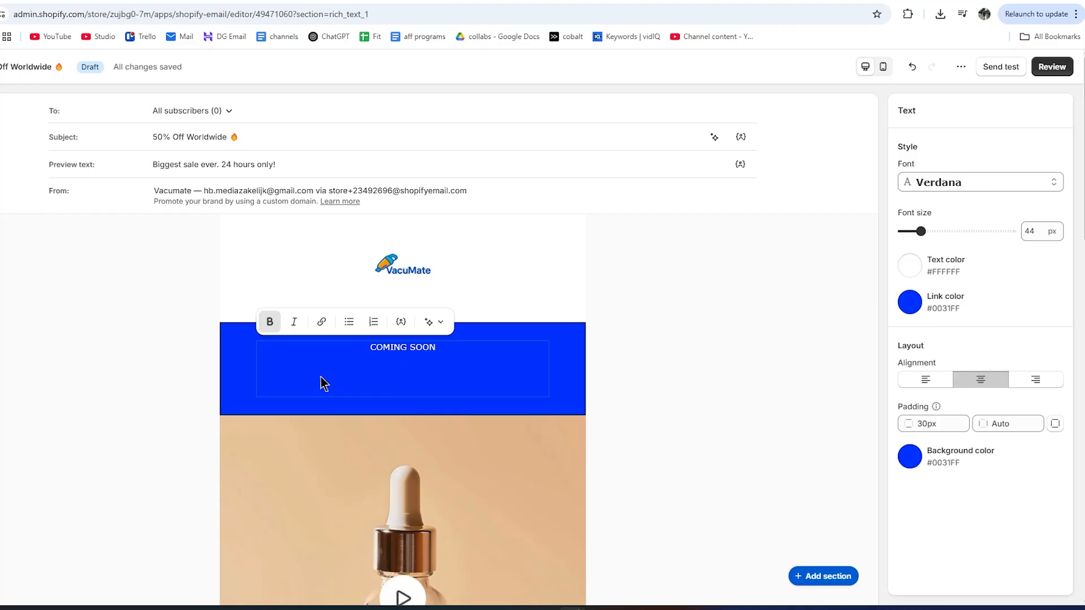
key("ctrl+z")
scroll(369, 337, "down", 1)
key("BackSpace")
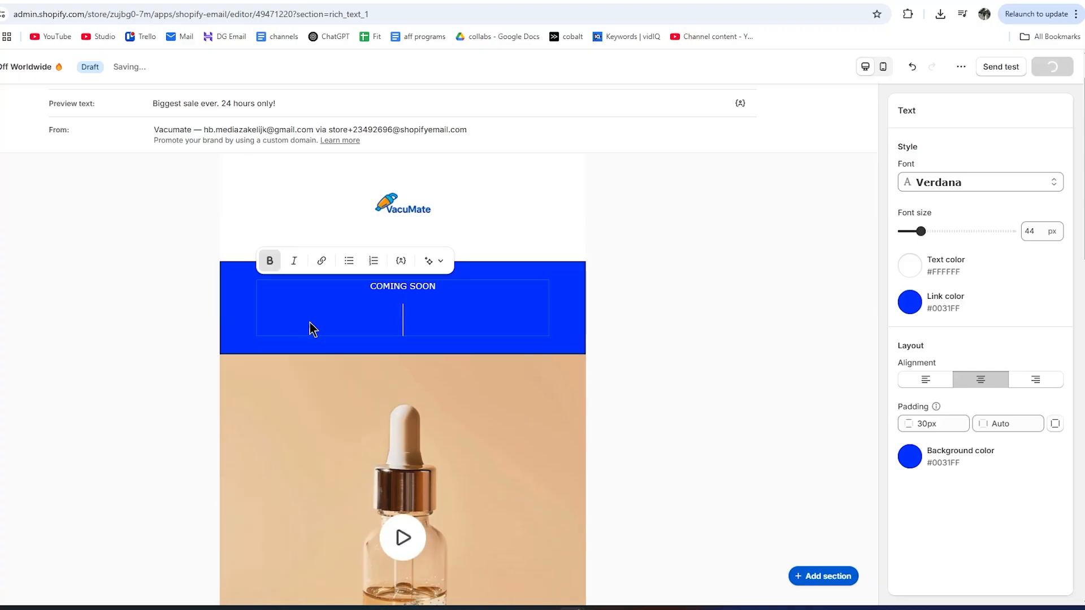
type("Huge Worldwide Sale – Ends Tonight!")
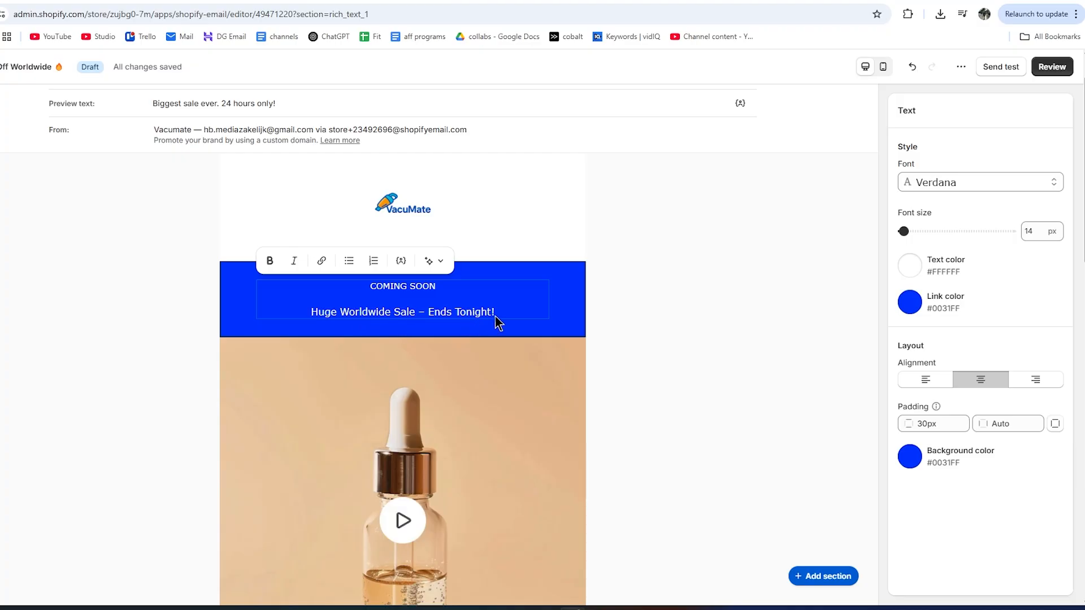
Make the new headline bold at 24 px font size.
left_click(269, 260)
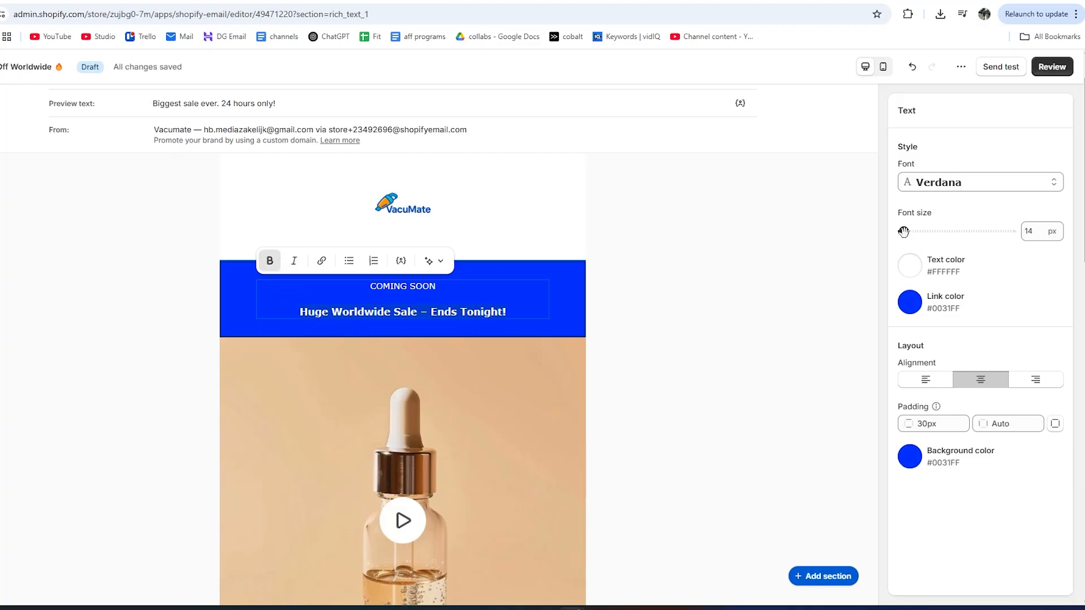
left_click_drag(904, 231, 908, 231)
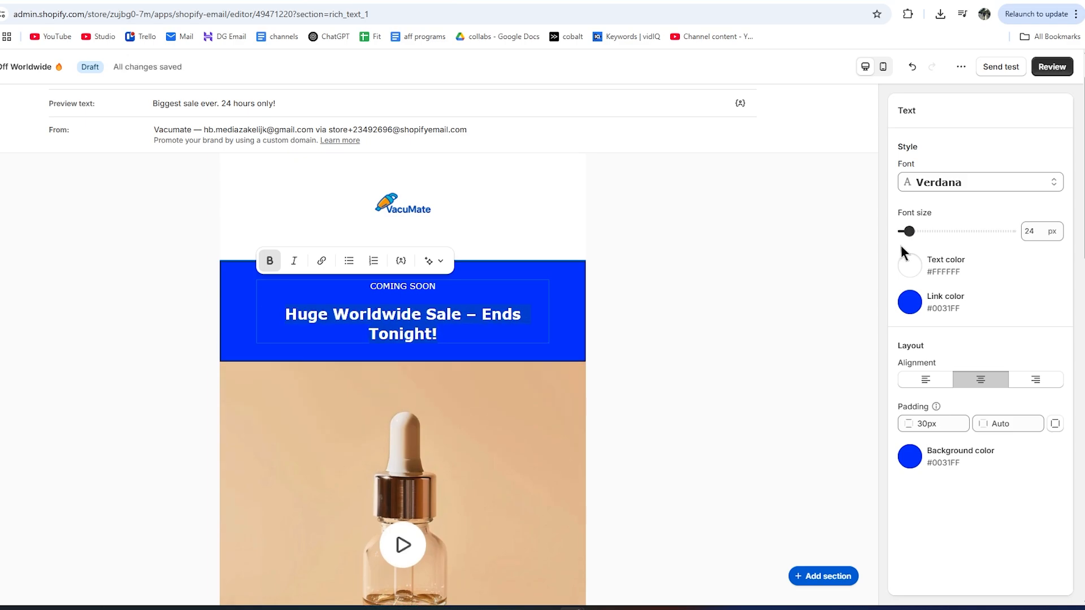
scroll(389, 339, "down", 4)
scroll(387, 351, "up", 4)
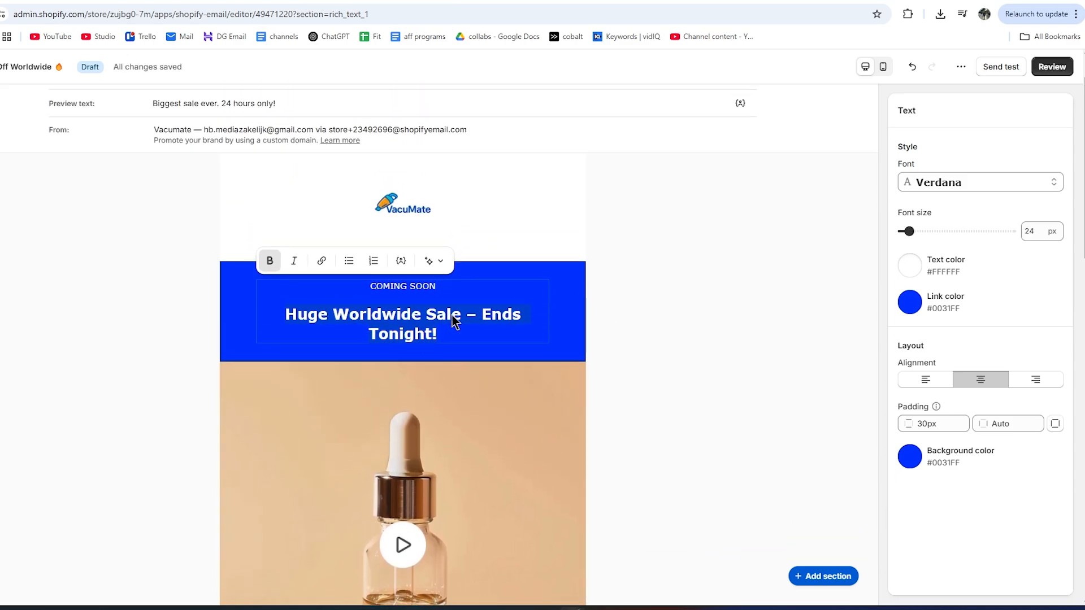
scroll(538, 380, "up", 1)
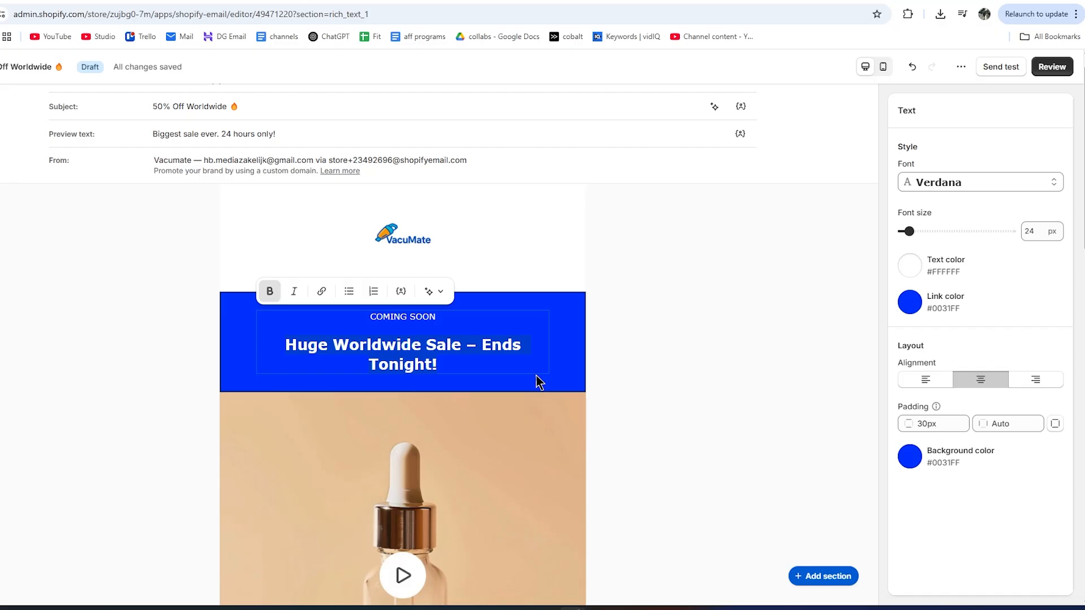
scroll(531, 375, "down", 4)
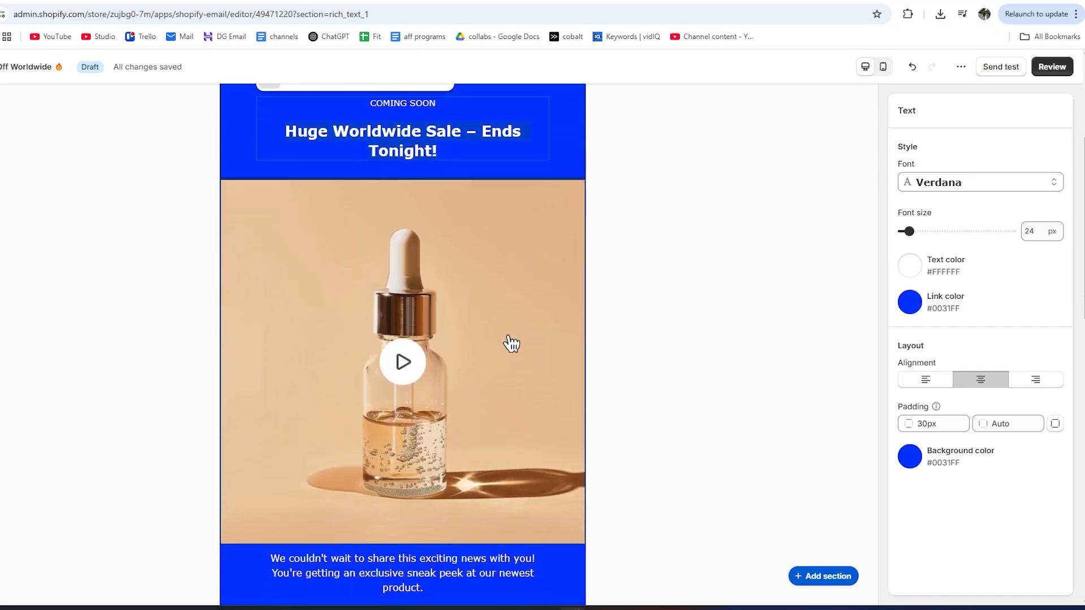
left_click(347, 359)
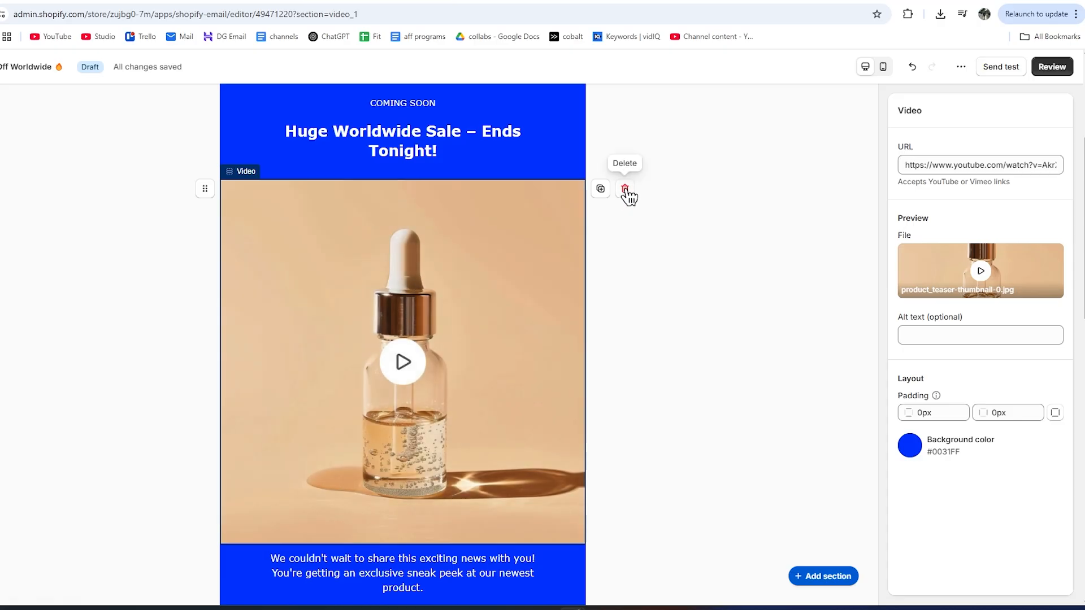
Delete the video section and insert an Image section with the vacuum-in-car photo.
left_click(625, 190)
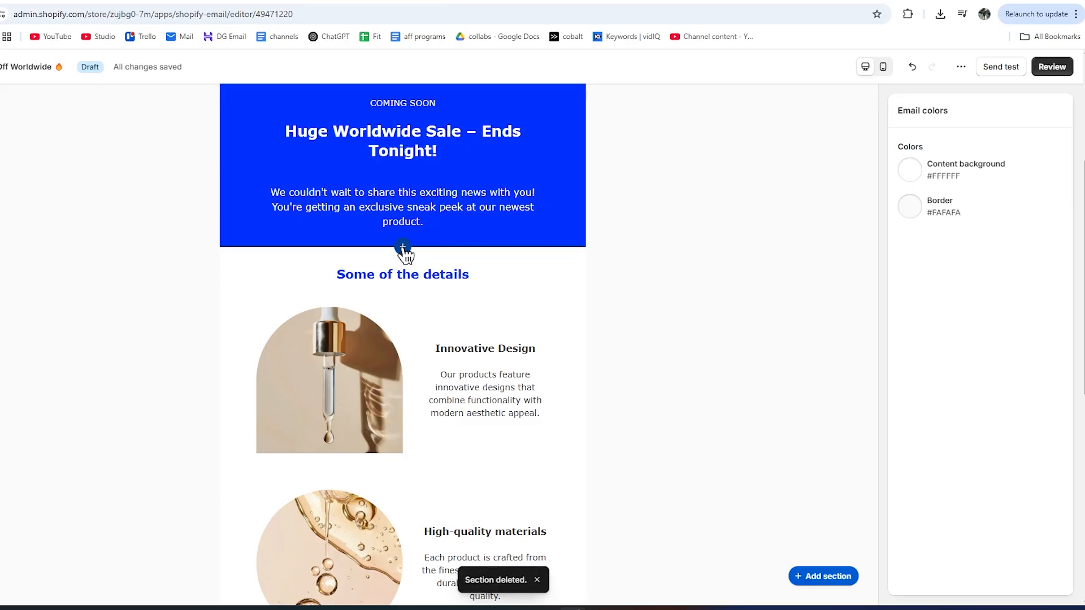
left_click(403, 247)
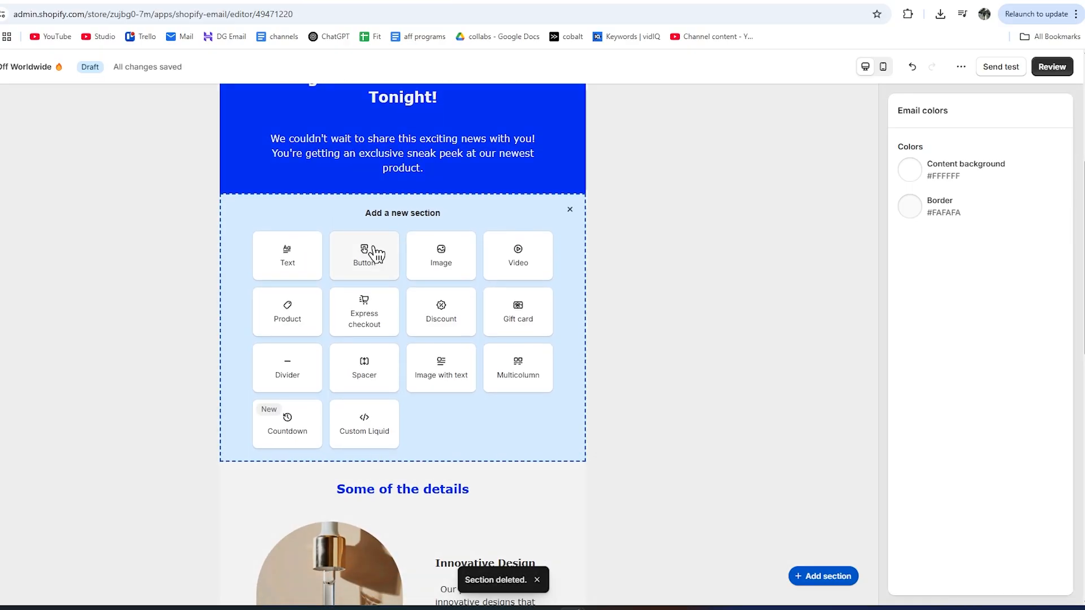
left_click(443, 252)
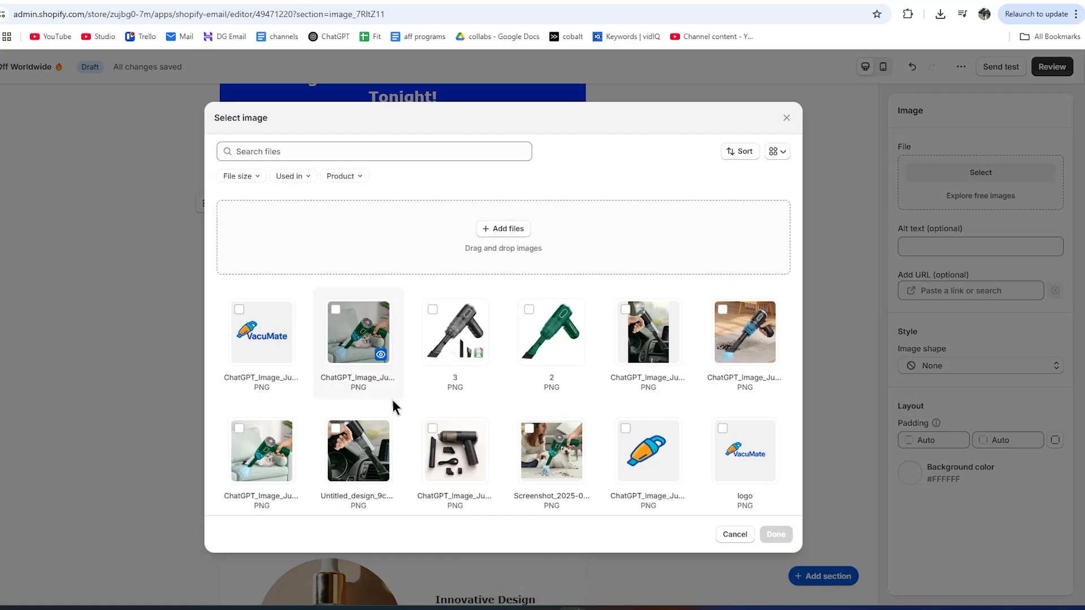
left_click(646, 340)
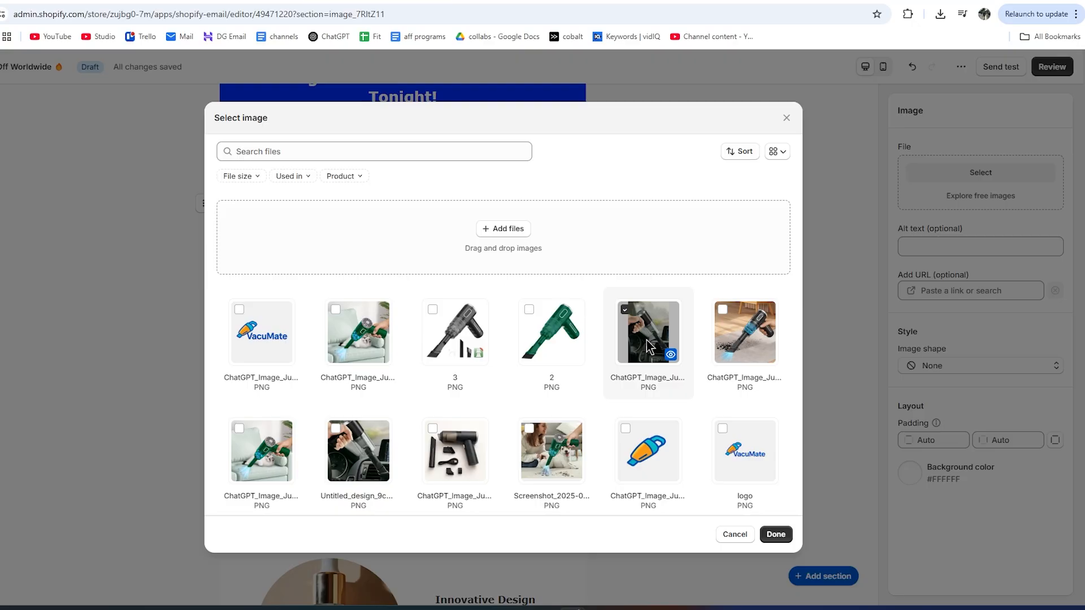
left_click(776, 534)
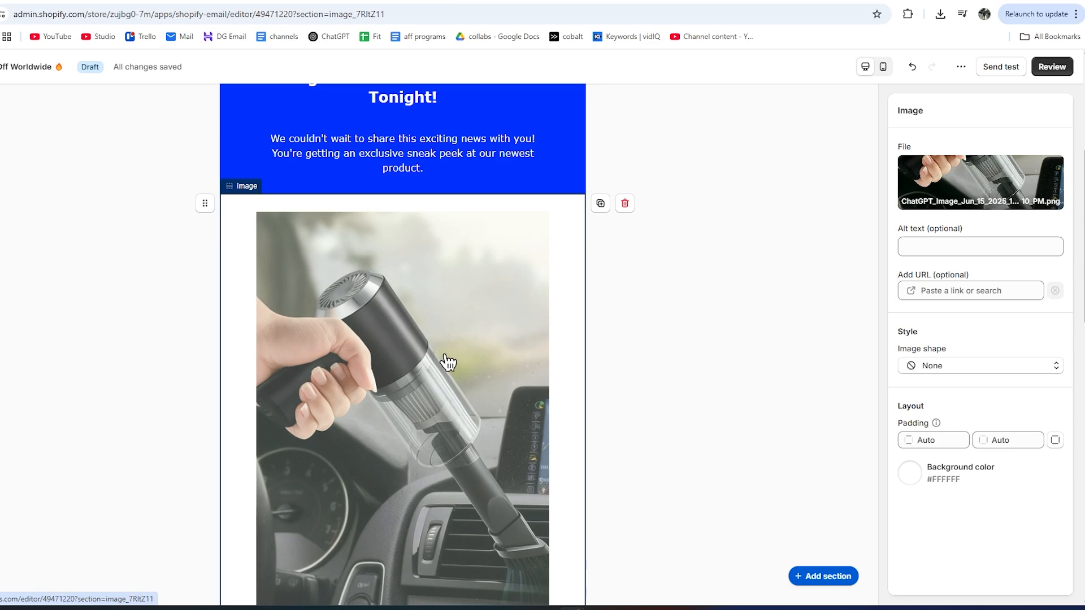
Review the High-quality materials and Innovative Design sections below the new vacuum image.
scroll(448, 362, "down", 1)
scroll(446, 360, "down", 5)
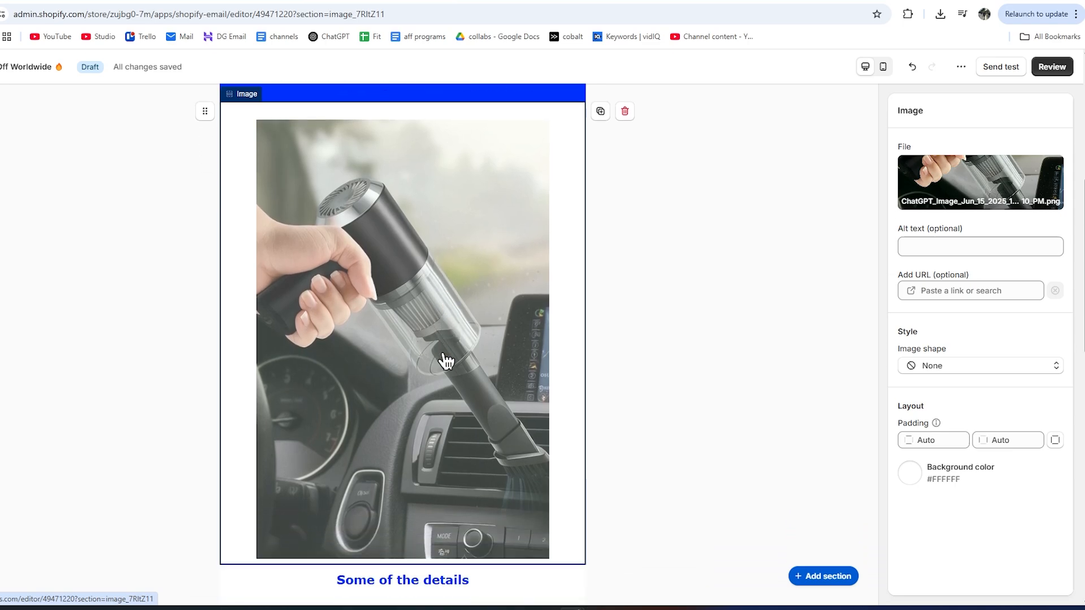
scroll(428, 384, "down", 2)
scroll(435, 373, "down", 1)
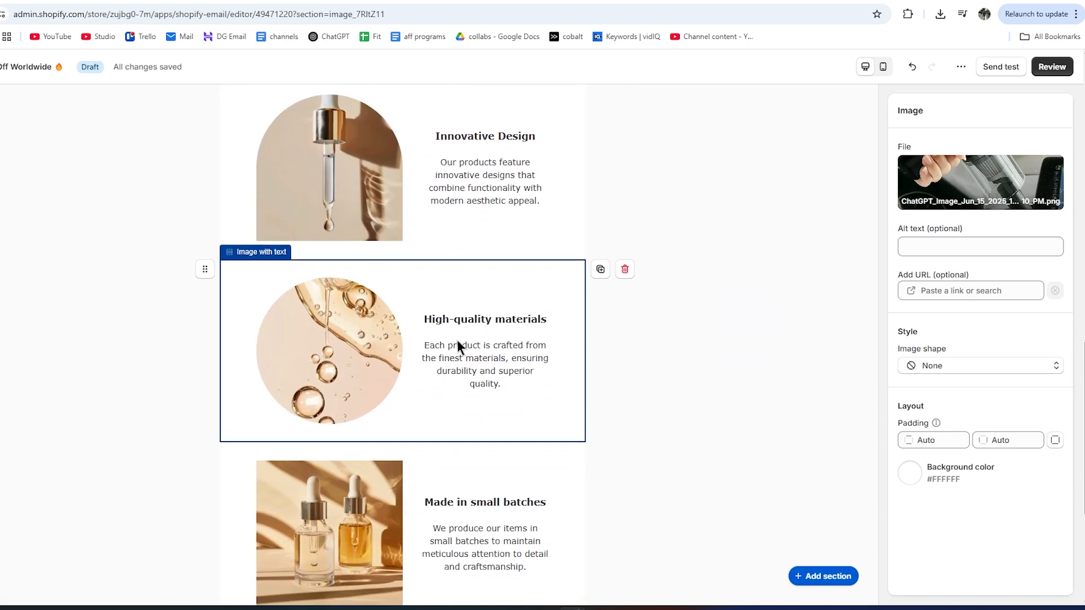
left_click(459, 339)
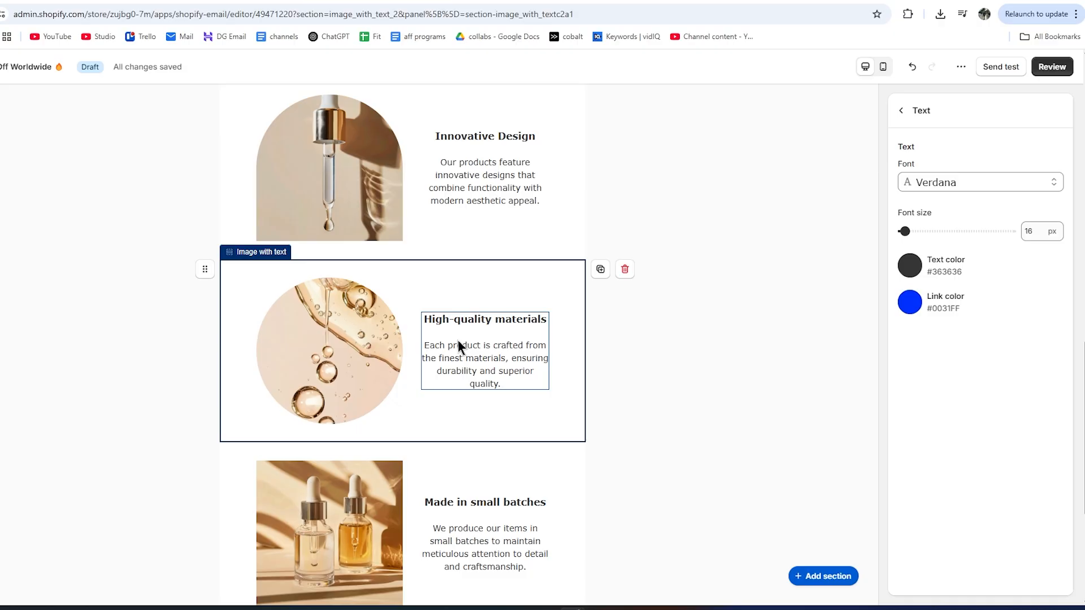
scroll(540, 421, "up", 3)
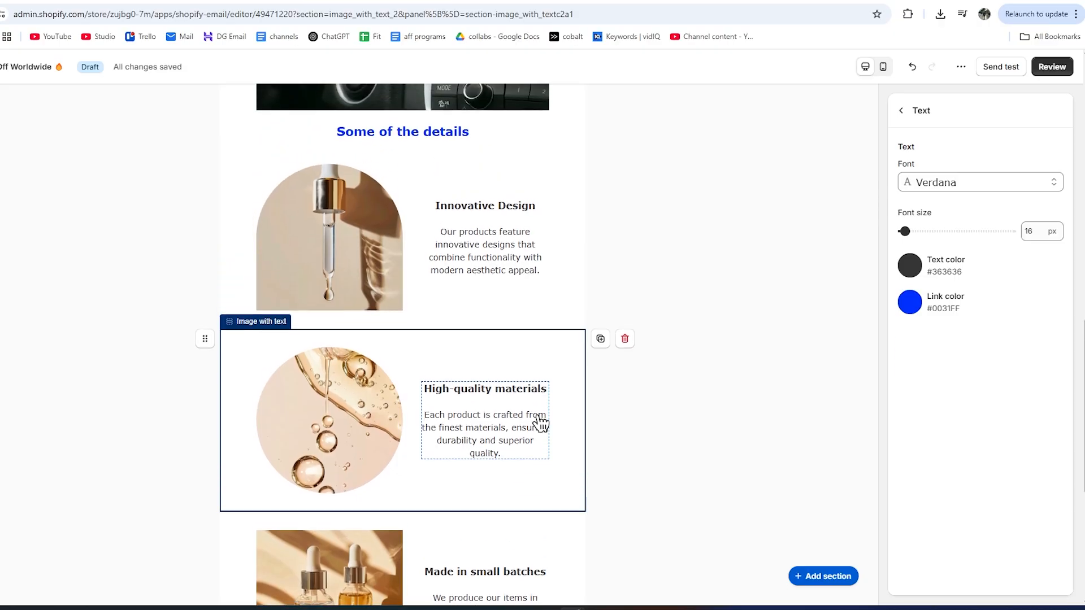
scroll(485, 433, "down", 3)
scroll(480, 428, "down", 3)
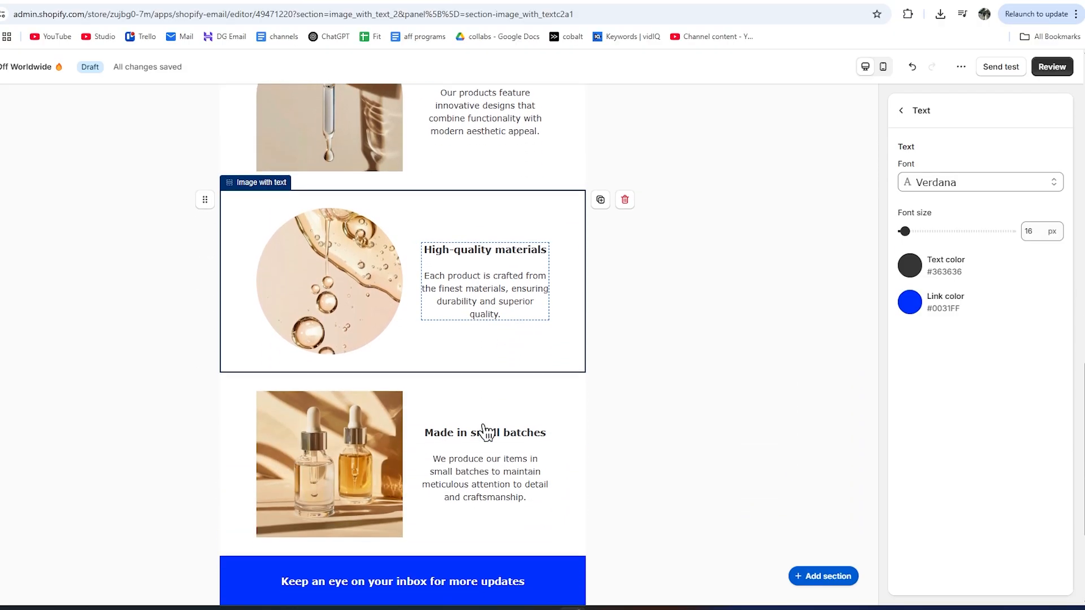
scroll(484, 418, "up", 5)
left_click(482, 374)
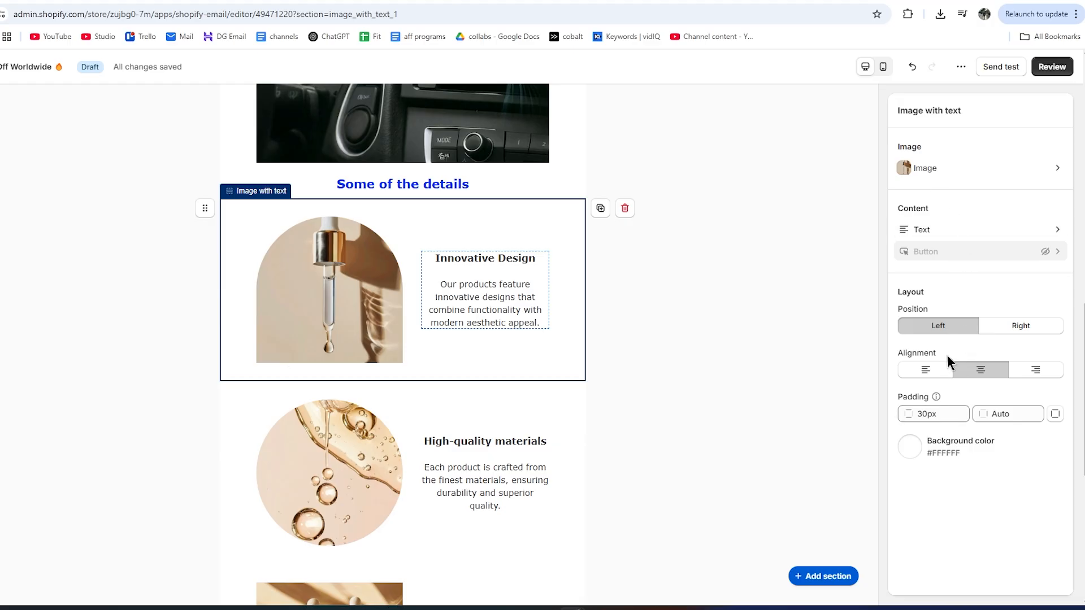
scroll(531, 347, "up", 11)
left_click(486, 333)
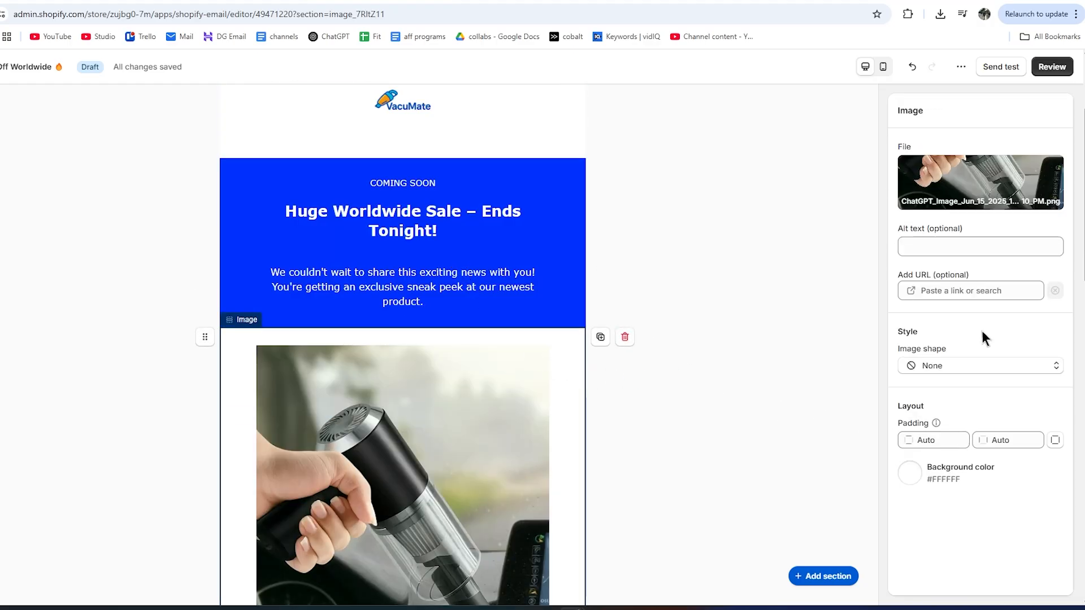
scroll(439, 433, "down", 5)
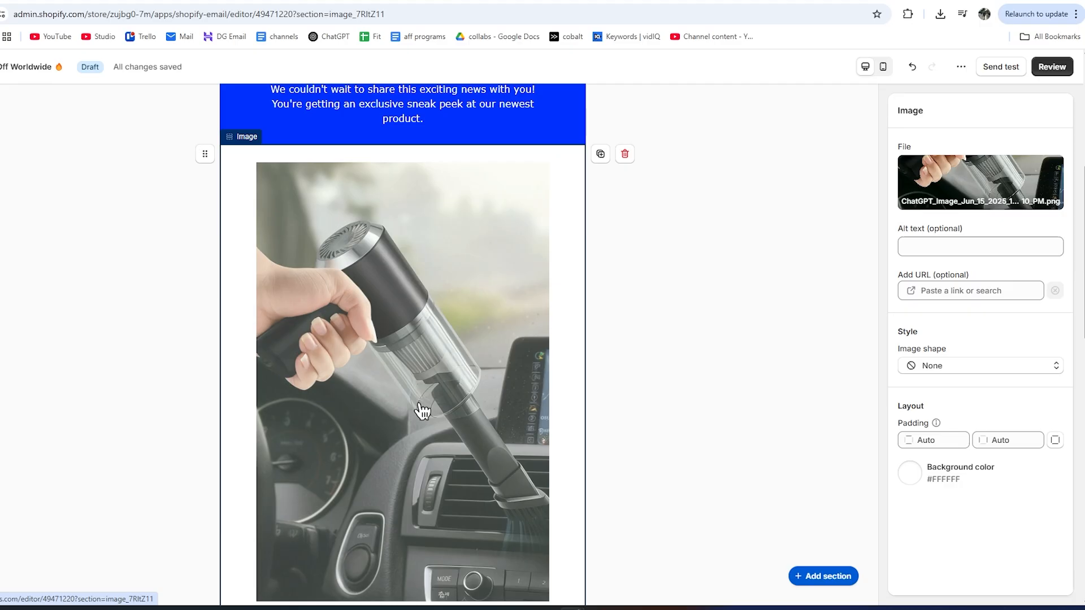
scroll(421, 389, "down", 1)
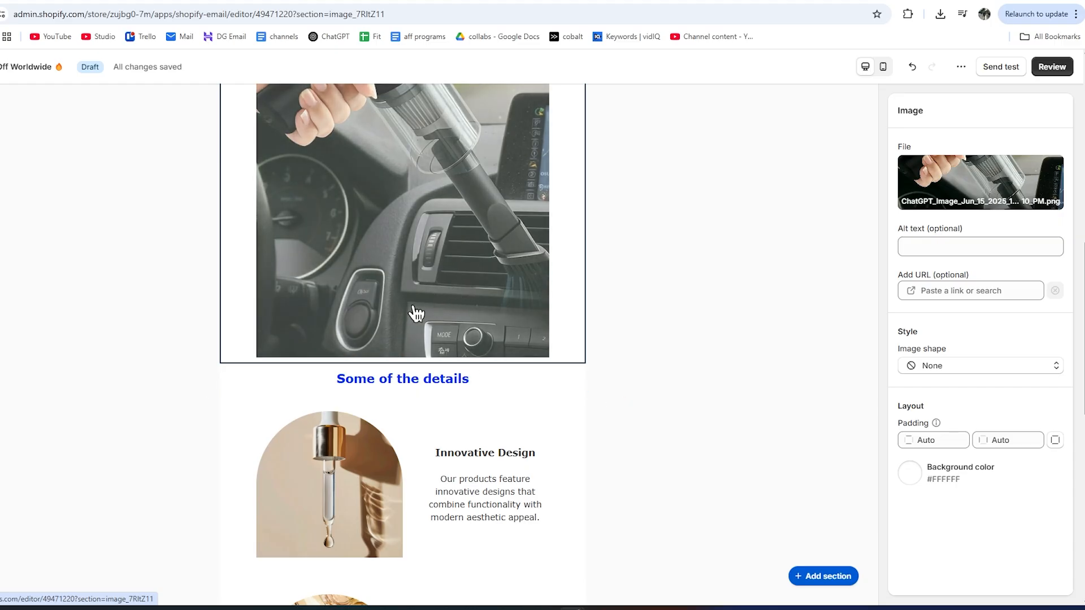
scroll(412, 310, "down", 1)
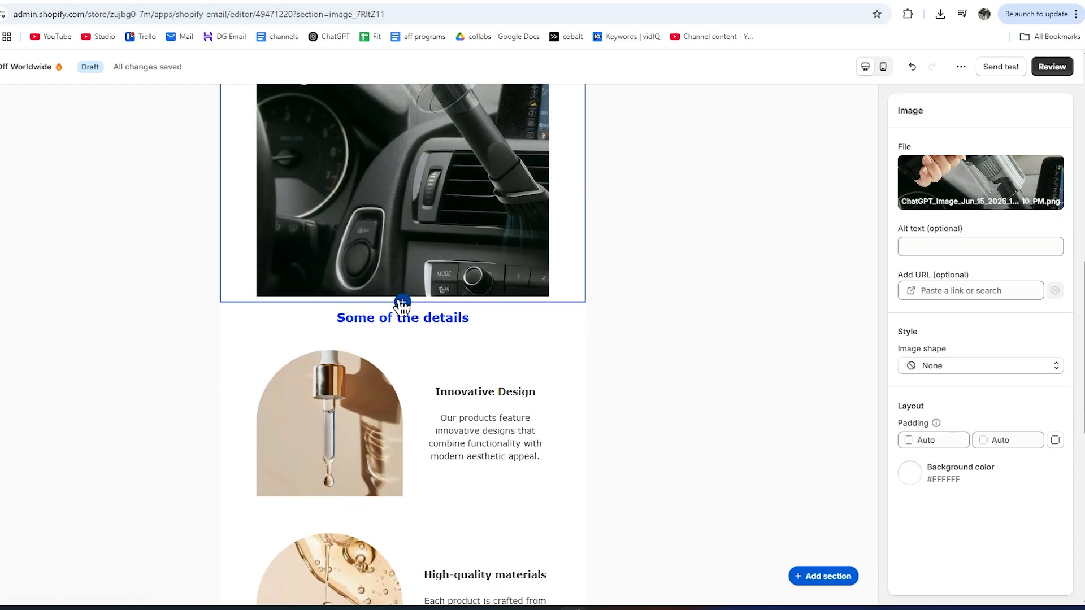
Add a product section below the image with the Vacumate™ – Portable Car Vacuum Cleaner.
left_click(400, 301)
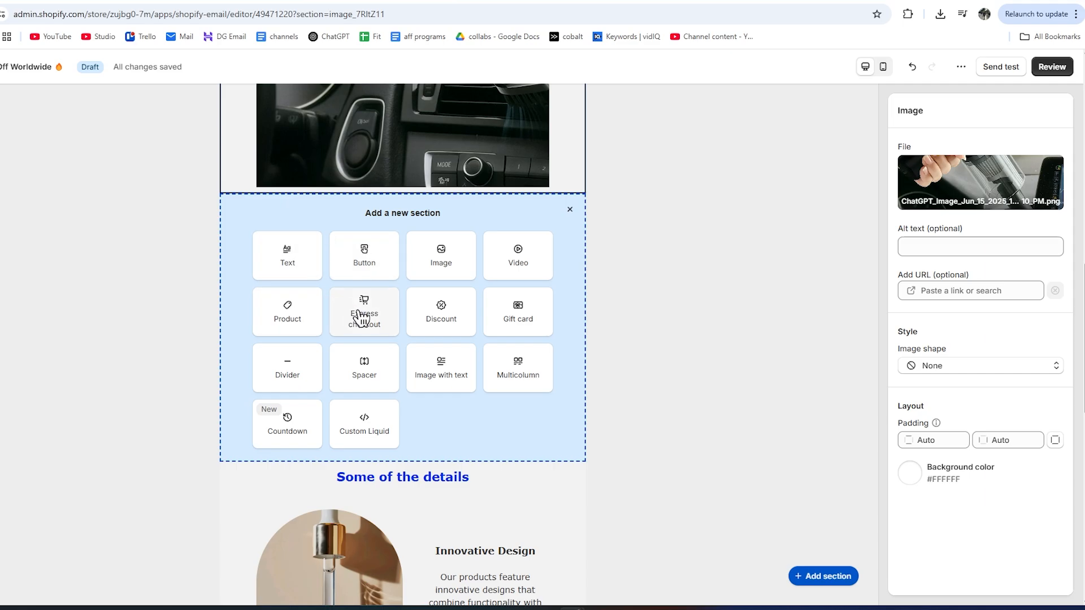
left_click(288, 316)
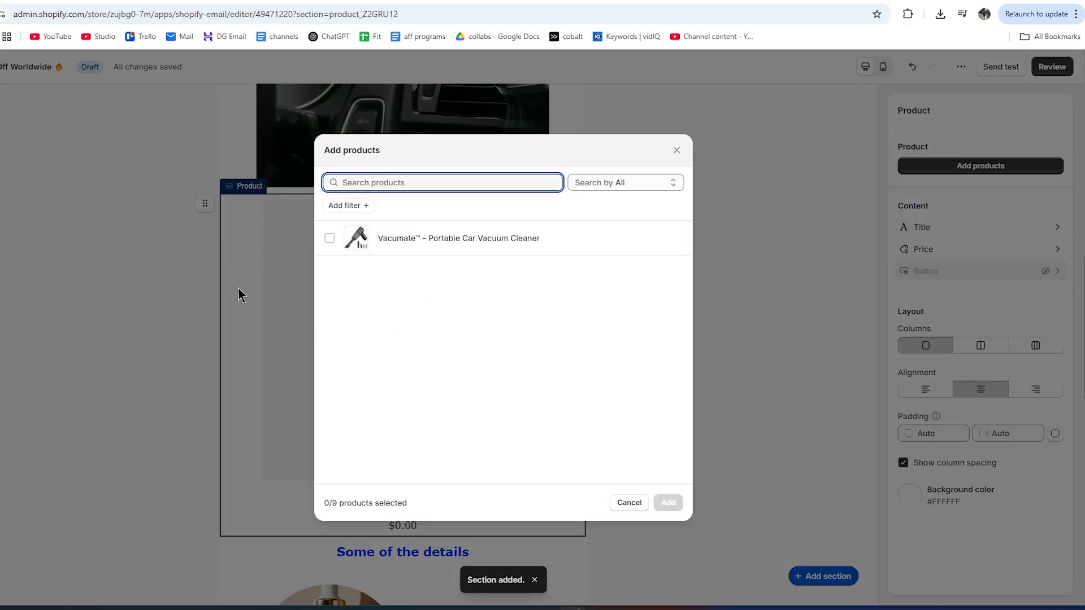
left_click(329, 238)
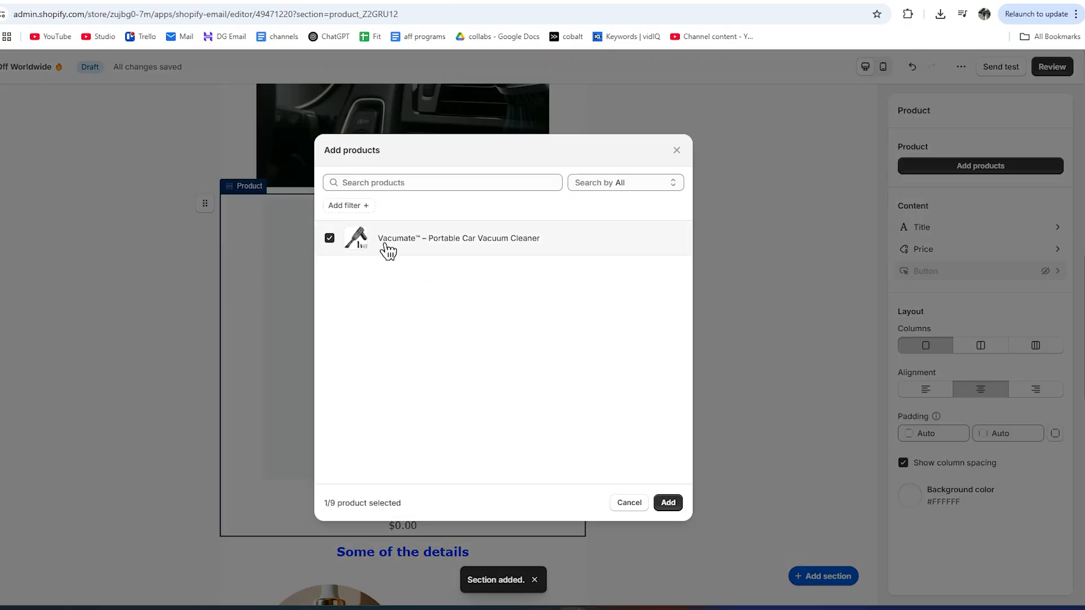
left_click(669, 503)
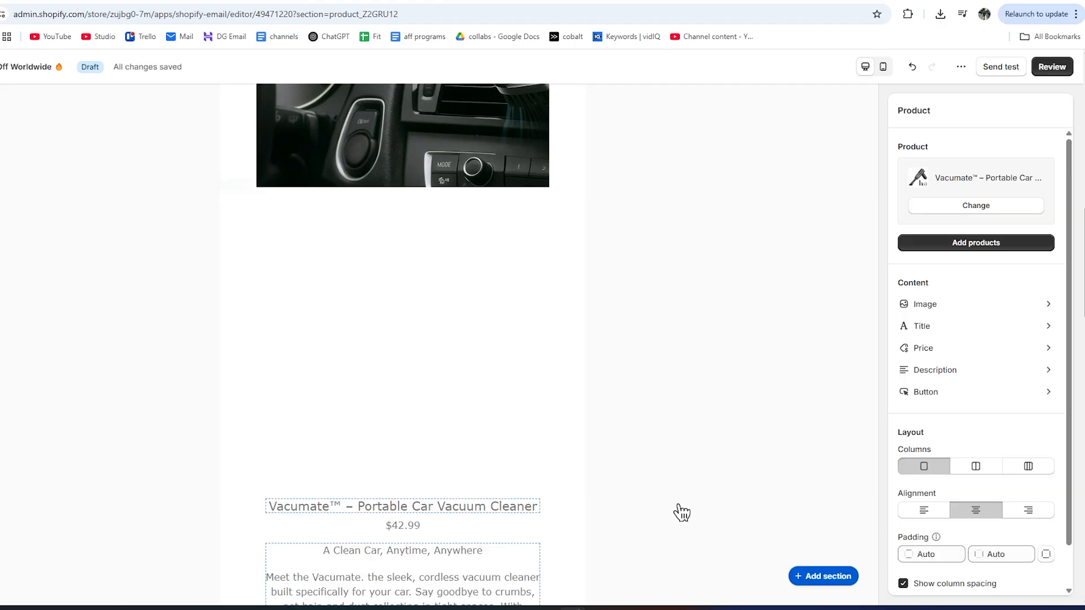
Delete the Innovative Design and High-quality materials sections from the email.
scroll(471, 355, "down", 2)
scroll(471, 356, "down", 6)
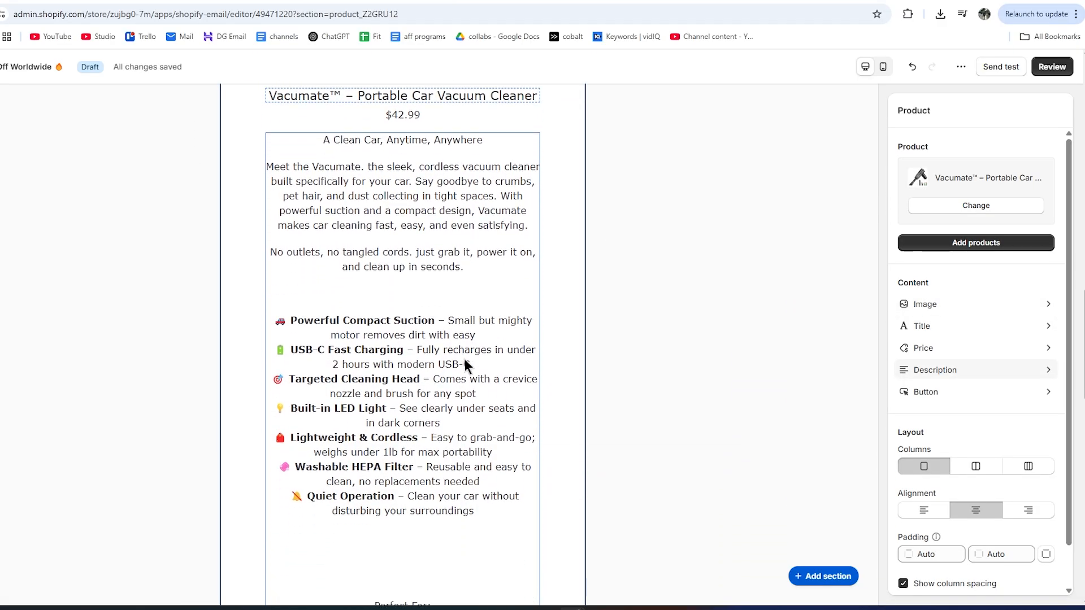
scroll(438, 321, "up", 1)
scroll(437, 319, "down", 4)
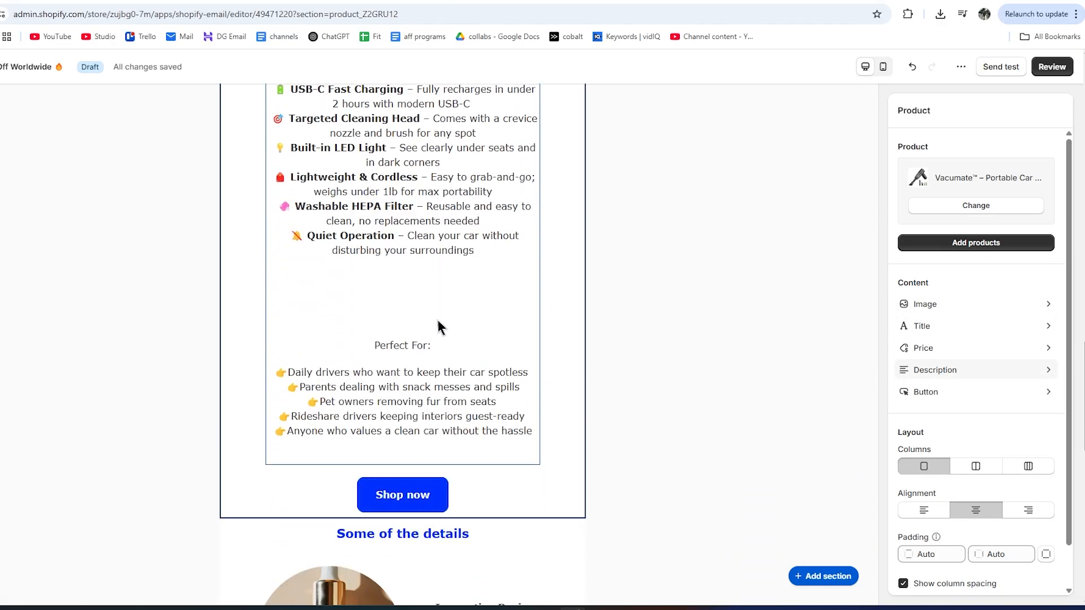
scroll(389, 490, "up", 3)
scroll(429, 452, "up", 12)
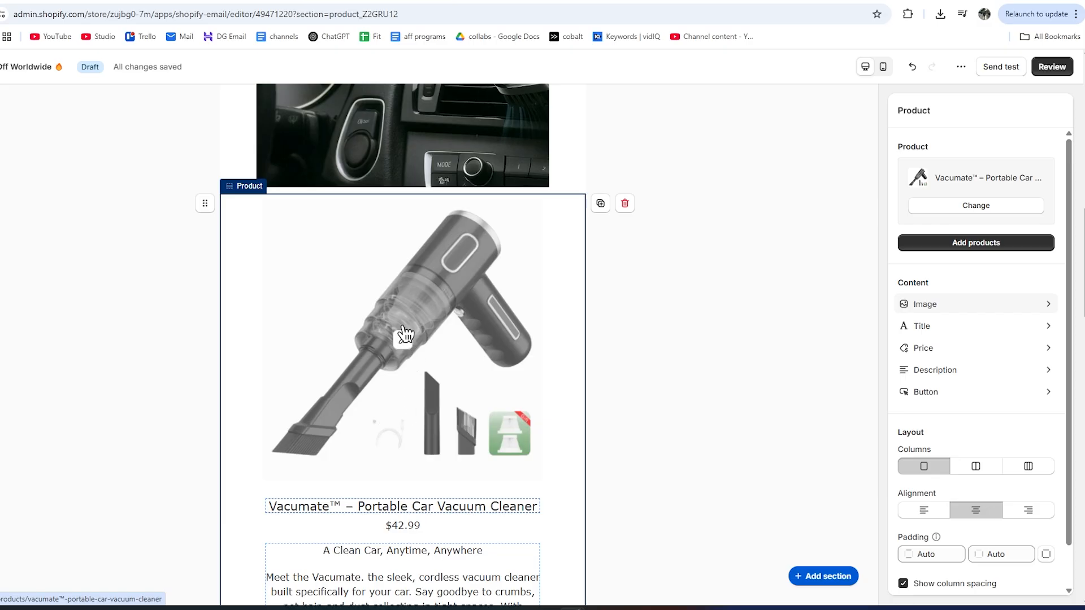
scroll(405, 334, "down", 17)
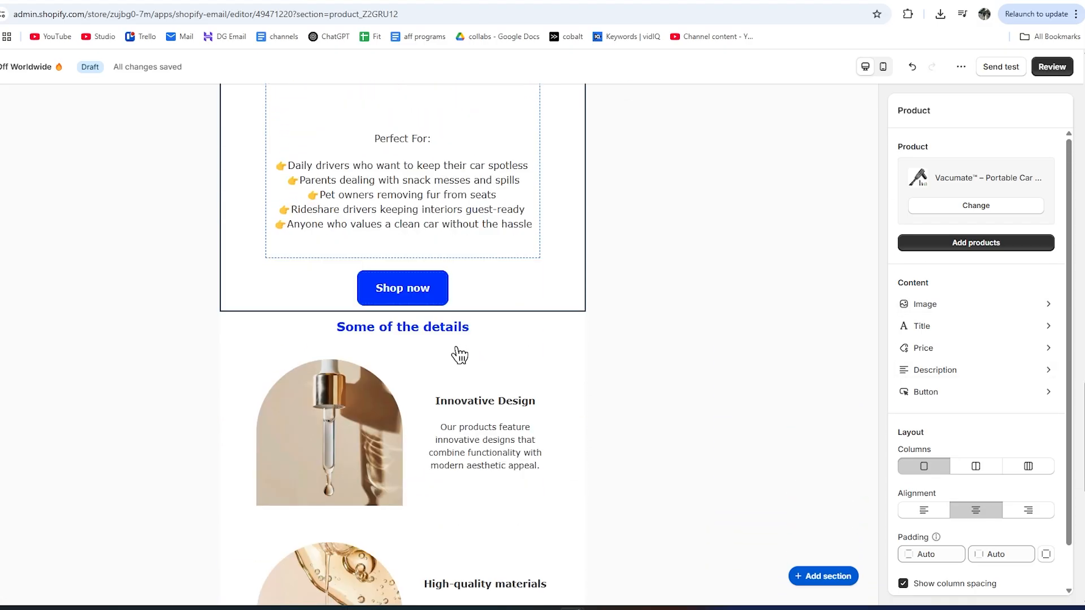
scroll(459, 355, "down", 1)
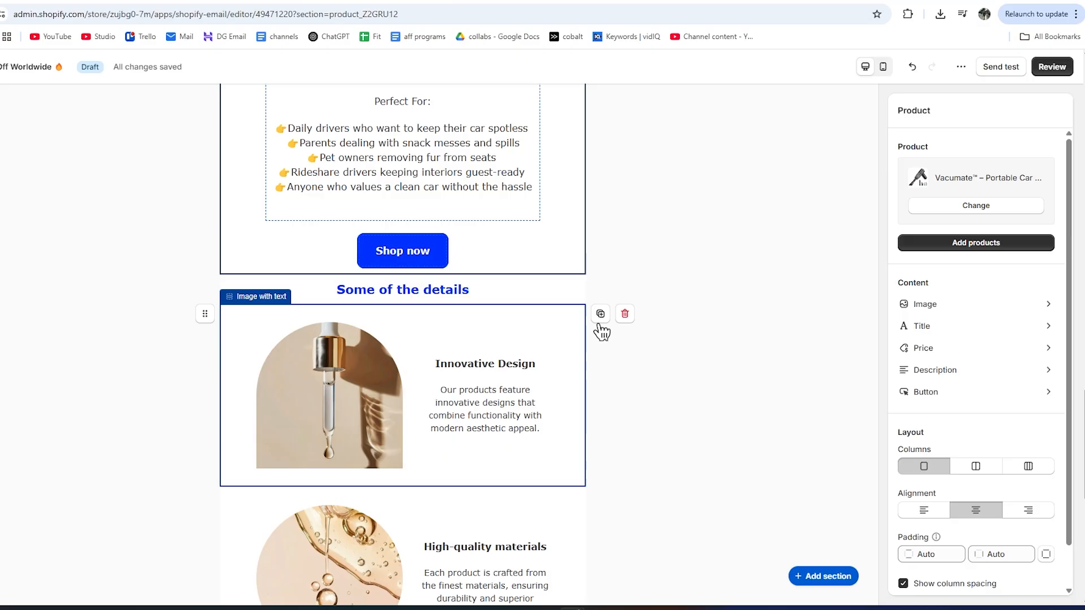
left_click(623, 320)
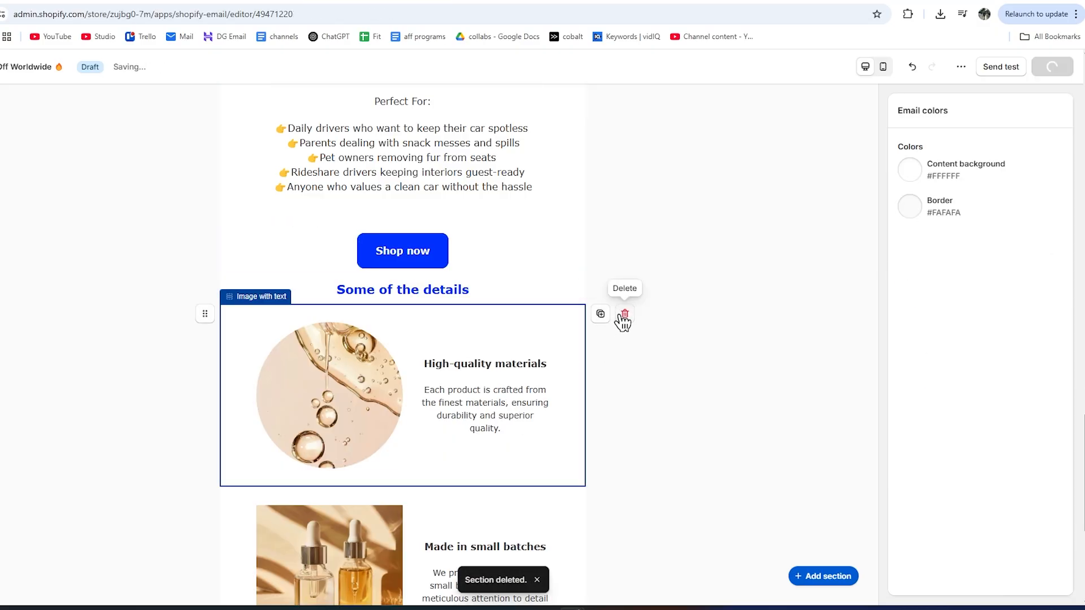
left_click(624, 320)
Delete the Made in small batches section and scroll back up to review the draft.
left_click(625, 319)
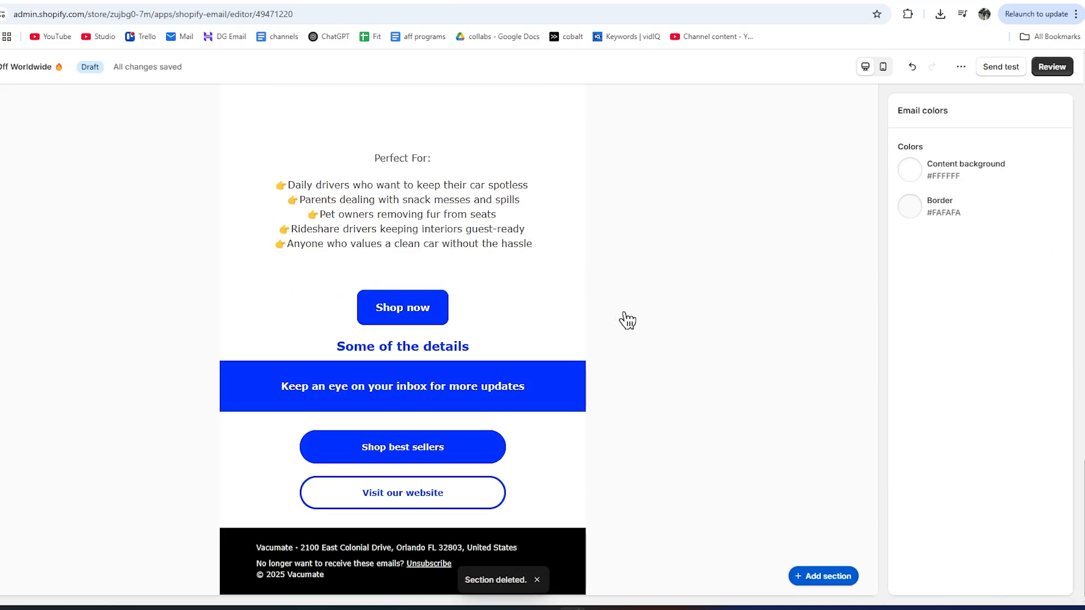
scroll(649, 342, "up", 1)
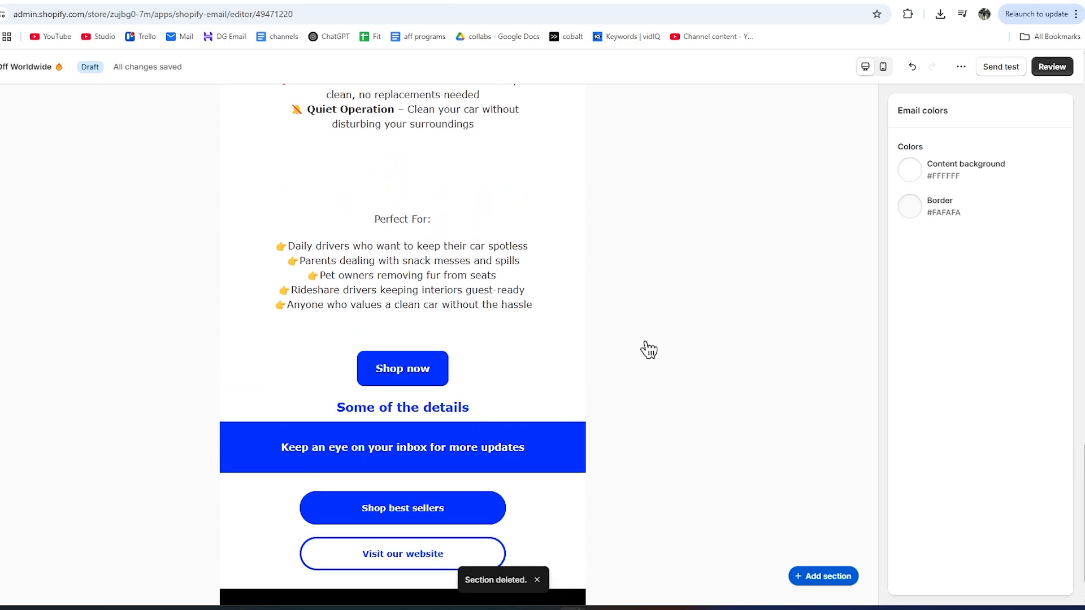
scroll(625, 354, "up", 1)
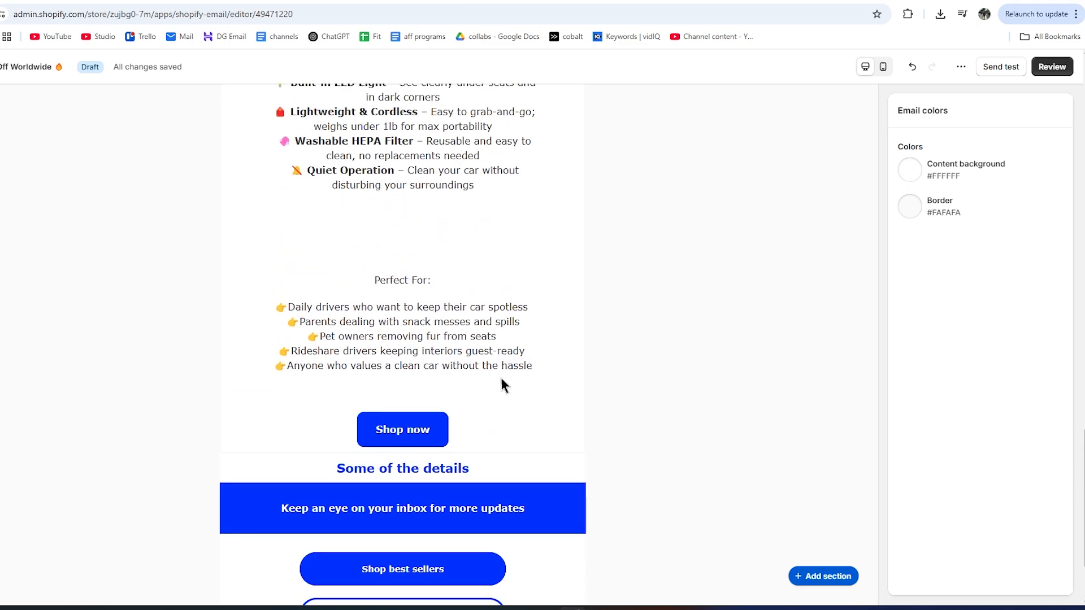
scroll(440, 320, "up", 2)
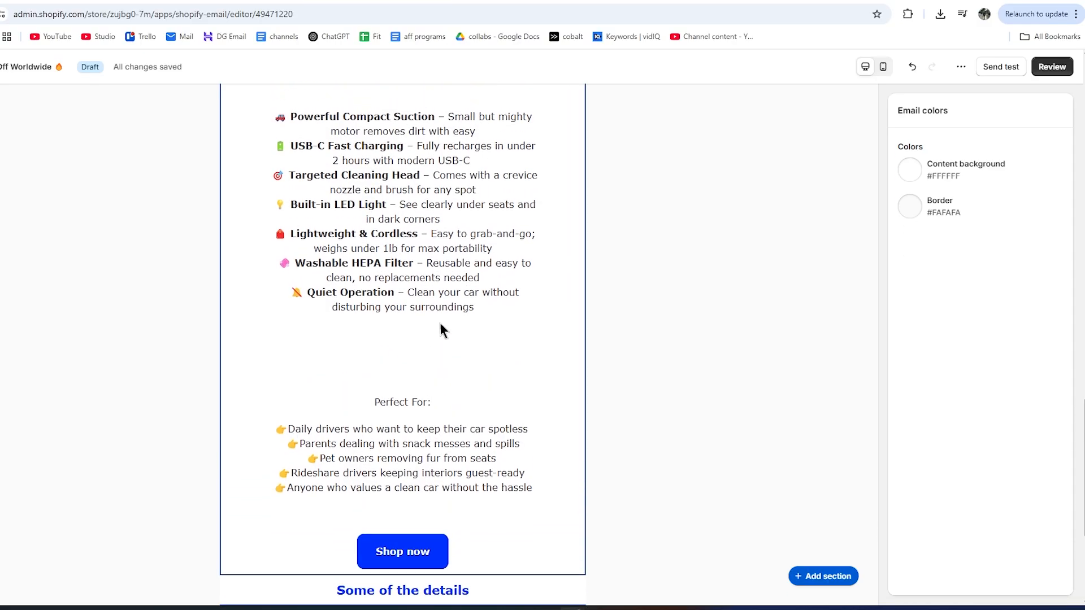
scroll(440, 322, "down", 2)
scroll(453, 309, "up", 12)
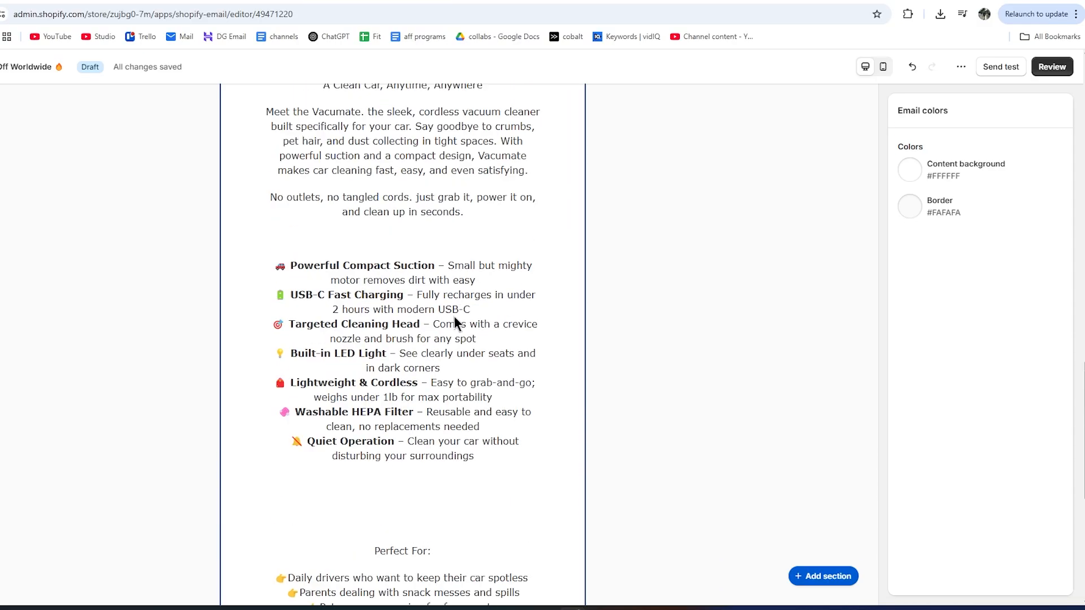
scroll(467, 342, "up", 6)
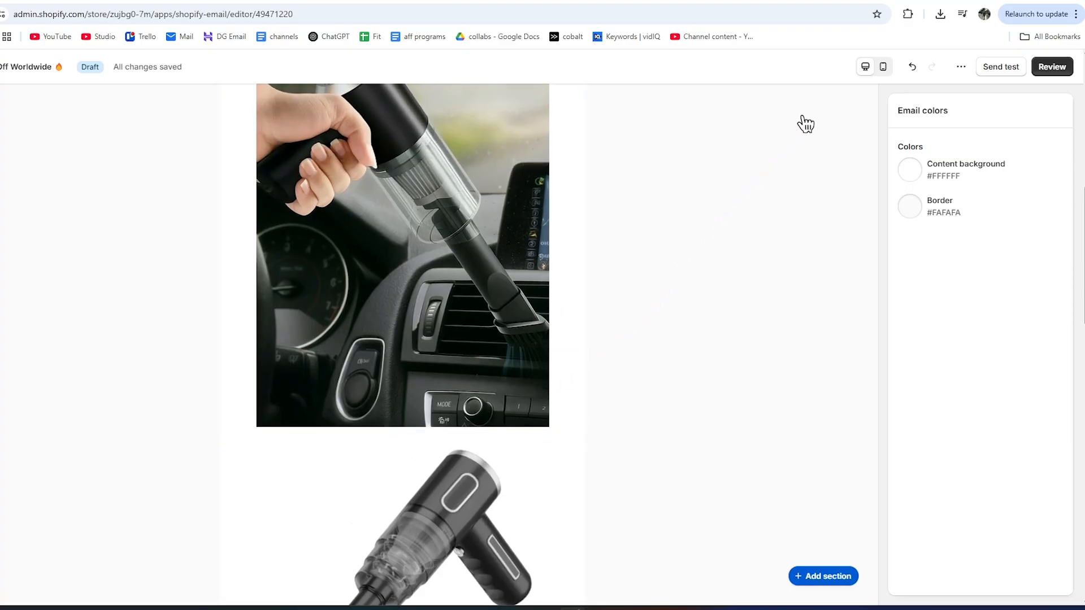
Switch to the mobile preview and scroll through the whole sale email.
left_click(884, 69)
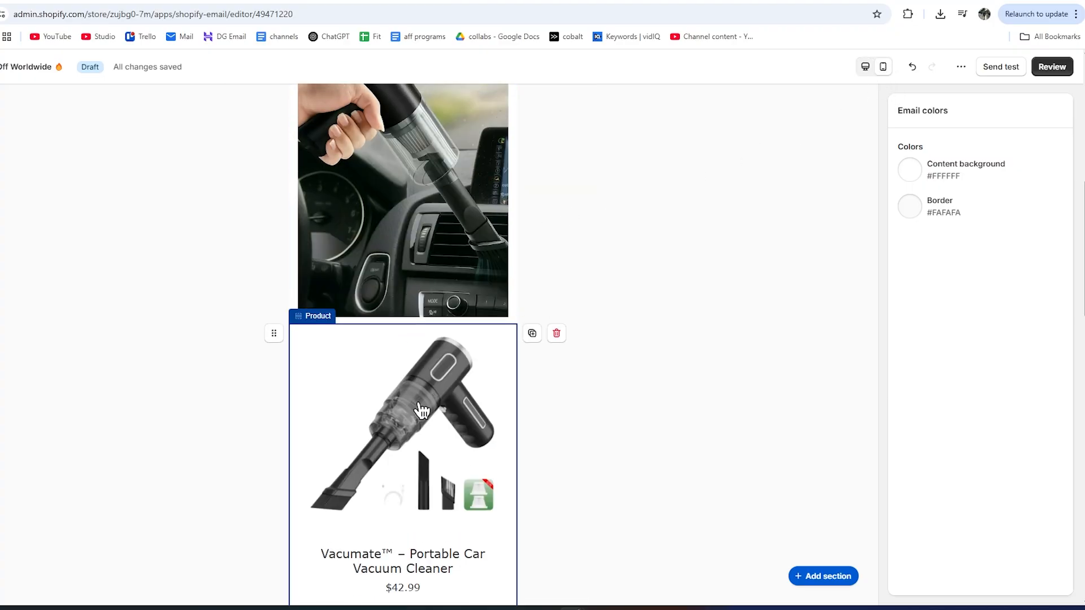
scroll(432, 441, "up", 5)
scroll(432, 441, "up", 3)
scroll(424, 431, "down", 10)
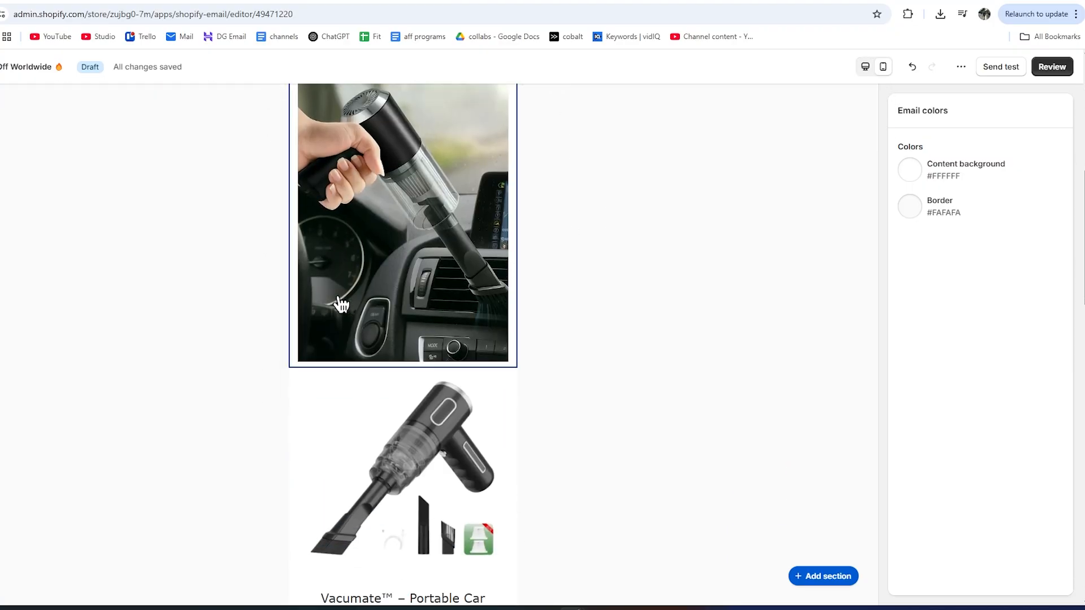
scroll(341, 305, "down", 10)
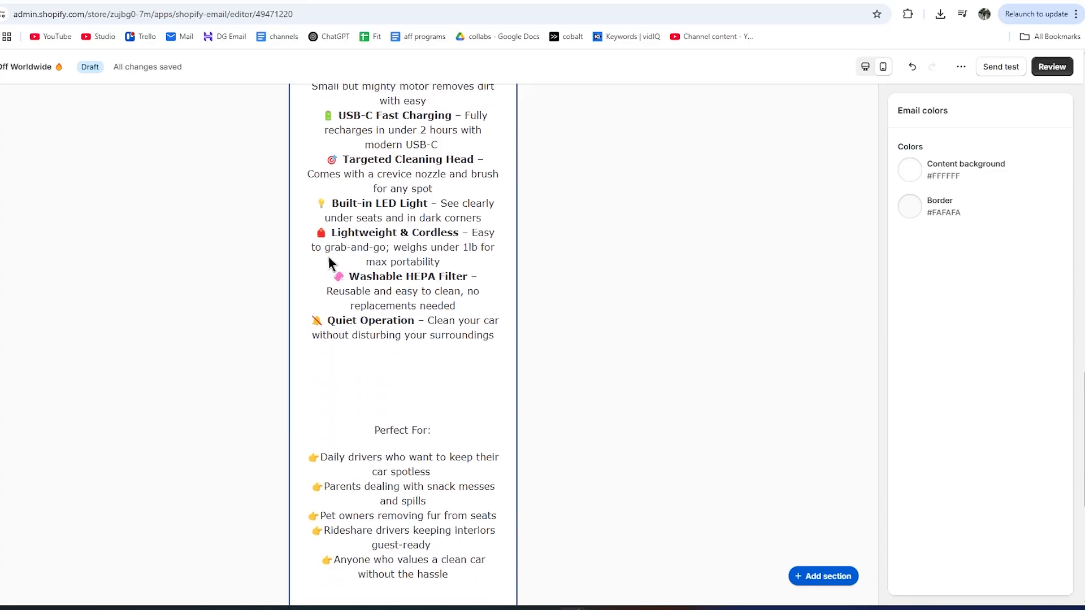
scroll(328, 258, "down", 5)
scroll(443, 363, "up", 2)
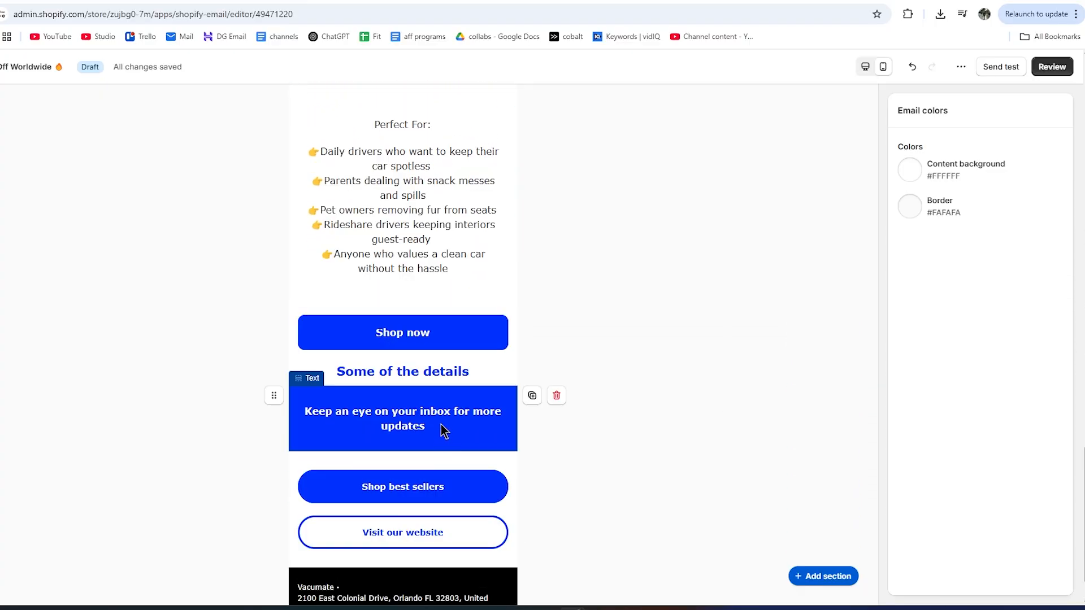
scroll(441, 414, "up", 10)
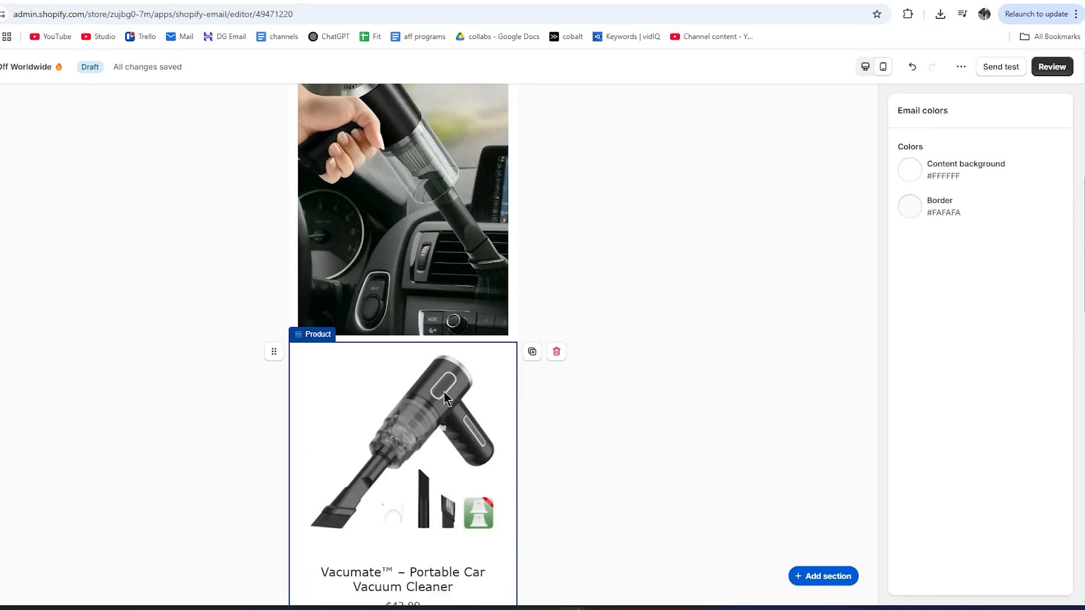
scroll(443, 391, "up", 3)
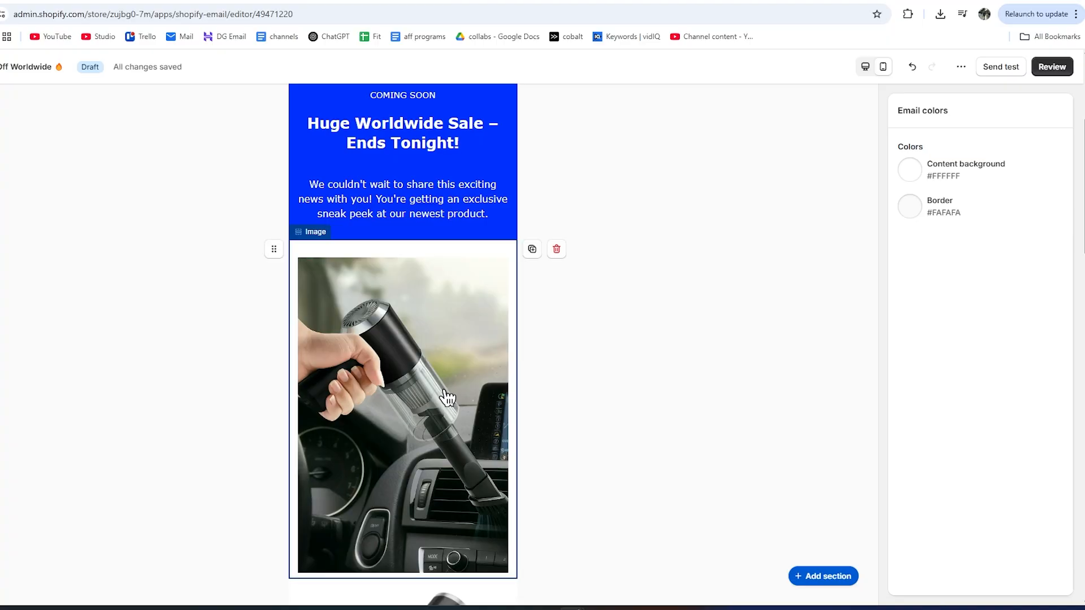
scroll(356, 341, "down", 2)
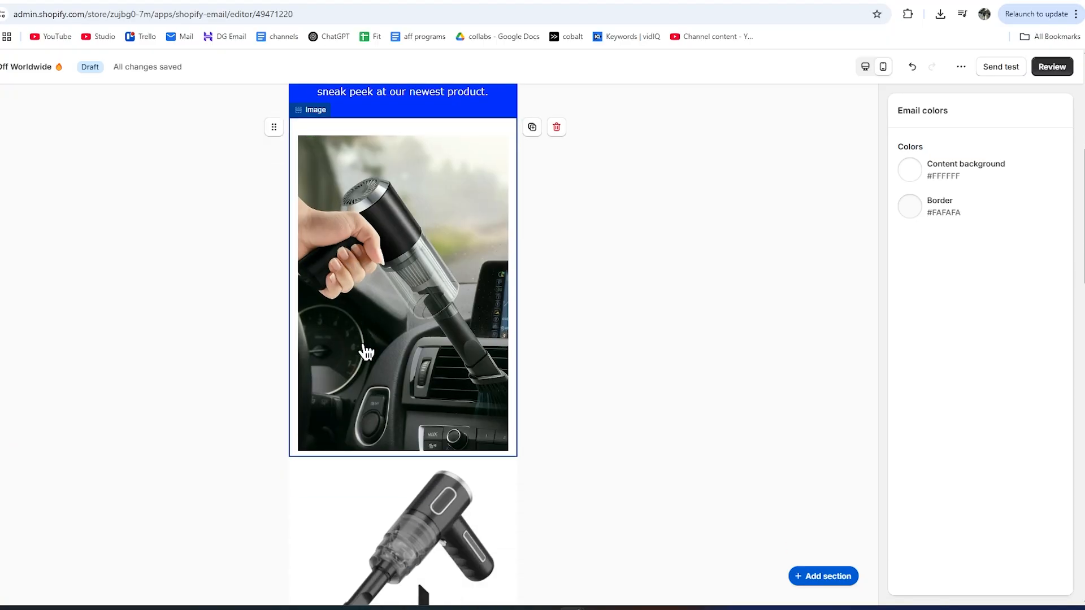
scroll(366, 352, "down", 12)
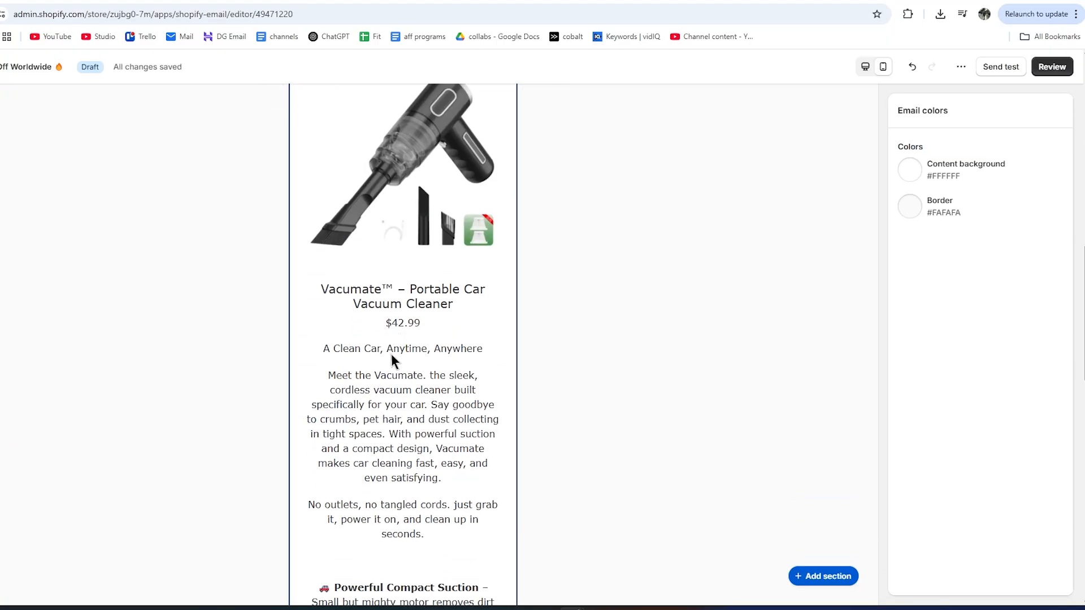
scroll(387, 353, "down", 3)
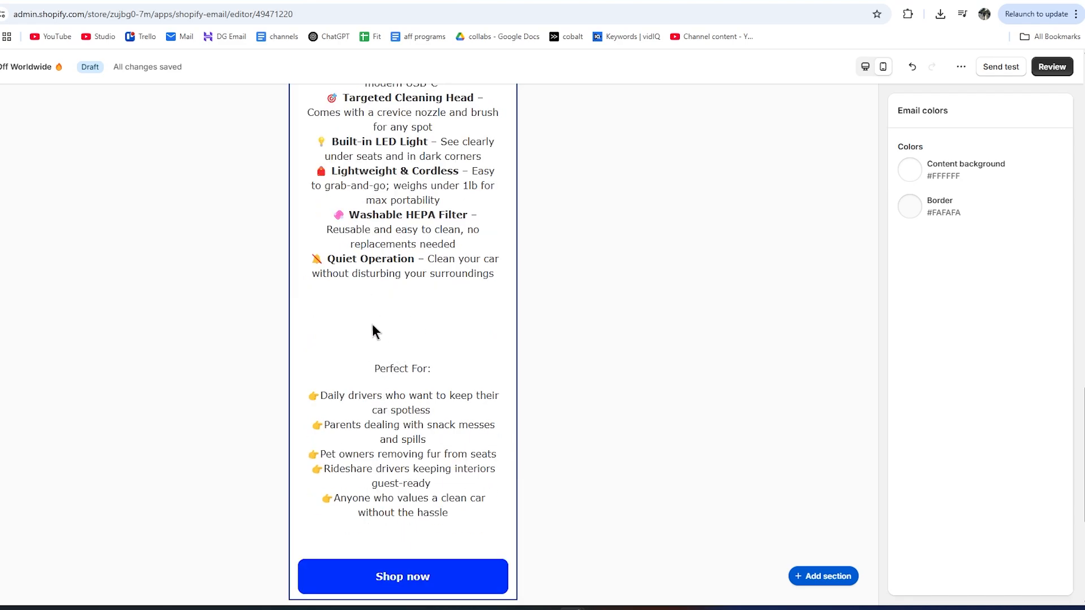
scroll(399, 304, "down", 2)
scroll(399, 297, "up", 9)
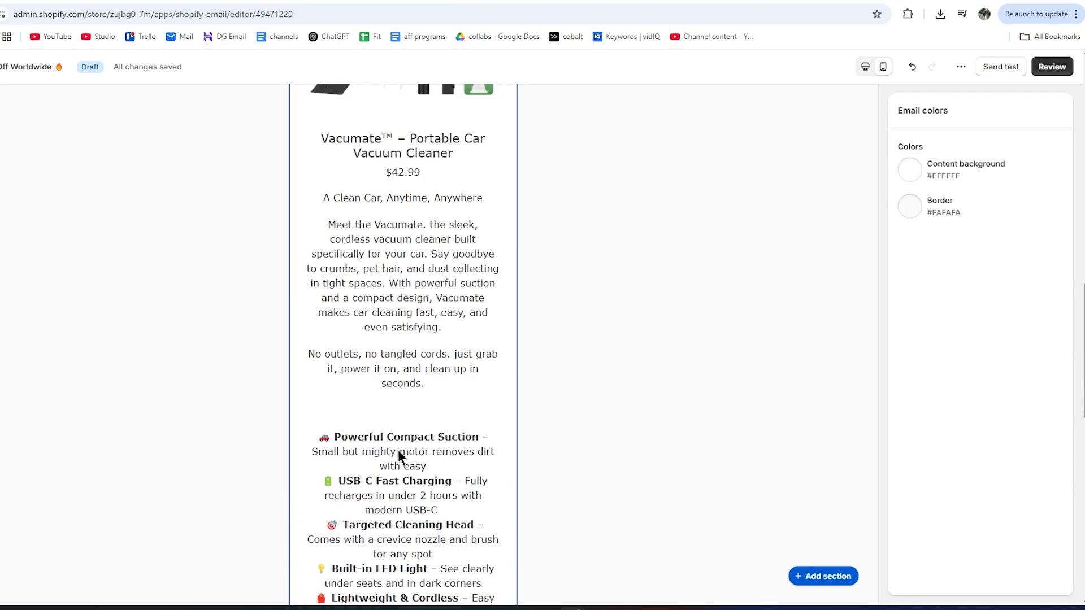
scroll(398, 452, "up", 7)
scroll(390, 423, "down", 3)
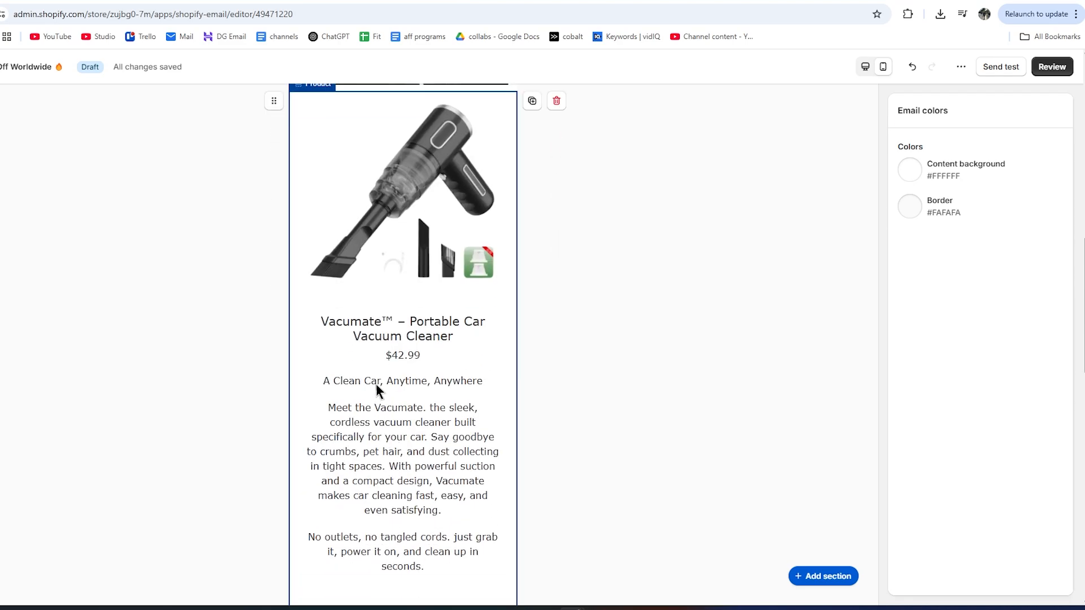
Bold the Vacumate™ product block title and raise its font size from 20 to 33 px.
left_click(389, 351)
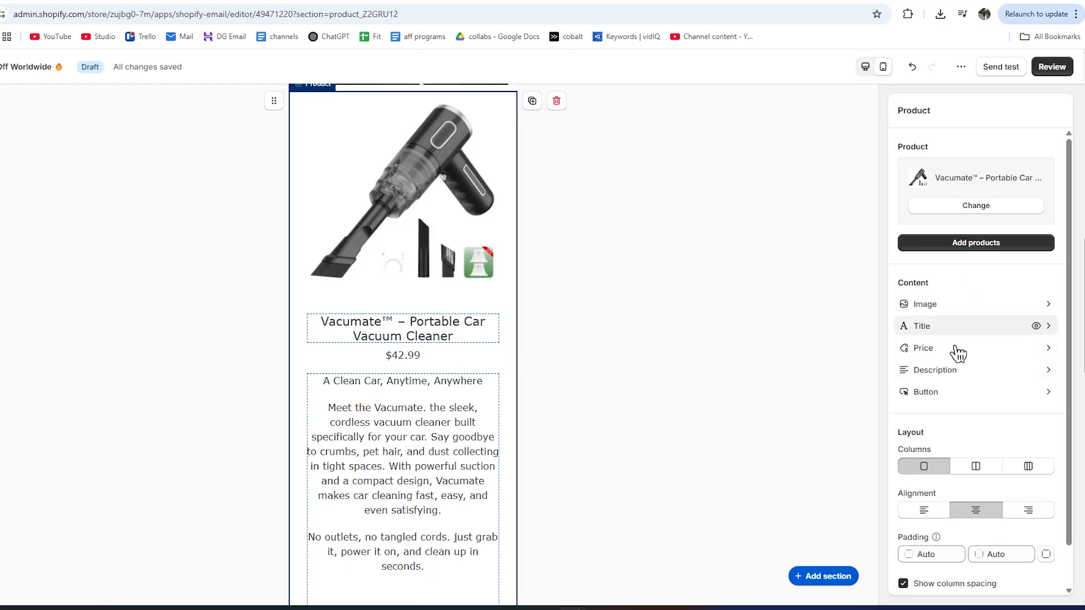
double_click(351, 321)
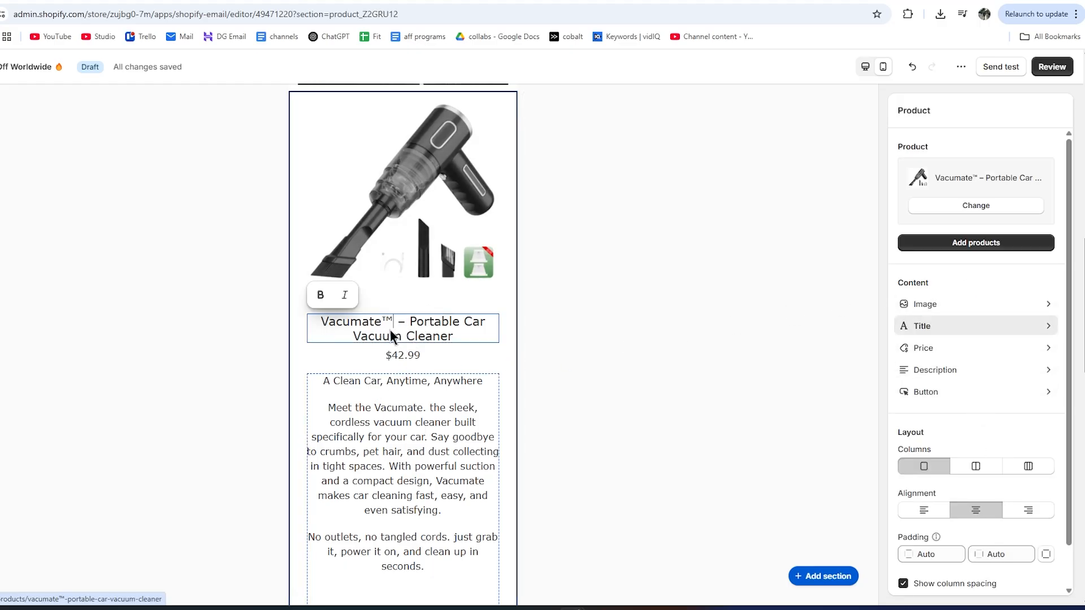
triple_click(351, 320)
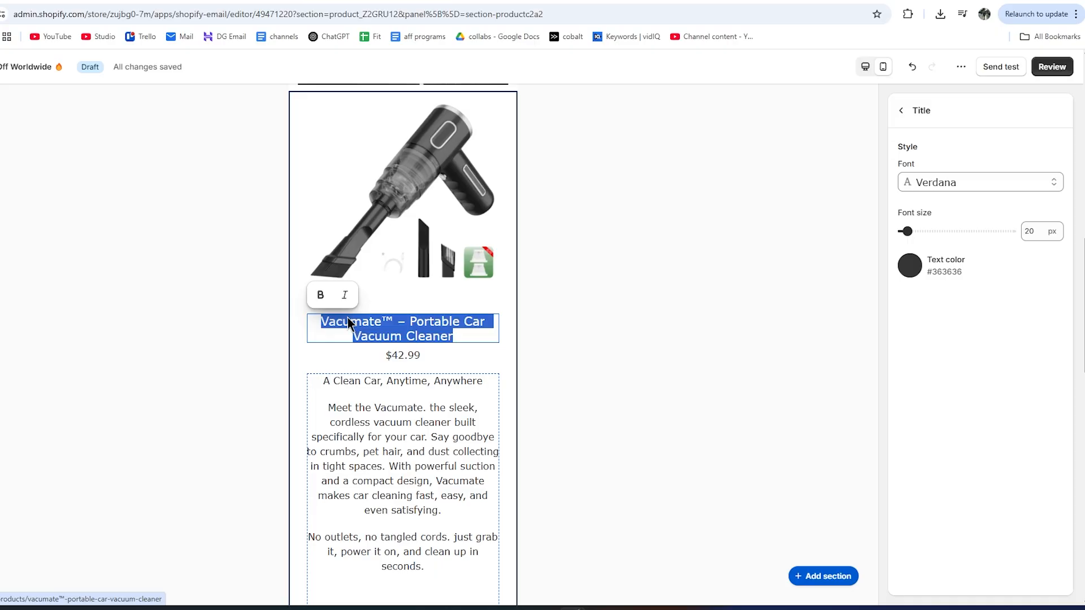
left_click(320, 294)
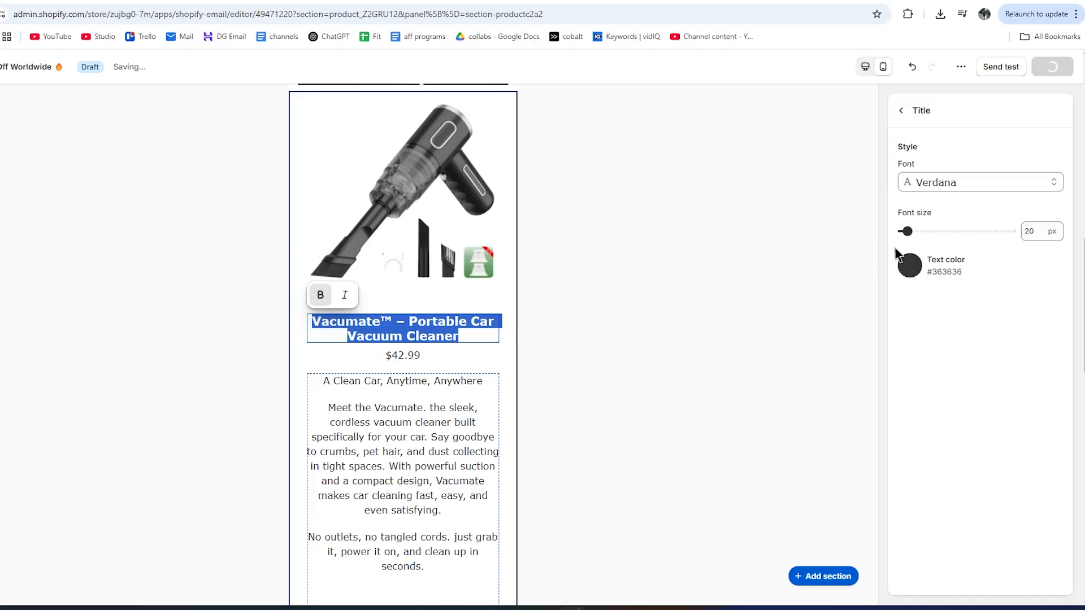
left_click_drag(907, 231, 915, 232)
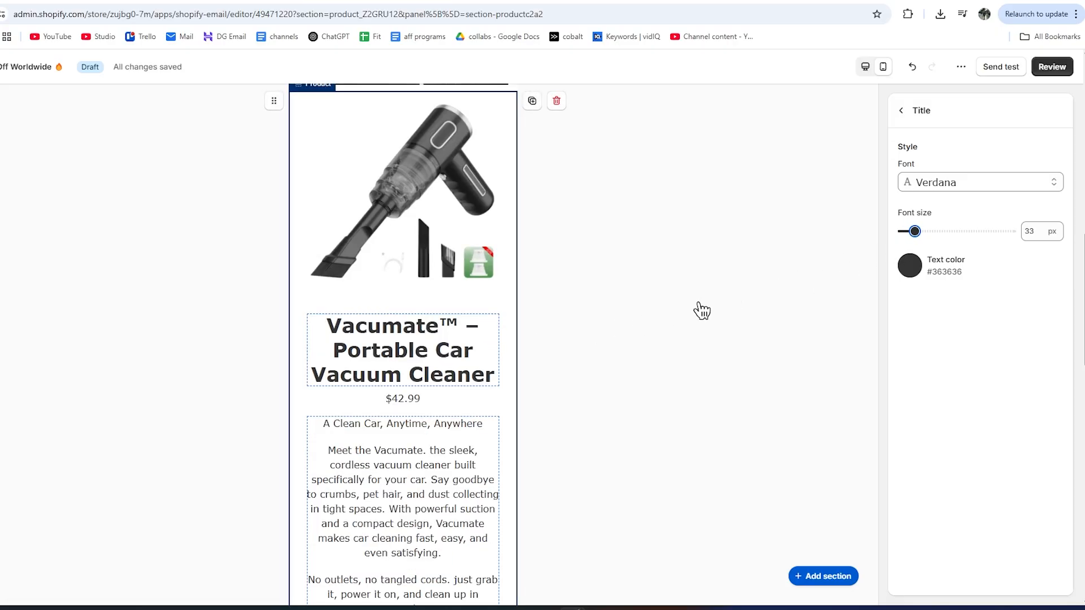
scroll(373, 413, "up", 2)
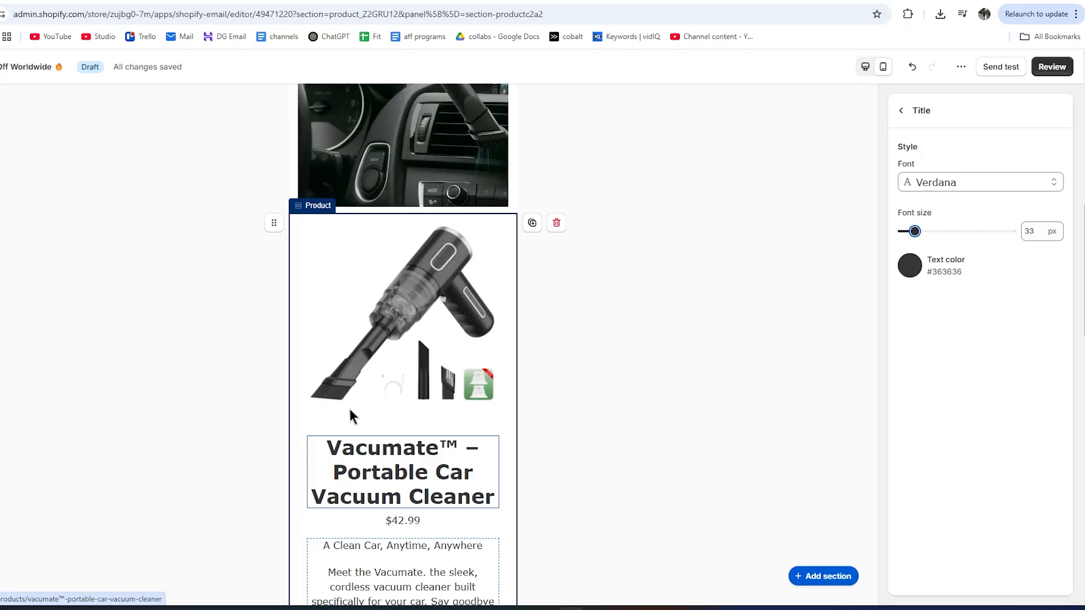
scroll(349, 409, "up", 2)
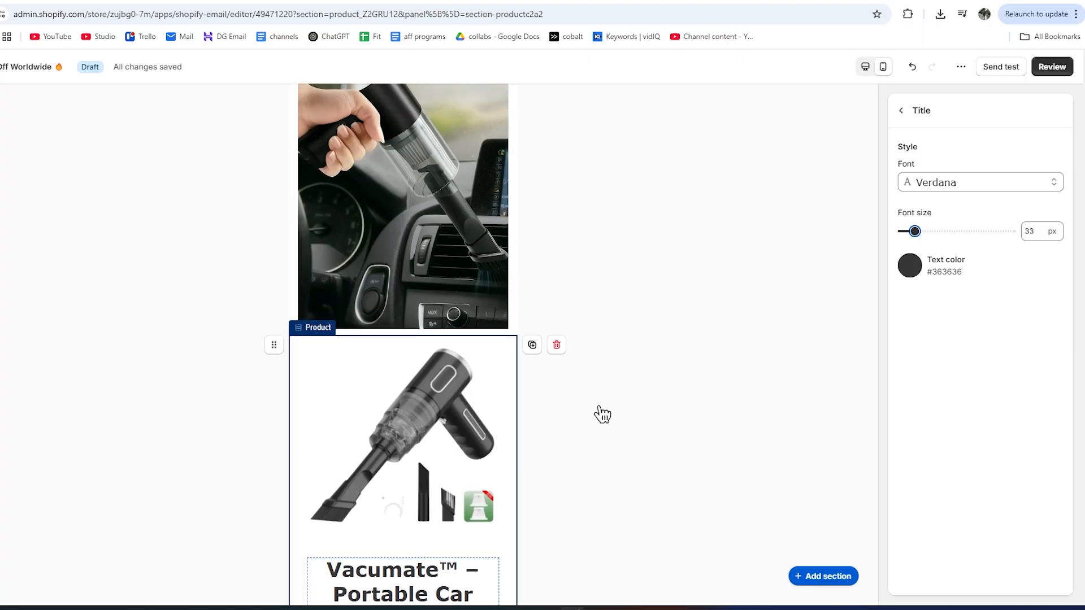
scroll(501, 453, "up", 7)
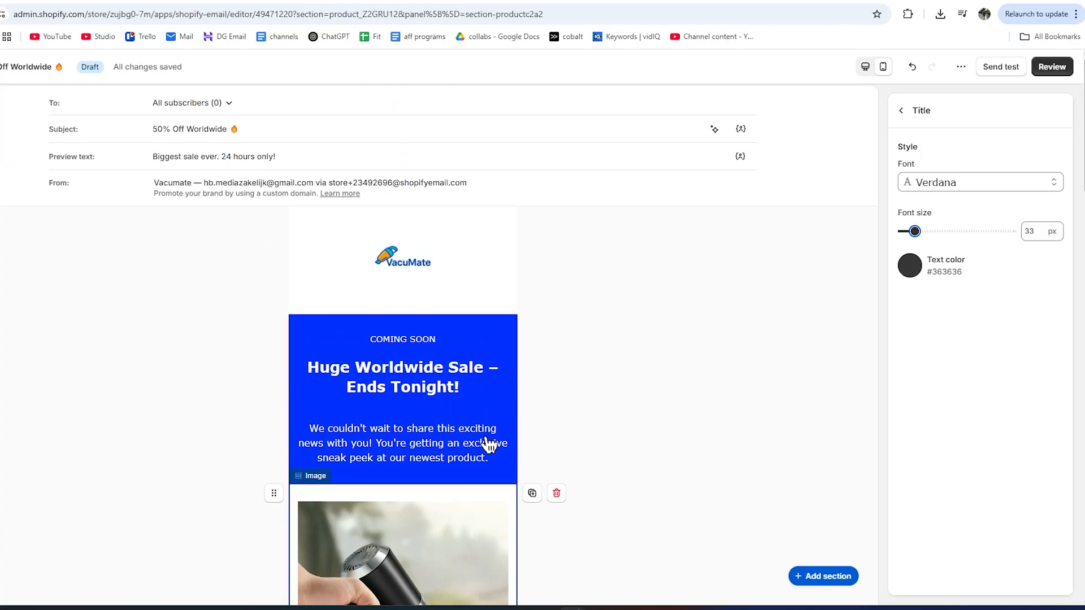
scroll(489, 444, "down", 3)
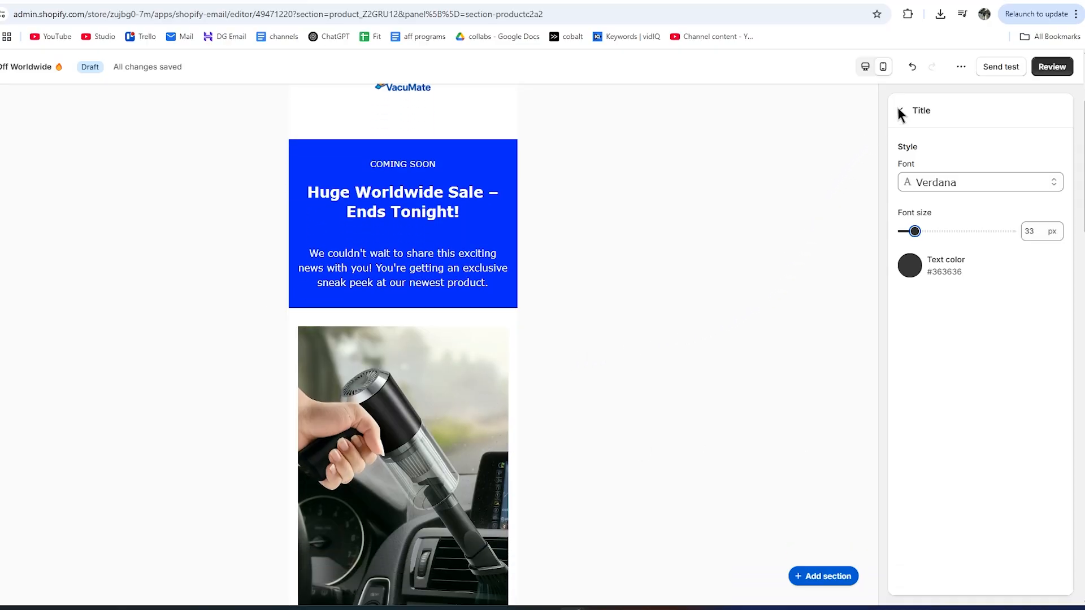
Send a test copy of the sale email to the store owner's listed address.
left_click(964, 69)
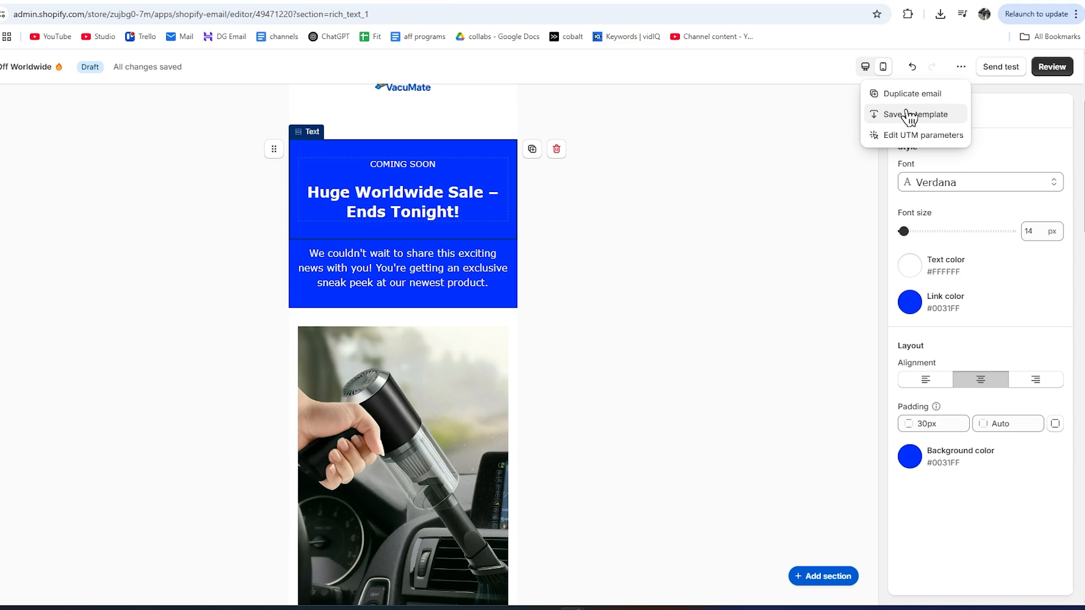
left_click(999, 68)
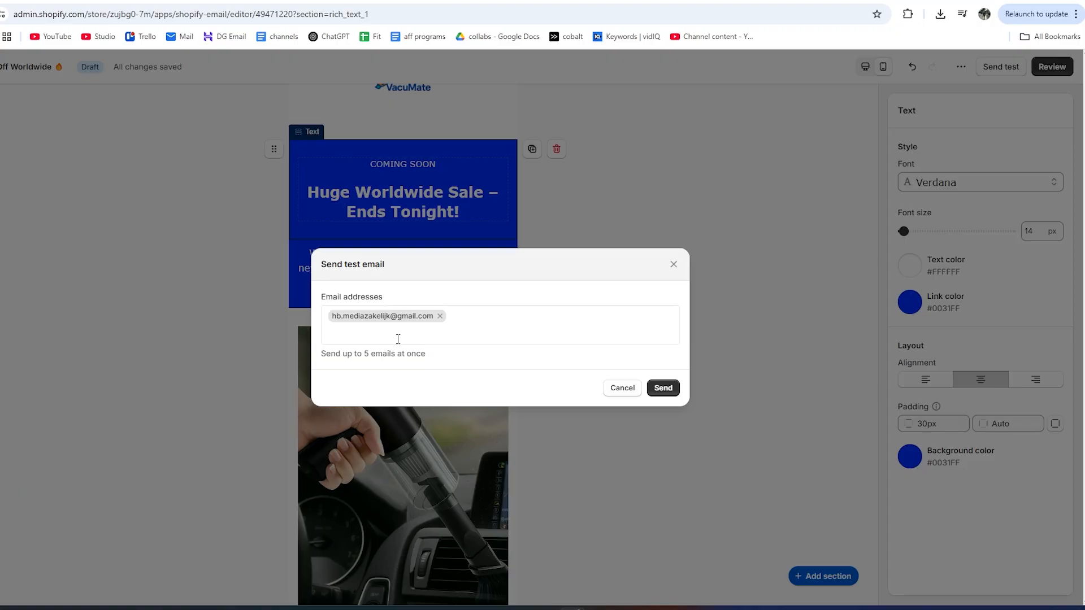
left_click(664, 387)
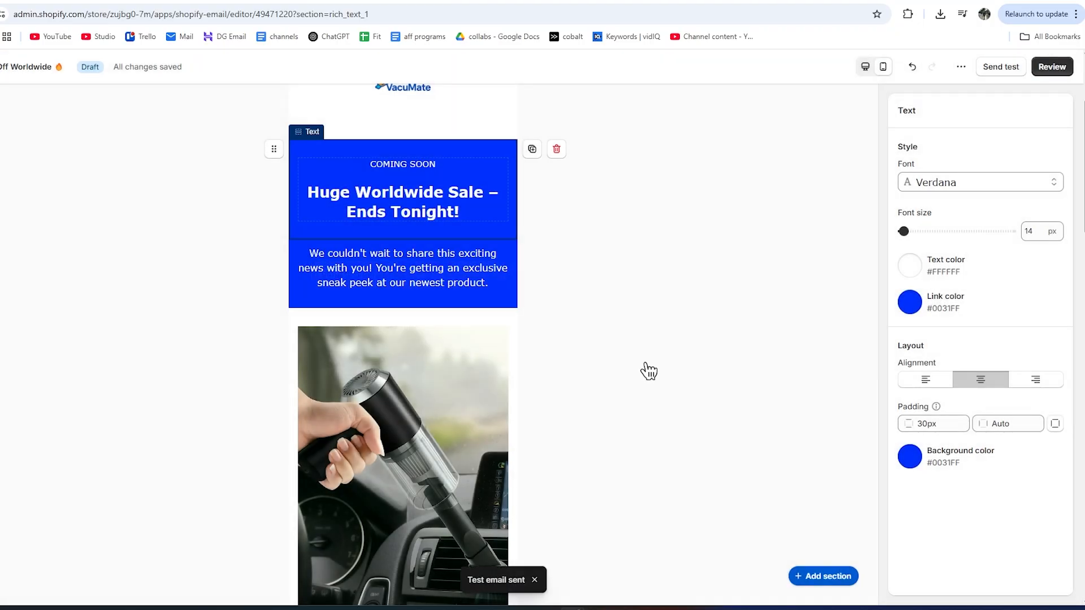
scroll(484, 324, "down", 3)
scroll(472, 317, "up", 3)
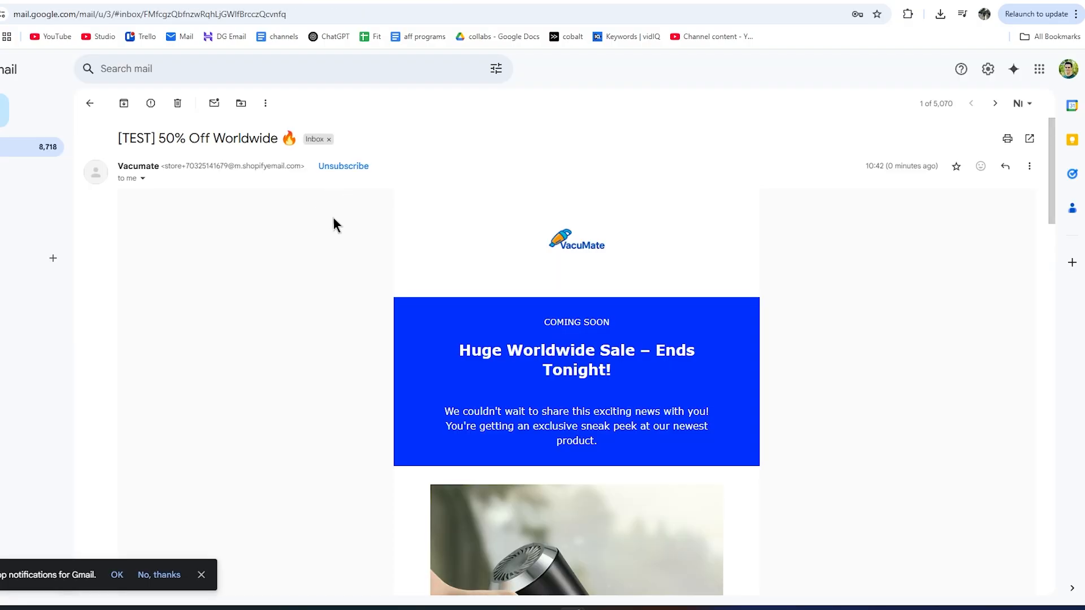
Scroll through the [TEST] 50% Off Worldwide email and follow its link to the vacumate.store product page.
scroll(495, 197, "down", 10)
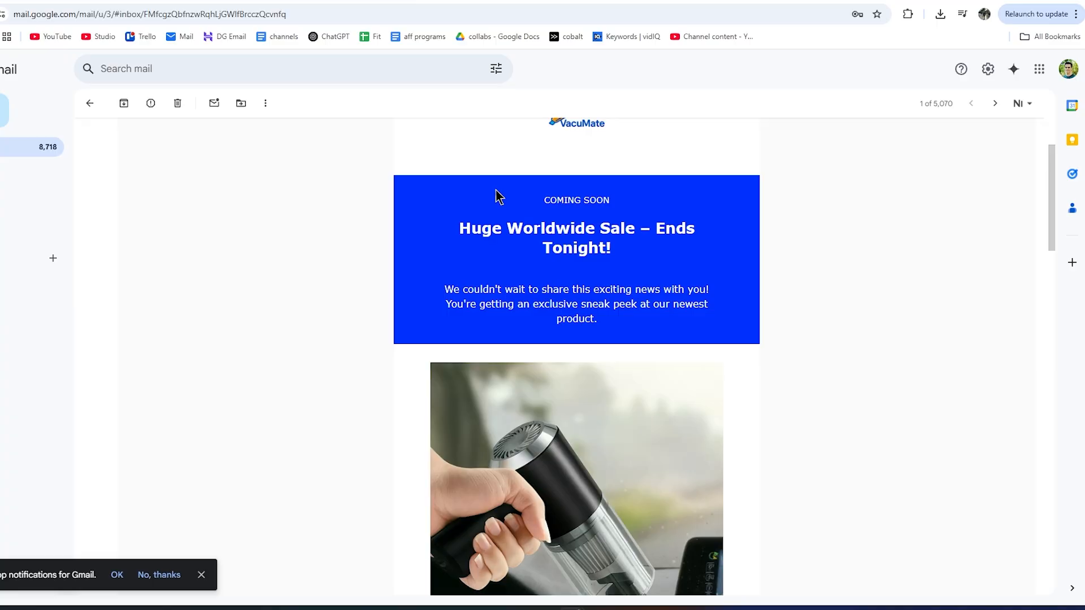
scroll(505, 212, "down", 10)
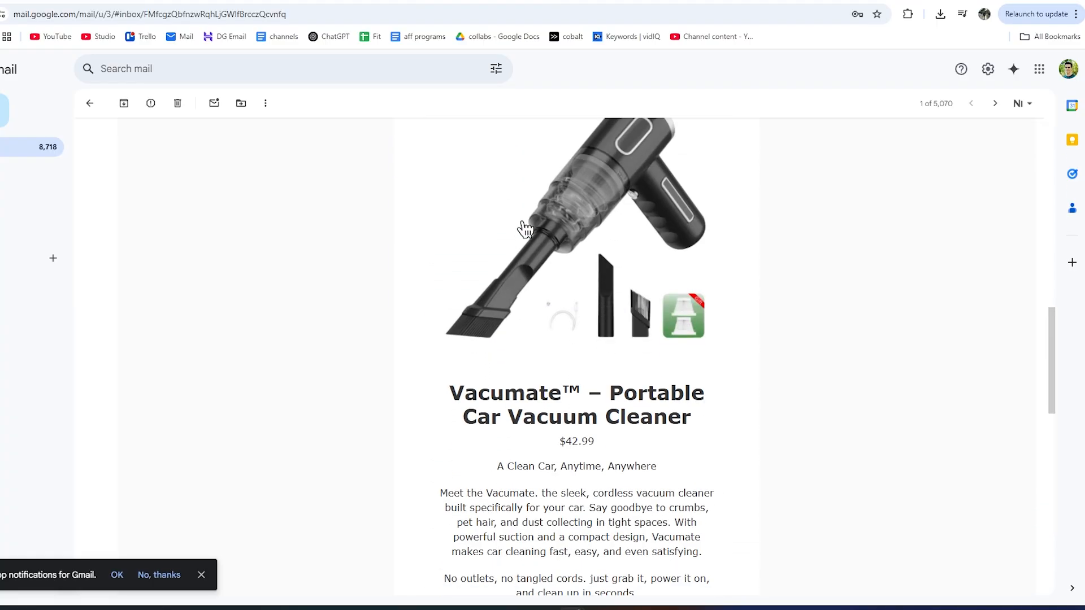
scroll(528, 237, "down", 4)
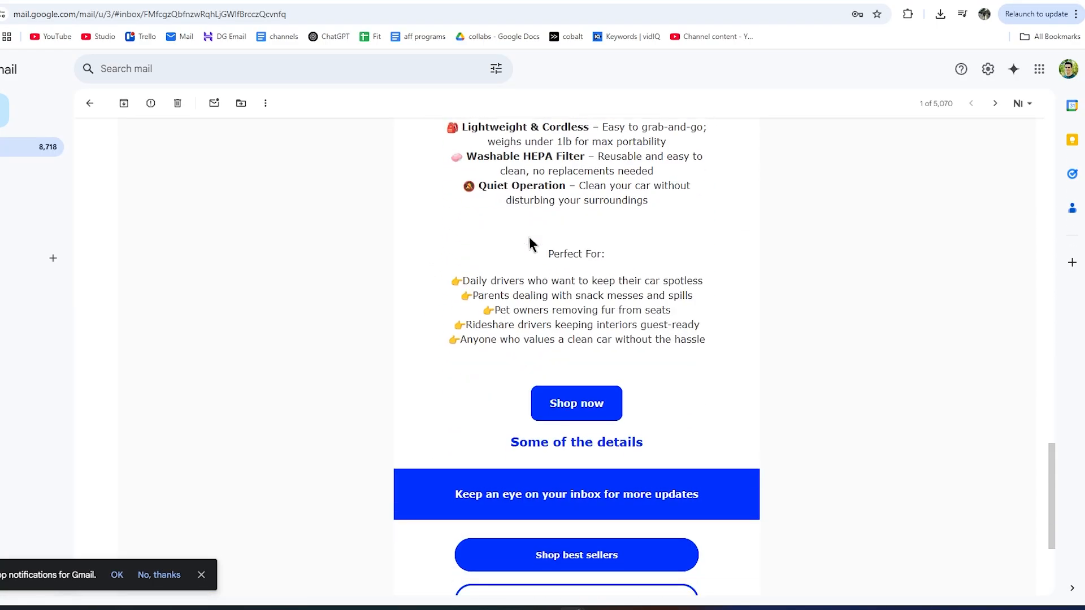
scroll(521, 405, "up", 12)
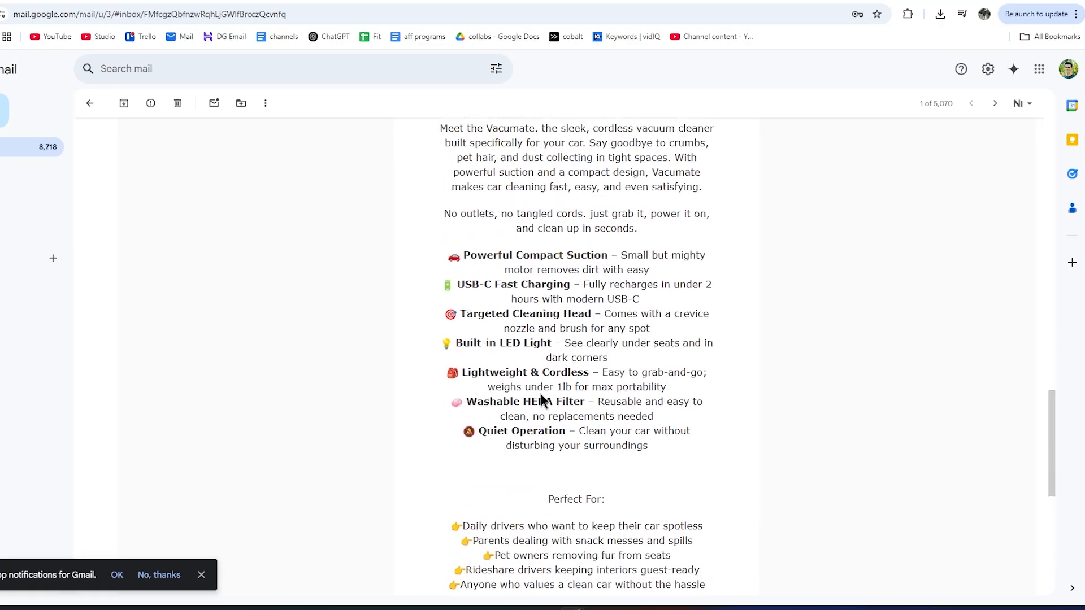
scroll(529, 296, "up", 10)
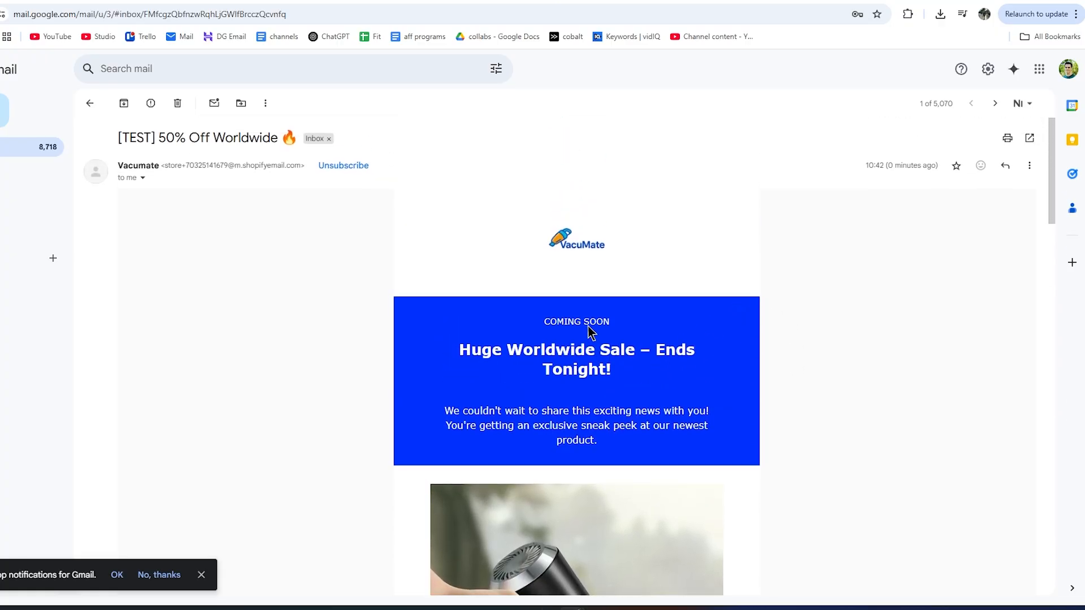
scroll(565, 328, "down", 10)
scroll(565, 313, "down", 12)
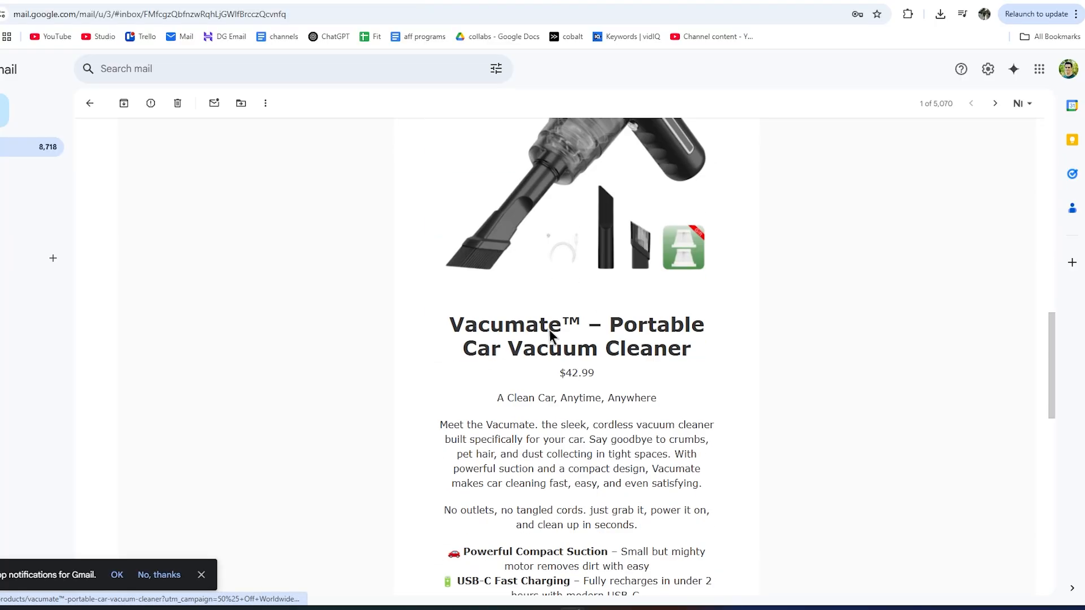
left_click(569, 411)
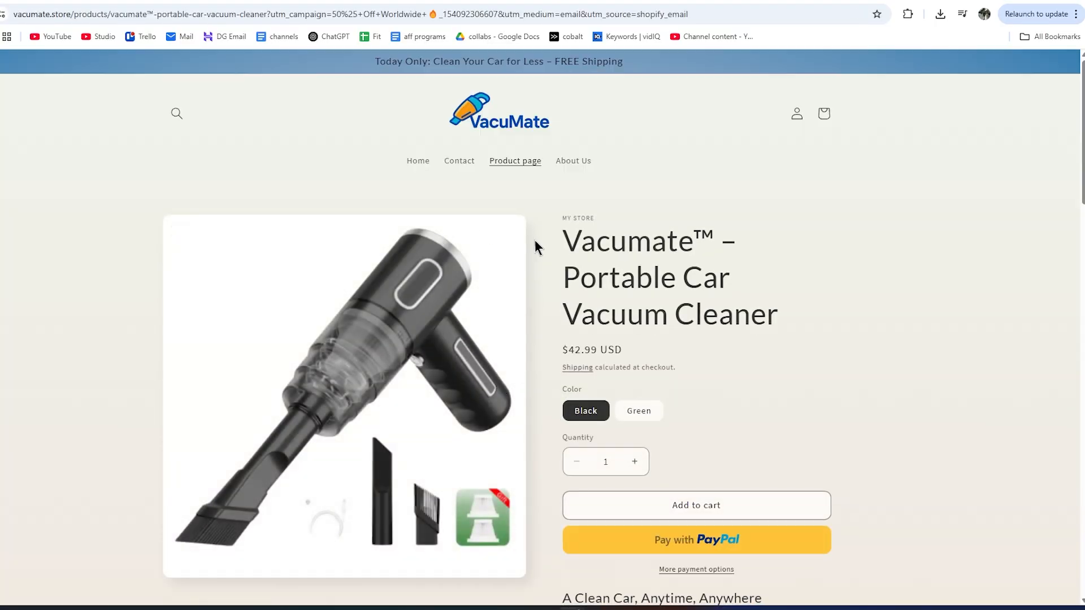
scroll(534, 240, "down", 3)
Leave the product page and scroll back through the email.
left_click(487, 1)
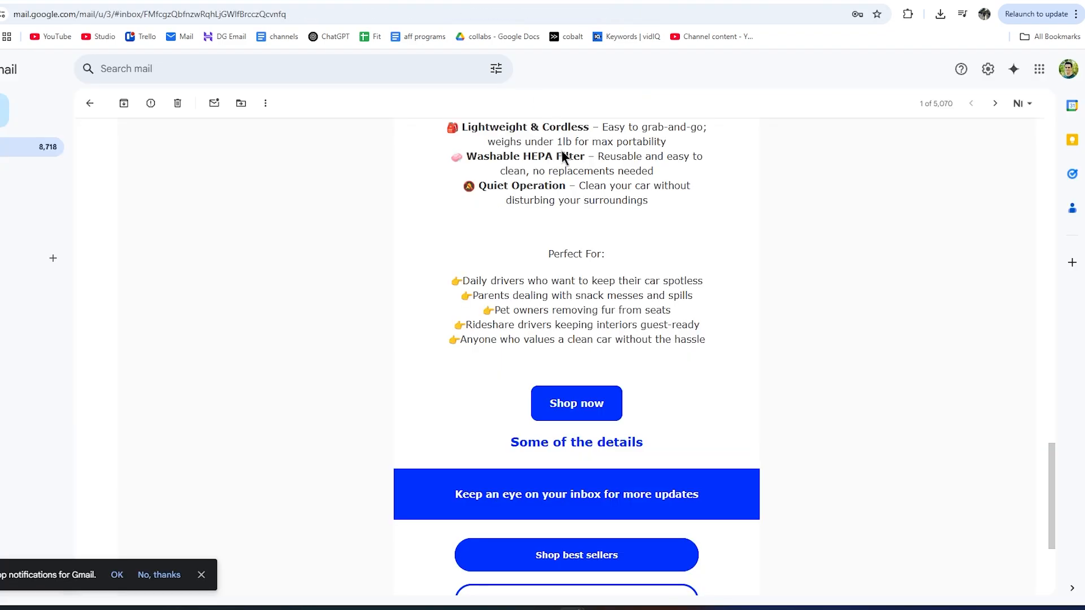
scroll(554, 294, "up", 3)
scroll(562, 305, "down", 2)
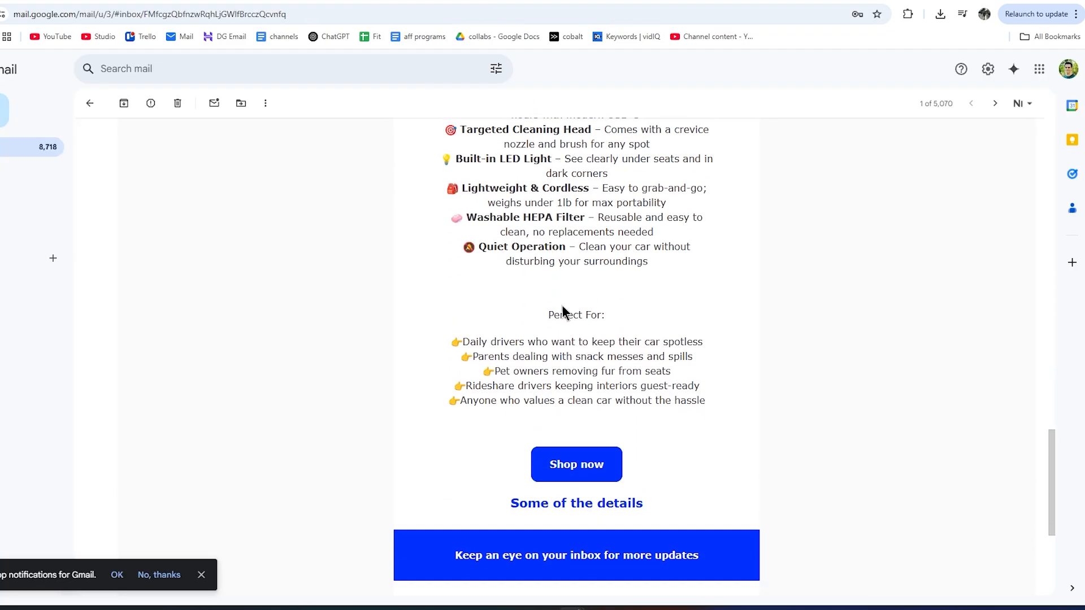
scroll(637, 376, "down", 2)
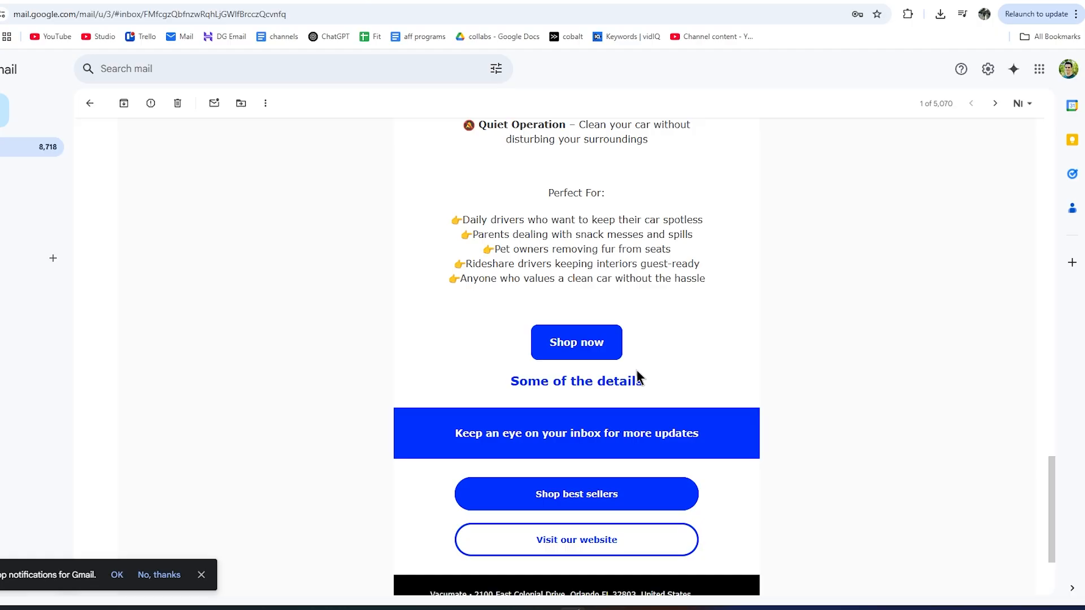
scroll(450, 448, "down", 3)
scroll(496, 172, "up", 4)
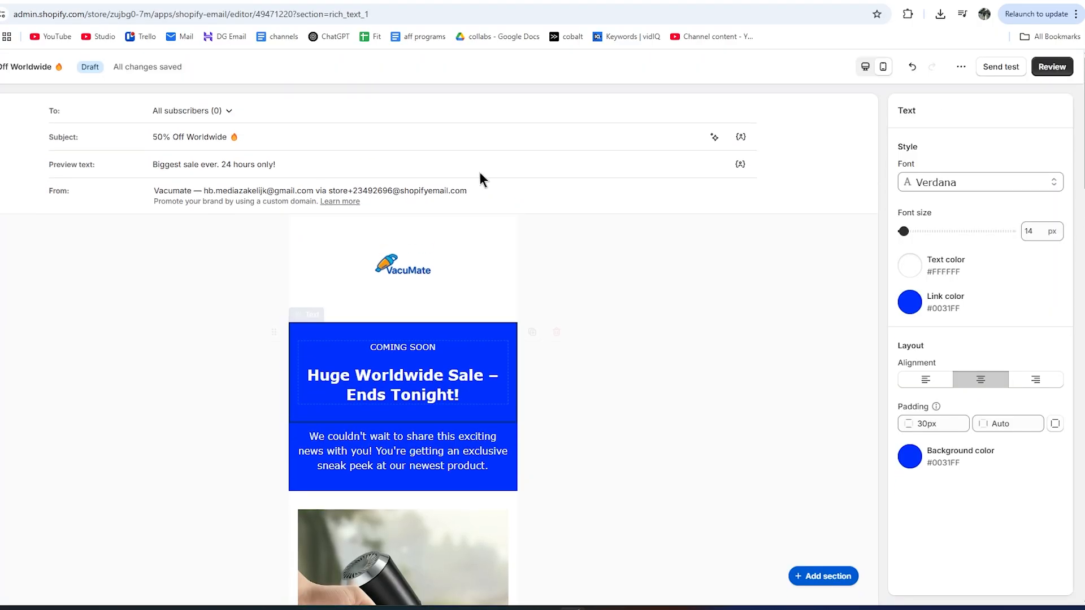
Exit the campaign editor and open the Email overview showing the 50% Off Worldwide draft.
scroll(463, 395, "down", 3)
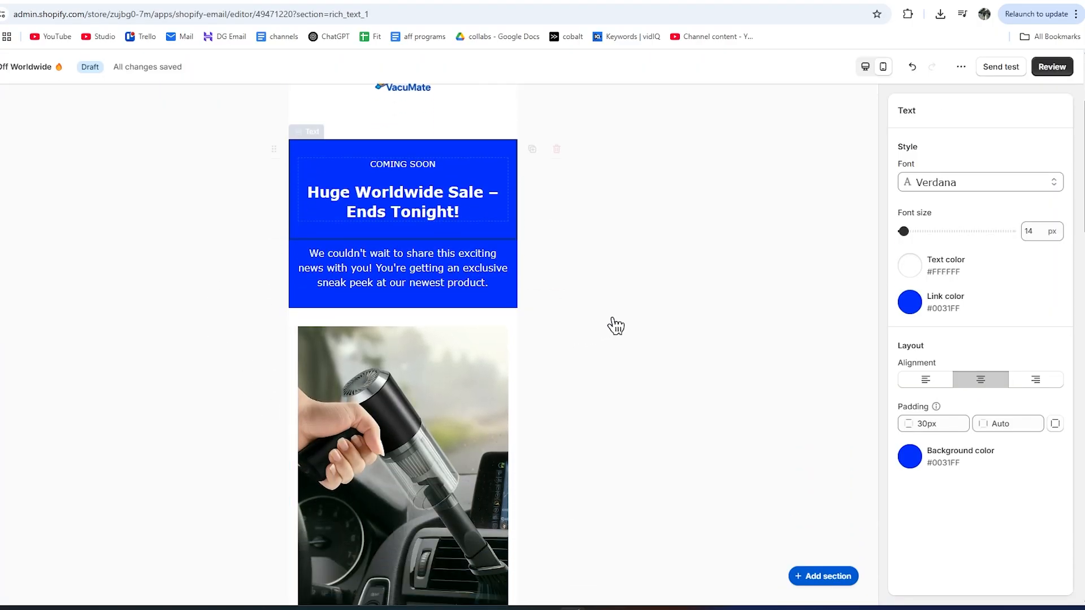
left_click(1051, 67)
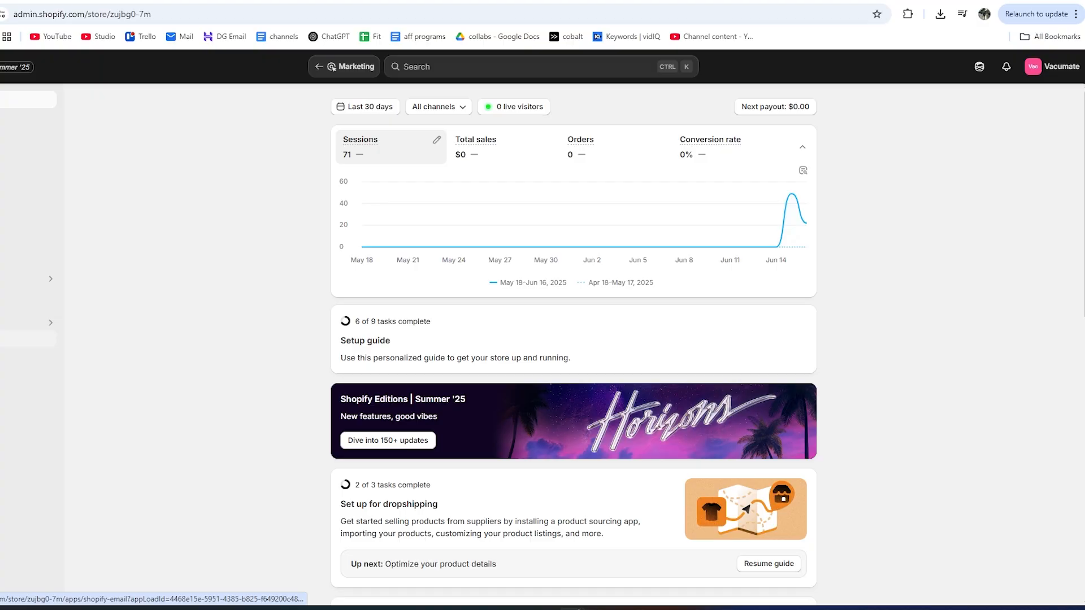
left_click(29, 338)
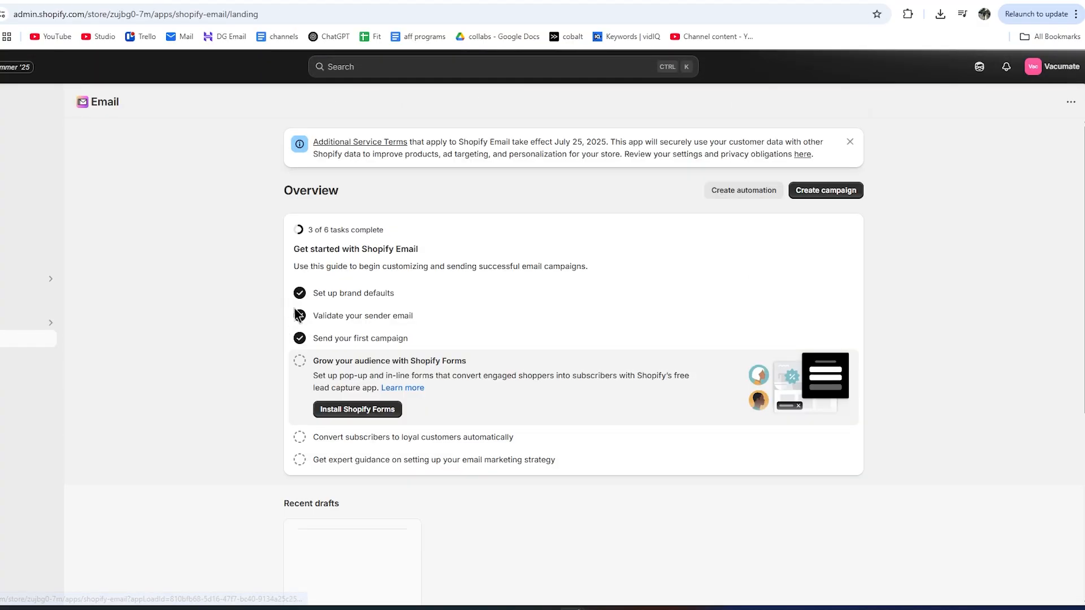
scroll(416, 277, "down", 5)
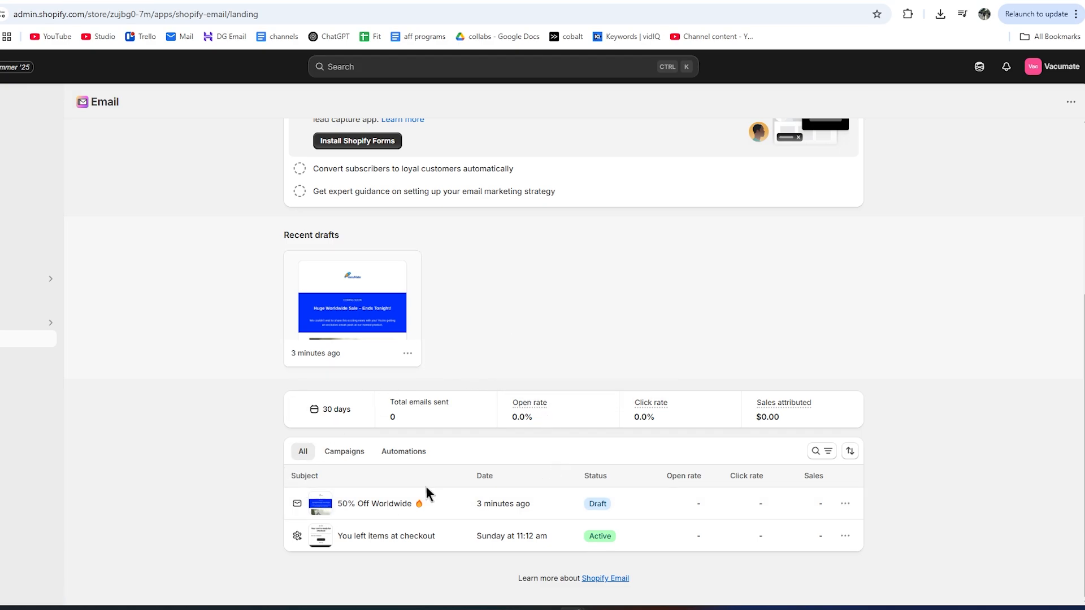
scroll(490, 455, "up", 4)
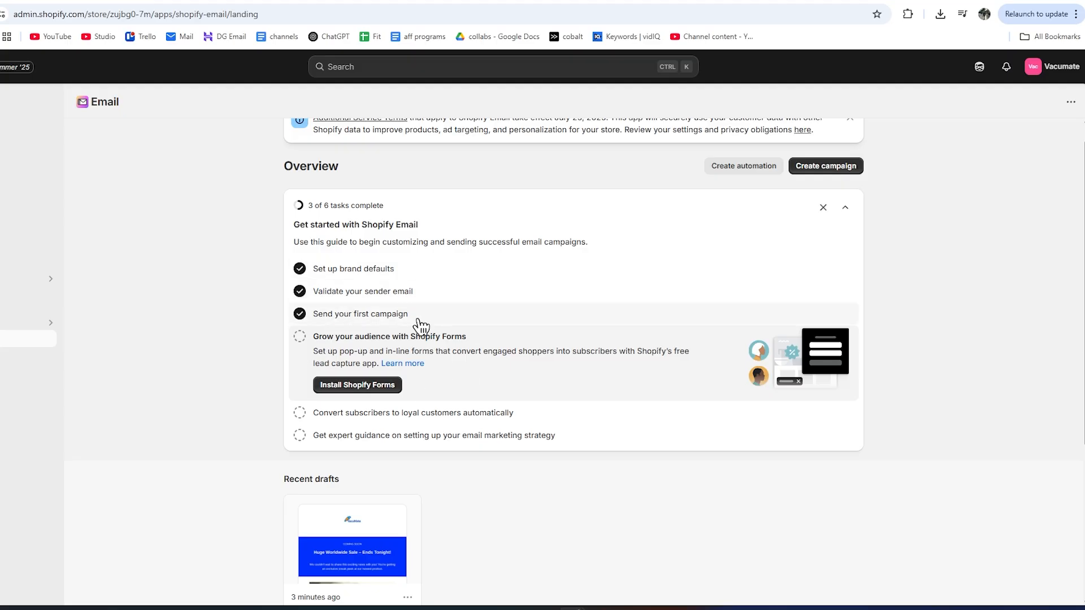
scroll(419, 324, "down", 1)
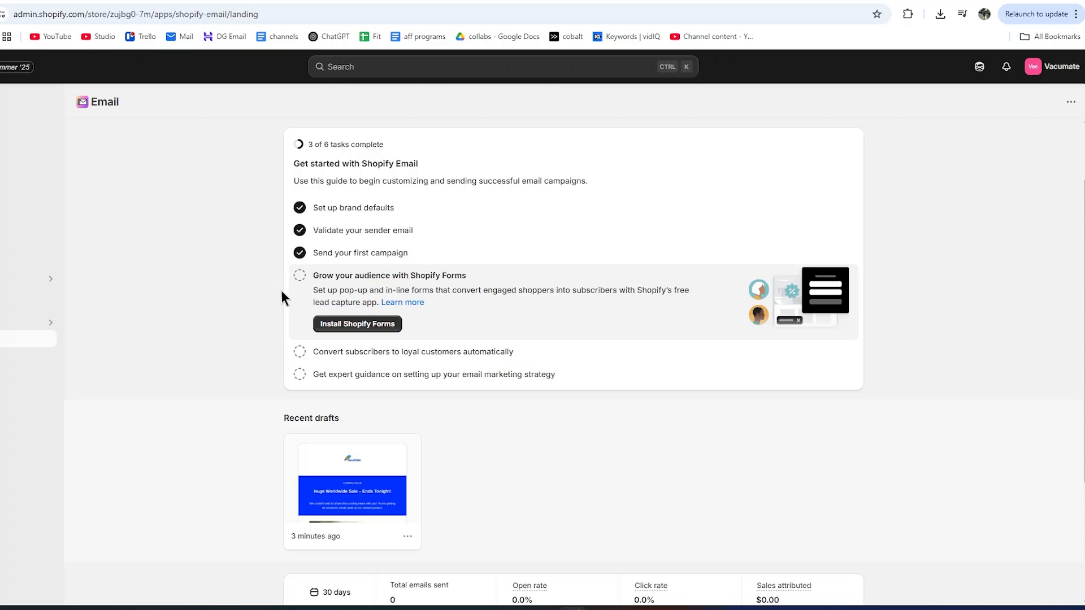
Install Shopify Forms and set up a new Popup form named 'Lead capture'.
left_click(342, 335)
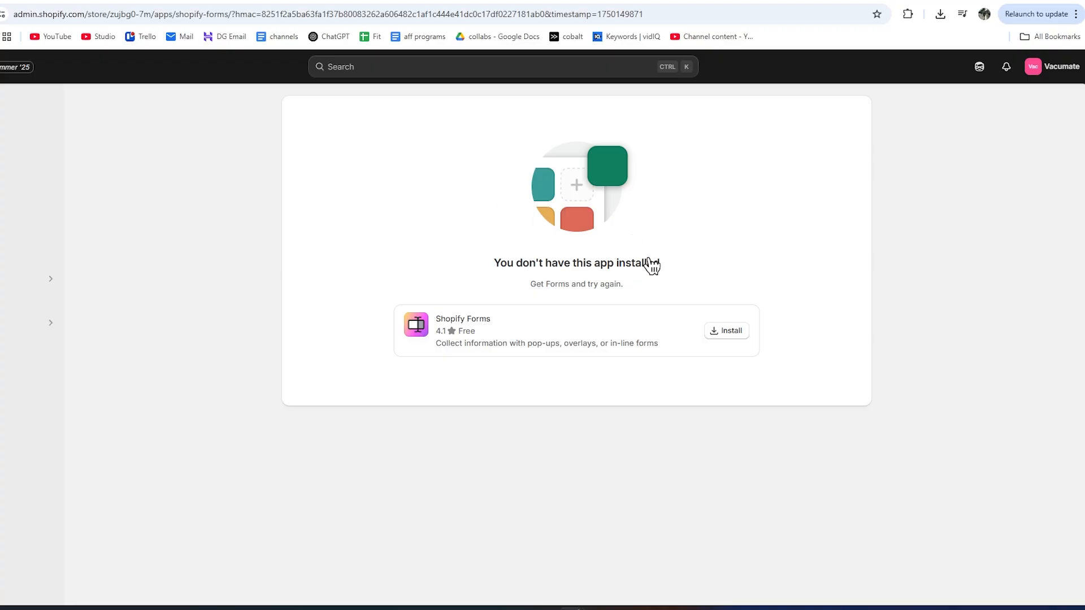
left_click(714, 330)
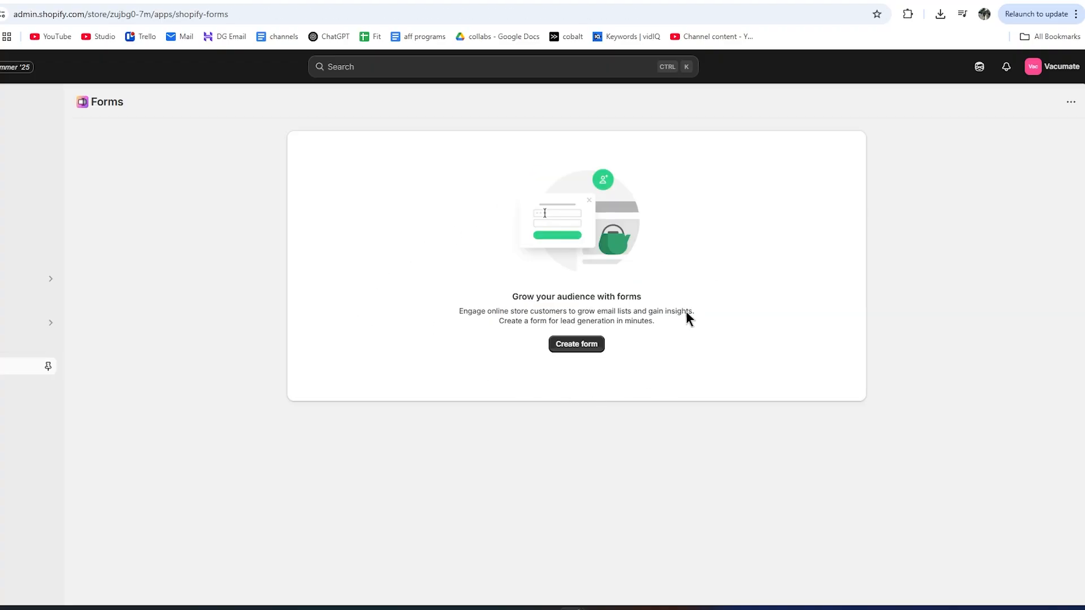
left_click(585, 345)
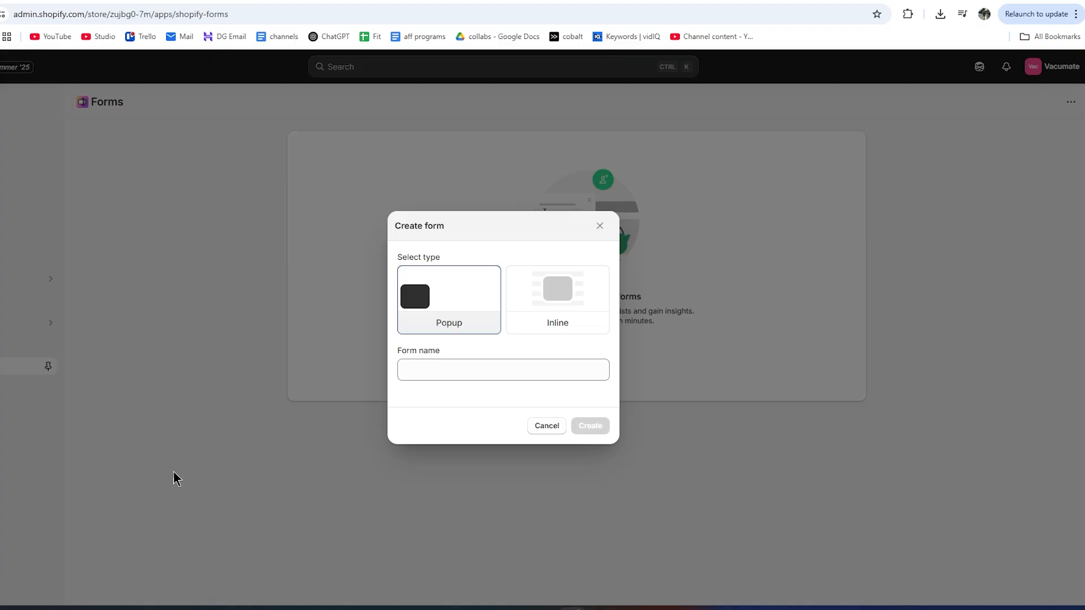
left_click(547, 335)
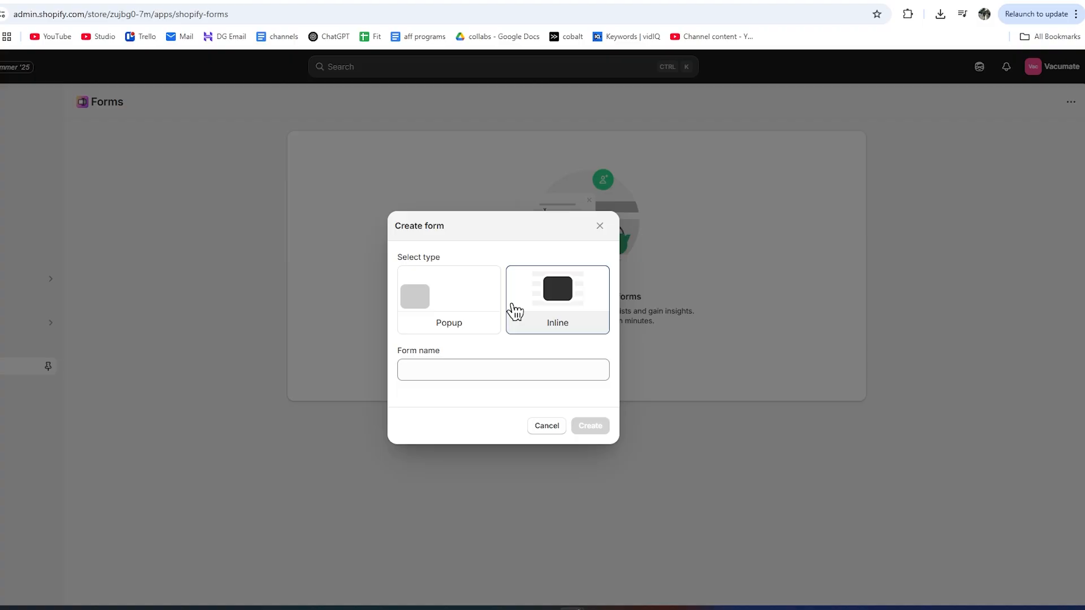
left_click(428, 305)
left_click(428, 366)
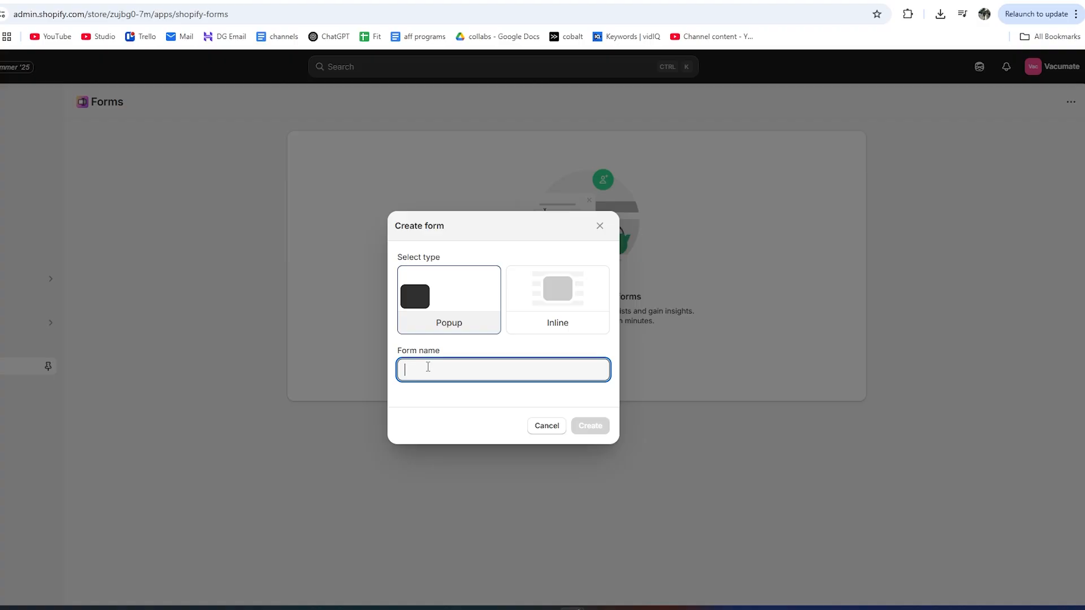
type("Lead capture")
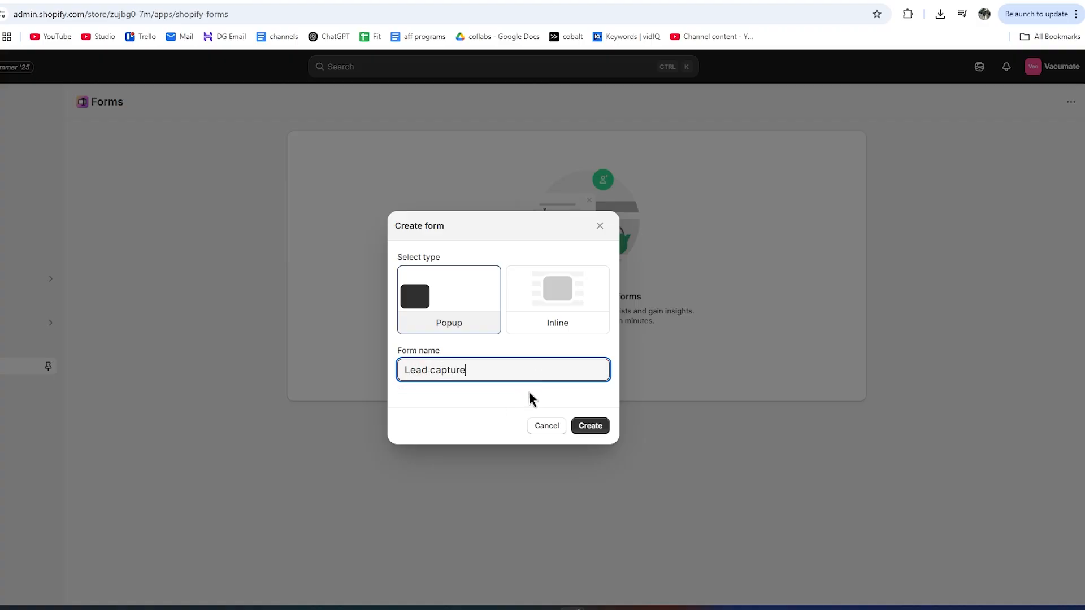
Create the Lead capture popup form.
left_click(588, 426)
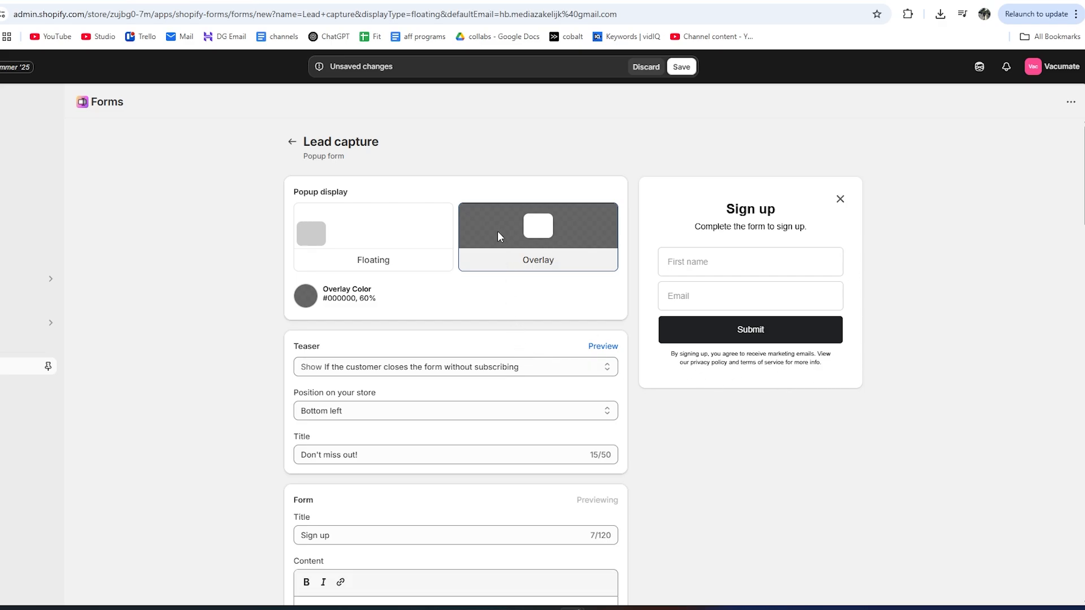
scroll(361, 398, "down", 5)
scroll(469, 426, "up", 4)
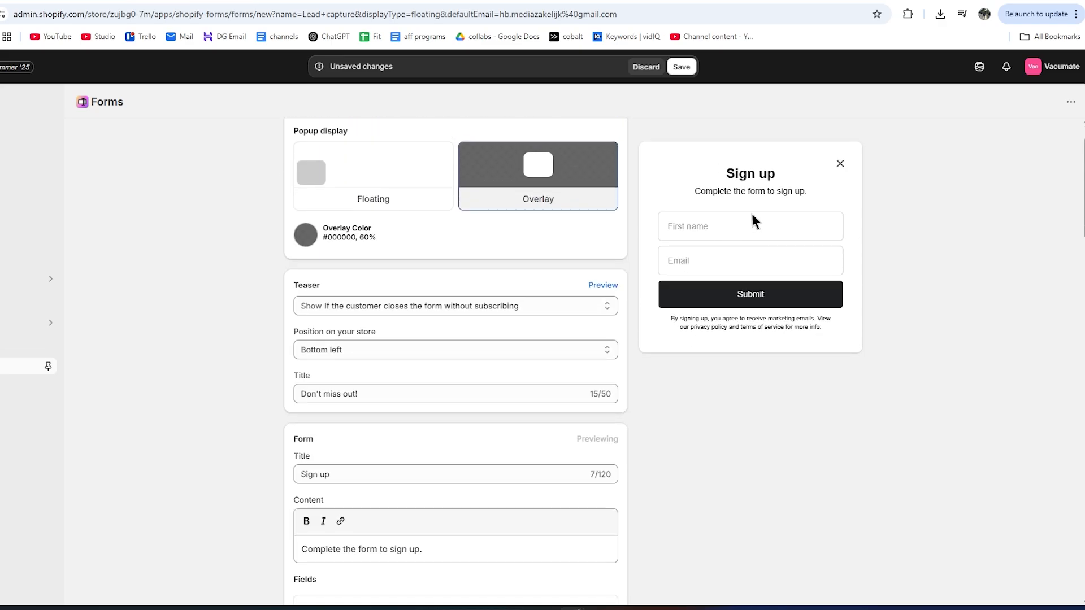
scroll(626, 414, "up", 1)
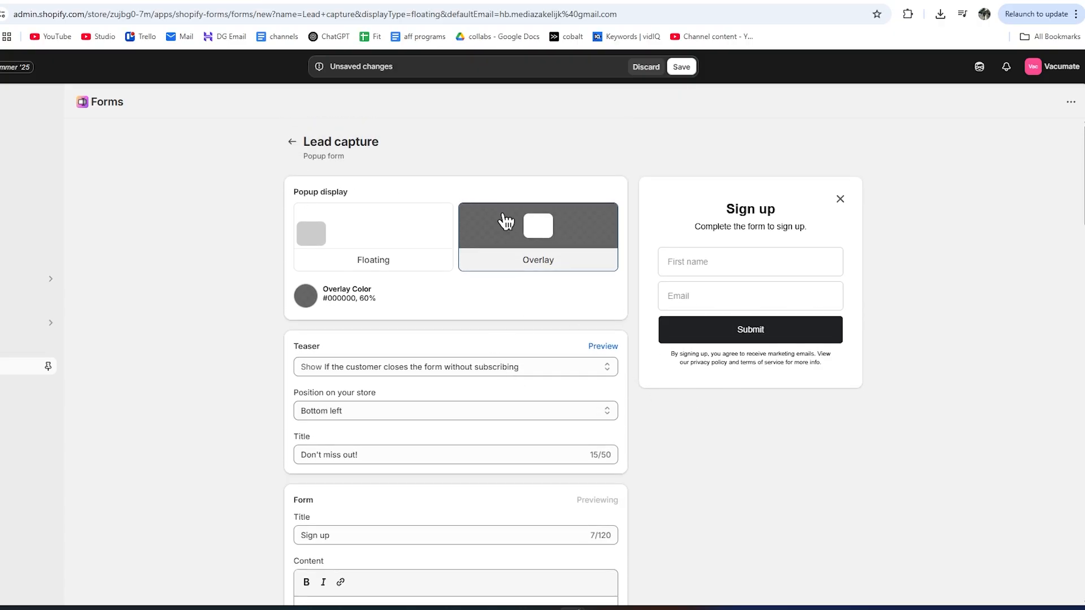
Make the popup floating at the bottom left and review the teaser options.
left_click(378, 243)
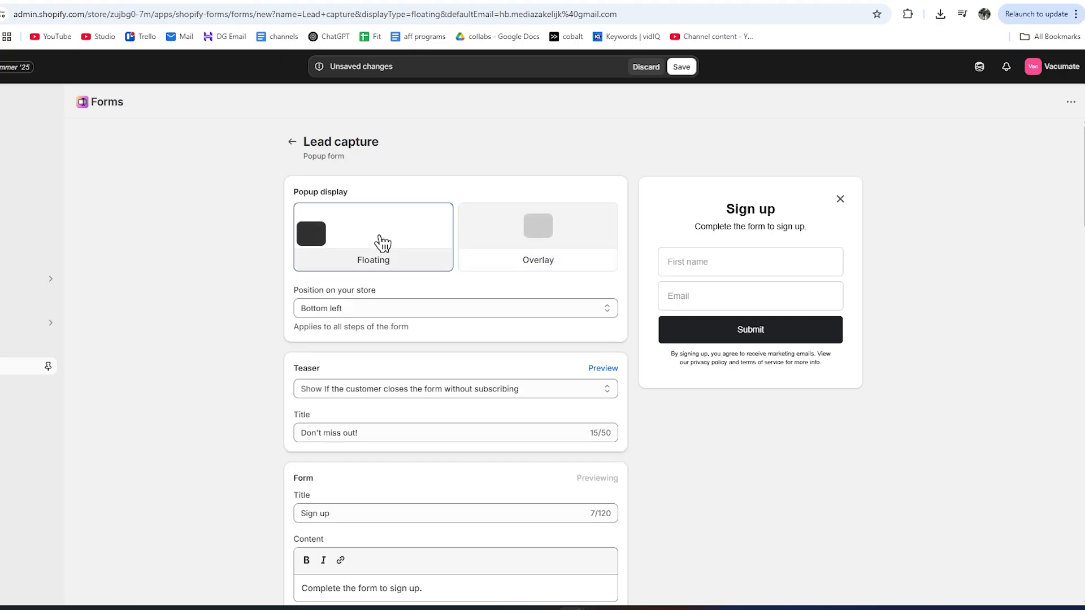
left_click(347, 305)
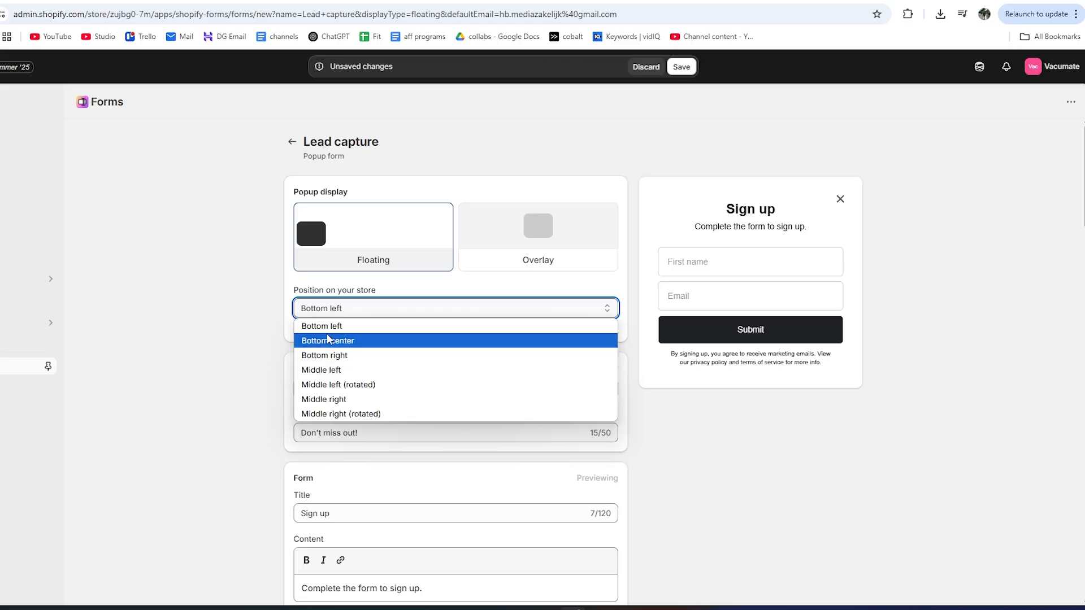
left_click(247, 324)
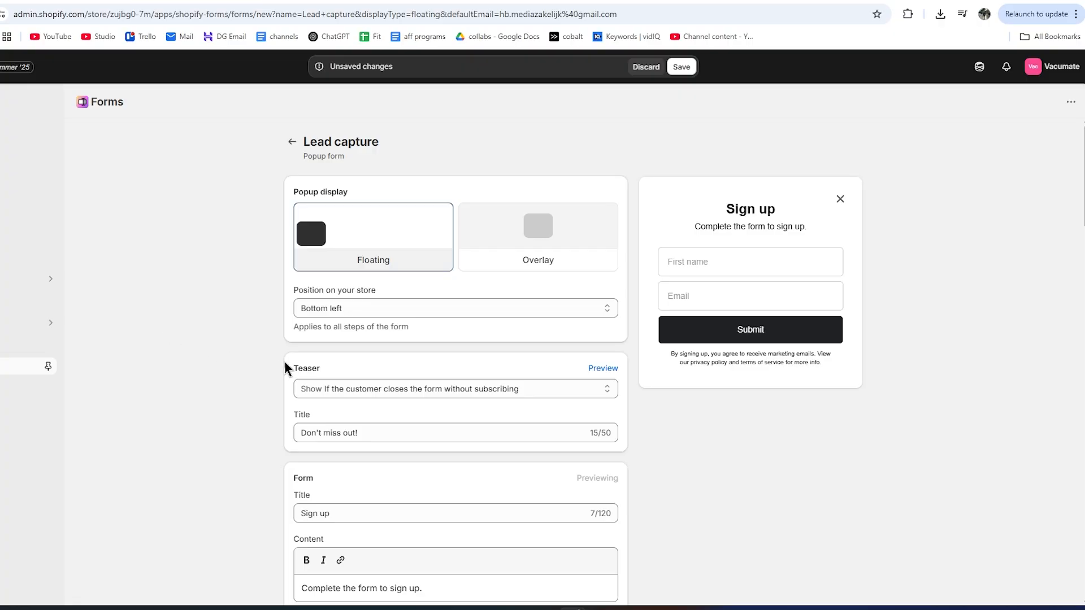
left_click(323, 382)
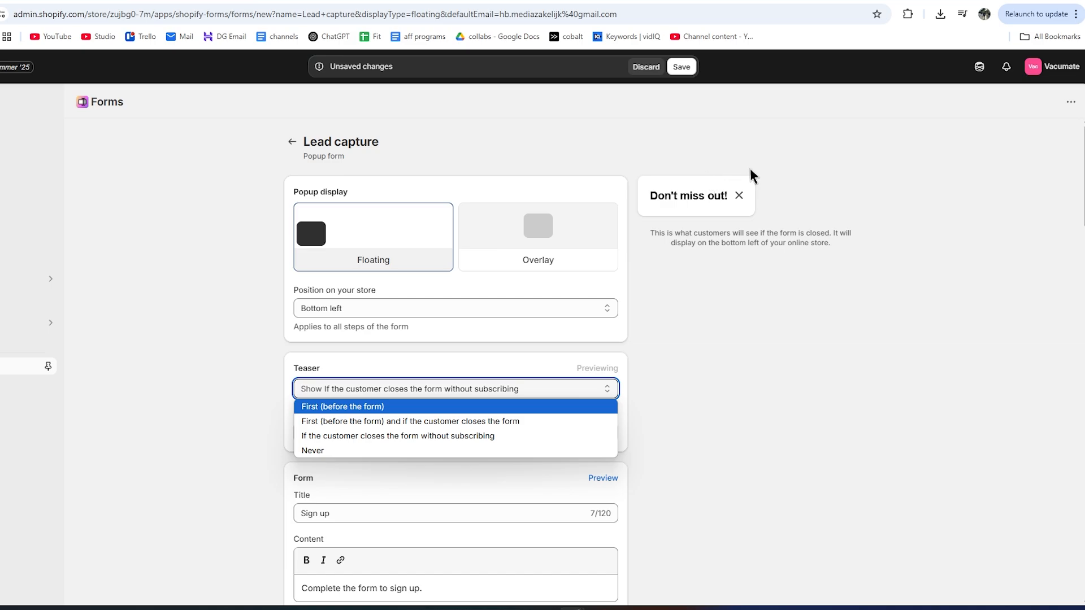
Keep the teaser timing and paste the 15% offer into the teaser title.
left_click(959, 197)
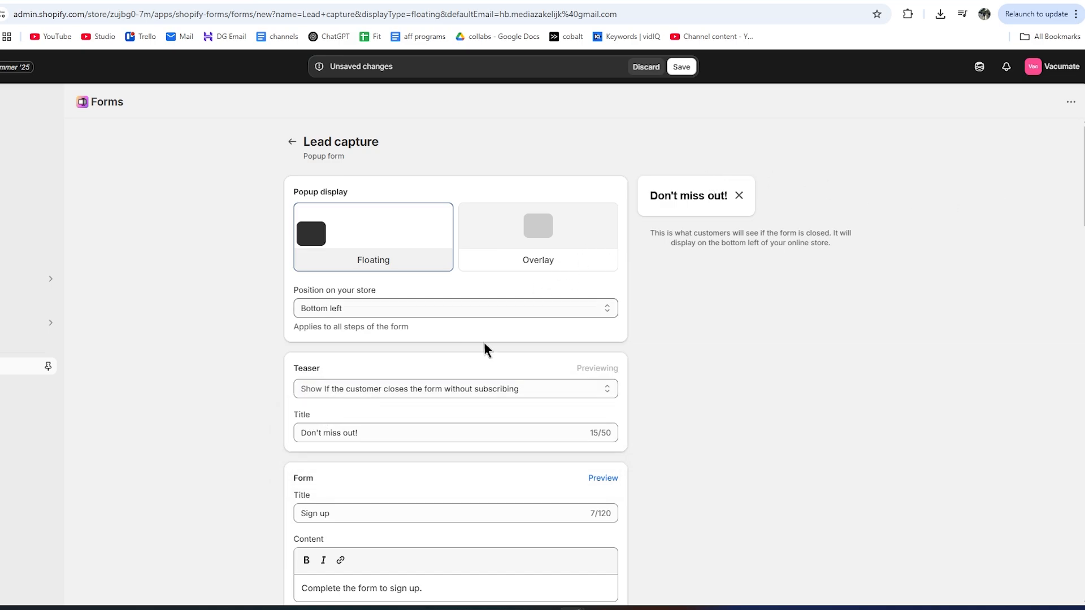
left_click_drag(434, 433, 279, 455)
type("Don’t miss out – Get 15% off")
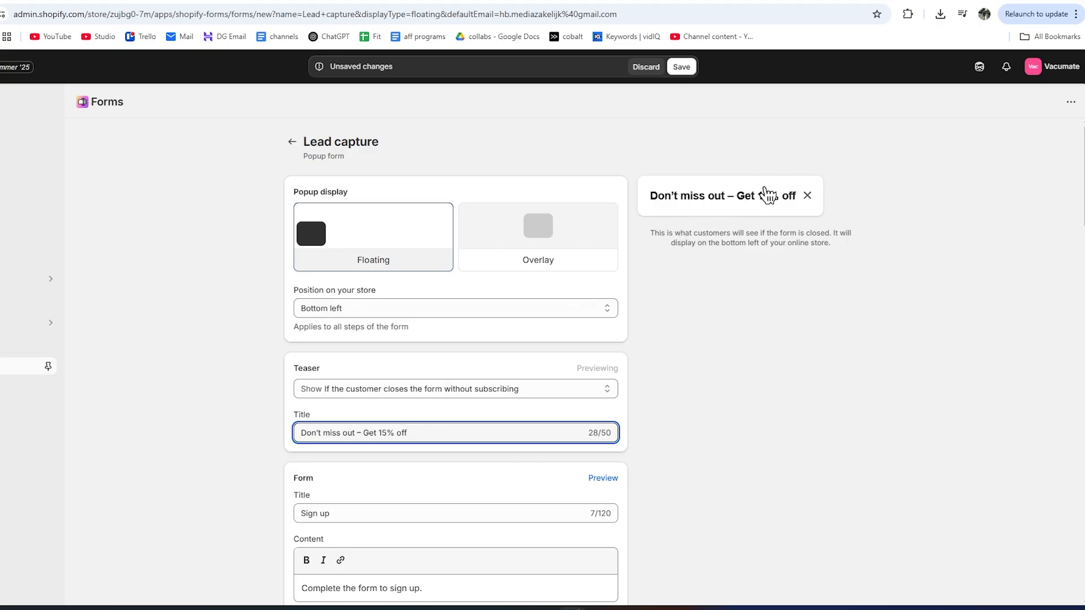
scroll(405, 305, "down", 2)
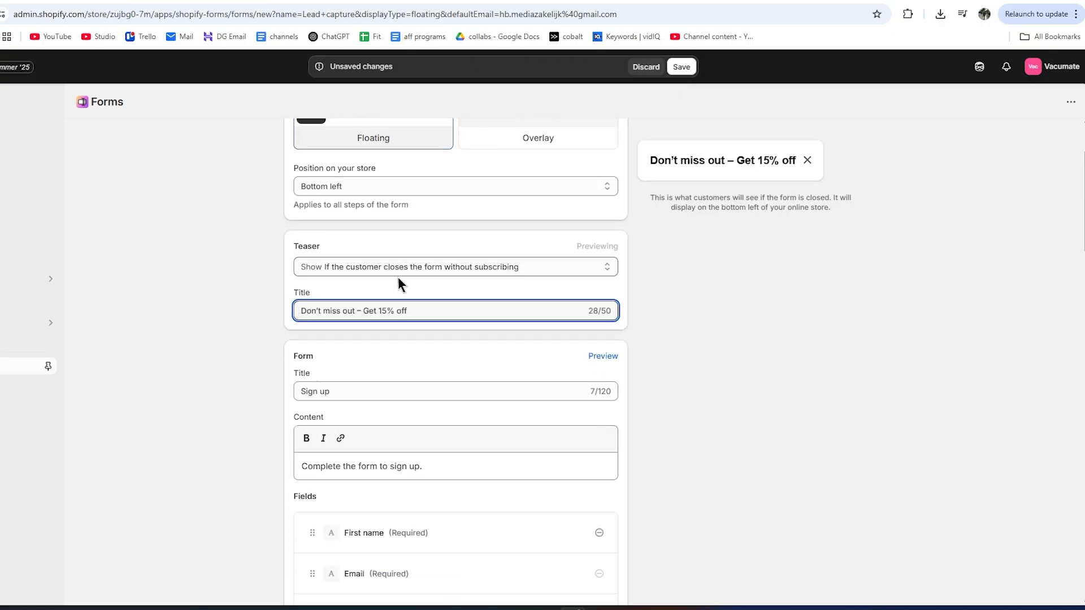
left_click(334, 362)
Retitle the main form 'Get 15% off your first order on our Newsletter' and delete its description.
left_click(589, 356)
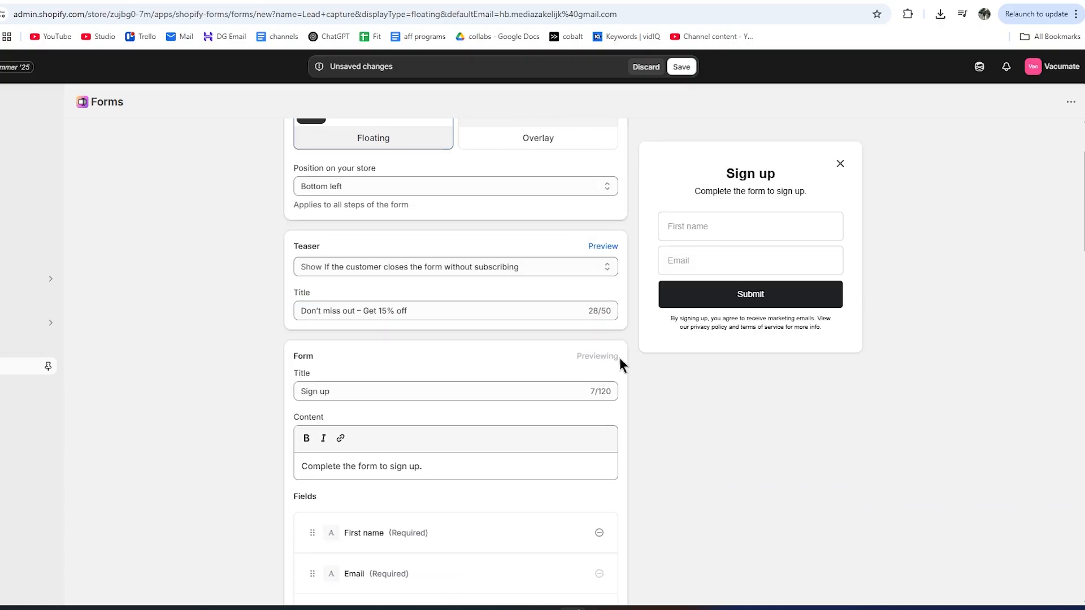
scroll(358, 391, "down", 1)
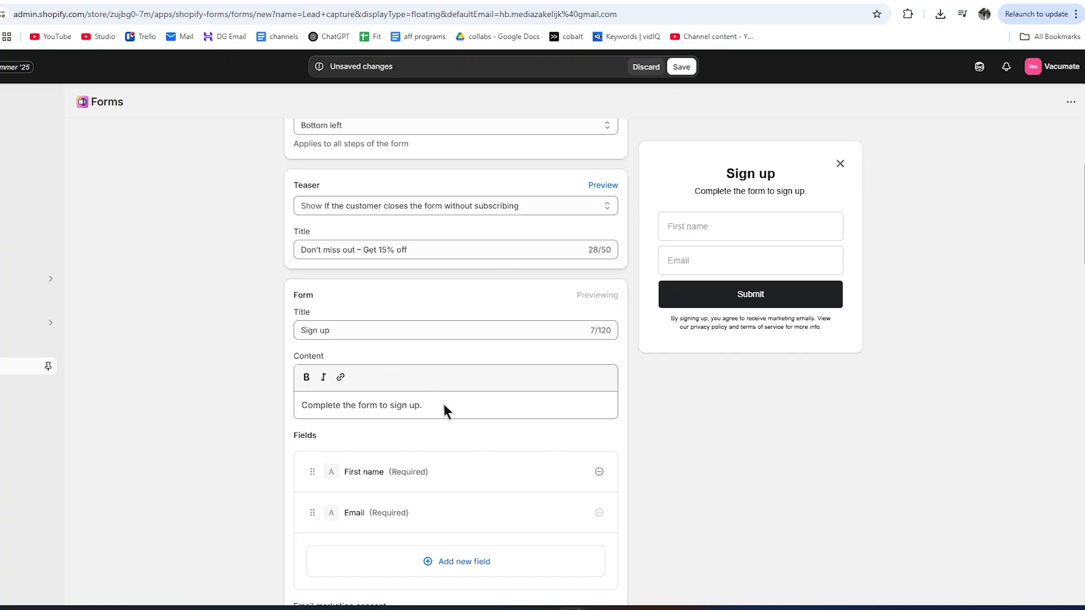
left_click_drag(333, 331, 293, 339)
type("Get 15% off your first order on our Newsletter")
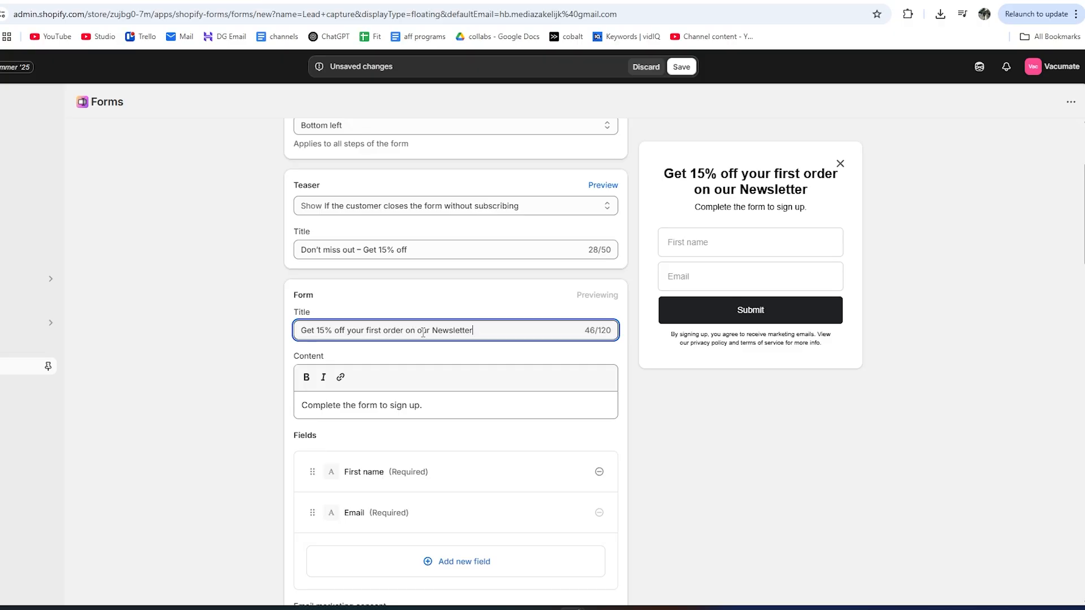
left_click_drag(447, 399, 238, 398)
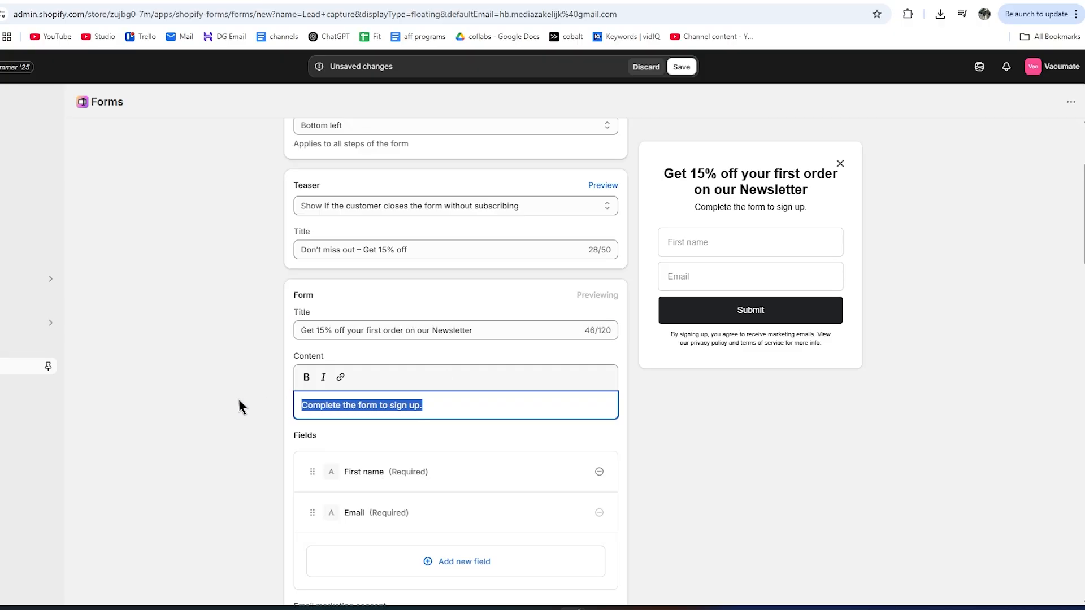
key("BackSpace")
left_click(254, 385)
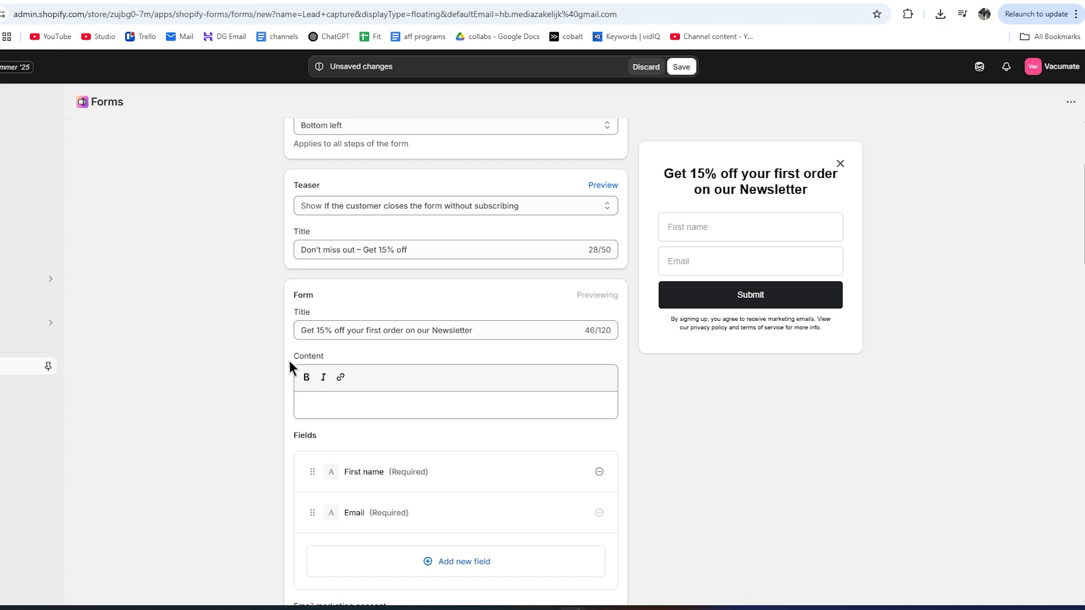
scroll(288, 357, "down", 1)
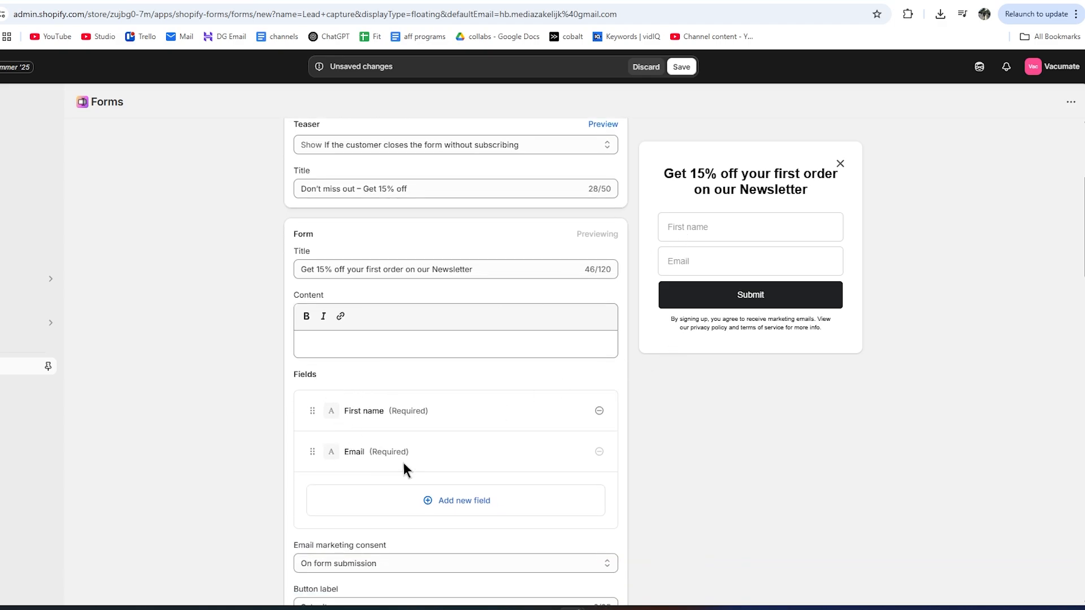
Delete the First name field from the Lead capture popup, leaving only the email field.
left_click(599, 410)
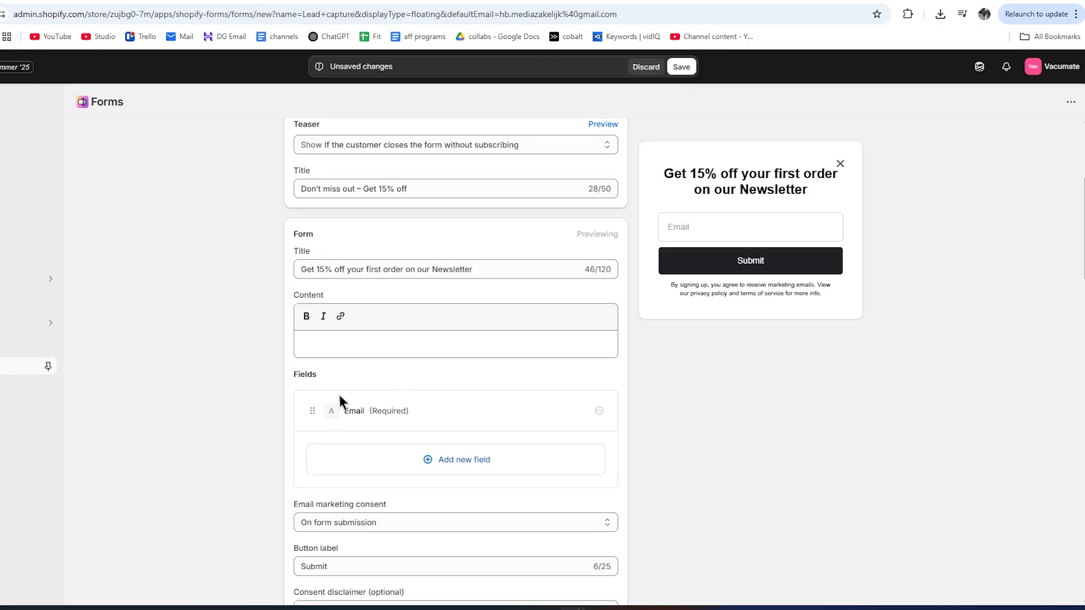
scroll(347, 411, "down", 2)
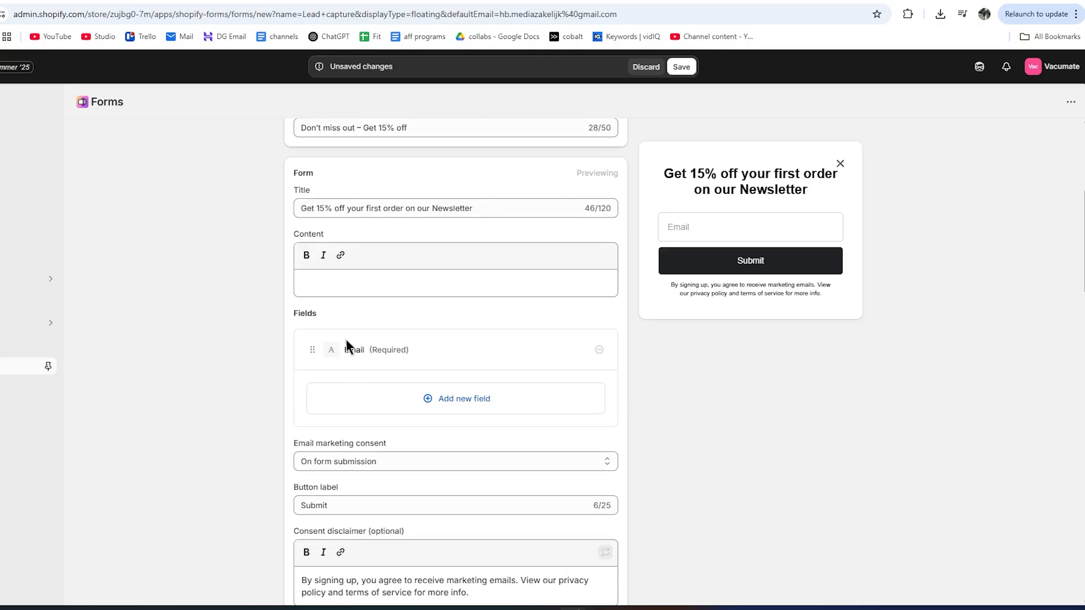
scroll(353, 392, "down", 2)
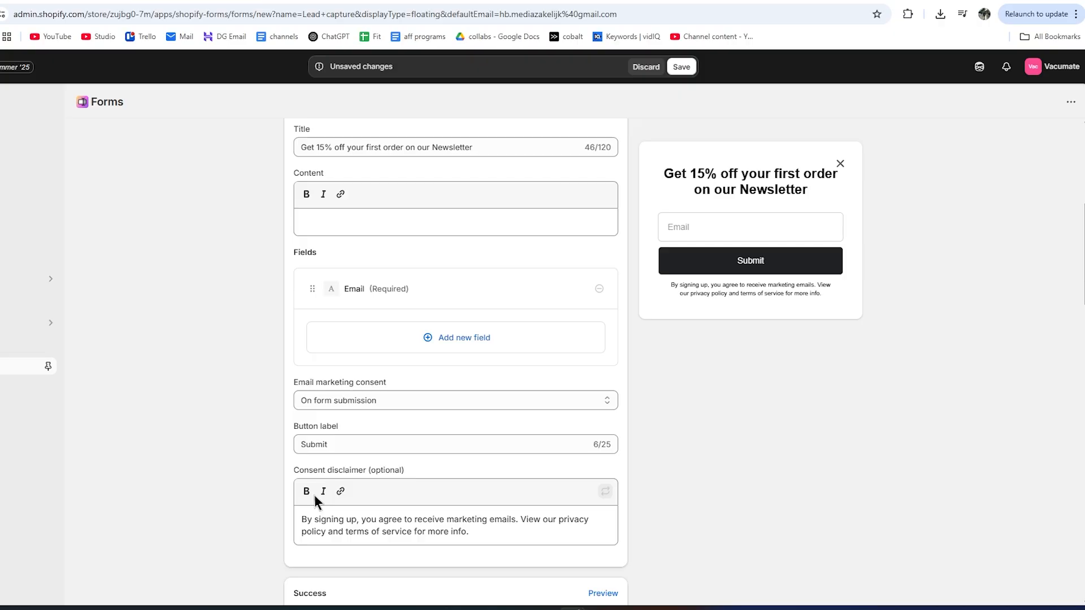
scroll(339, 514, "down", 1)
scroll(339, 513, "down", 3)
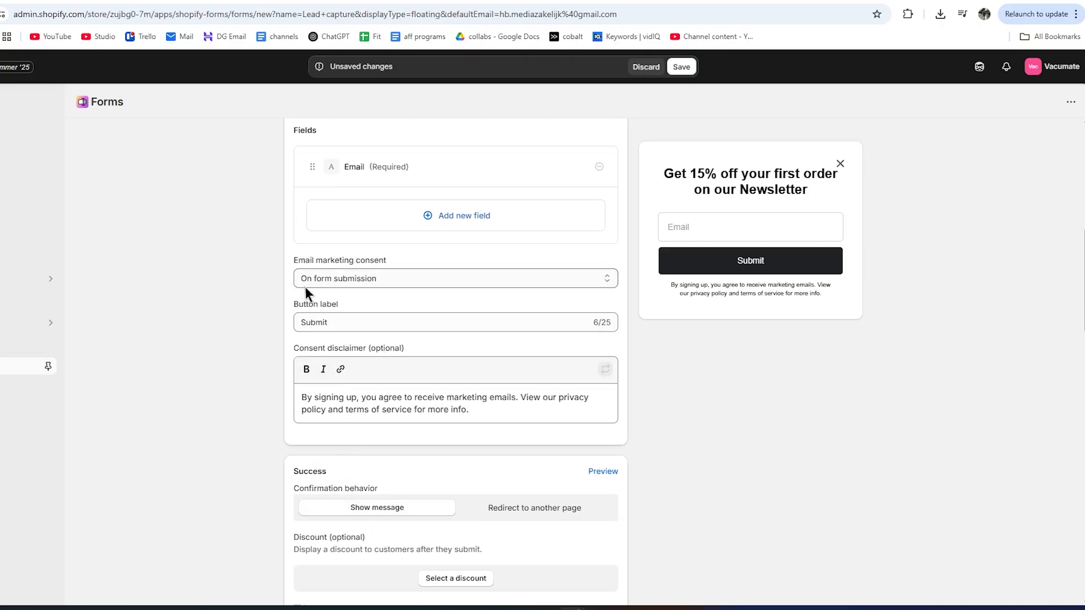
scroll(487, 387, "down", 5)
scroll(487, 388, "down", 10)
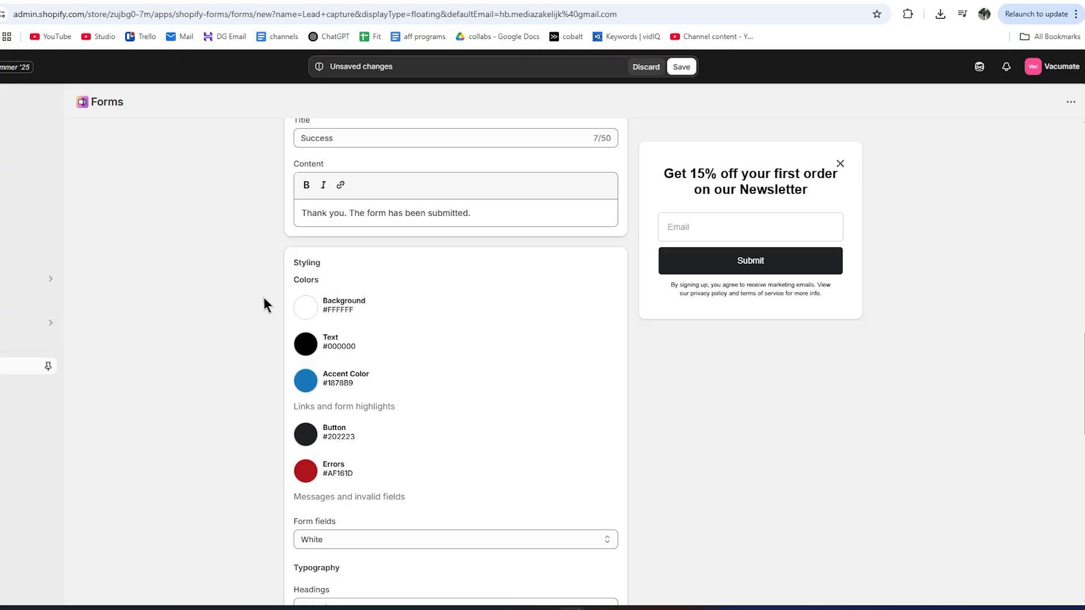
Change the popup's submit button colour to bright blue #00AAFF.
left_click(305, 434)
left_click_drag(341, 366, 395, 288)
left_click(459, 277)
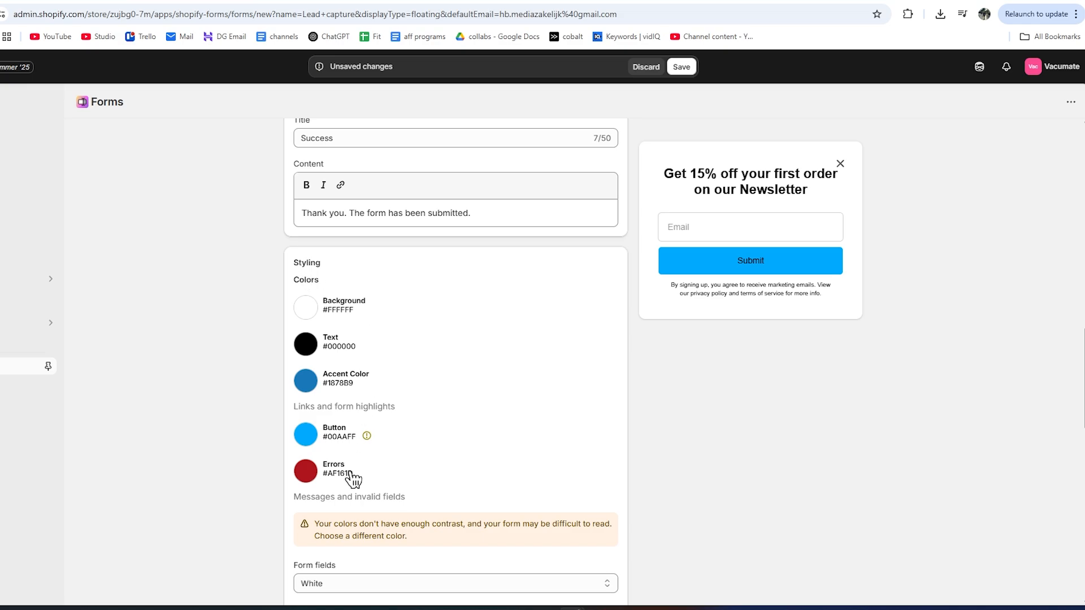
scroll(348, 477, "down", 3)
scroll(355, 339, "down", 3)
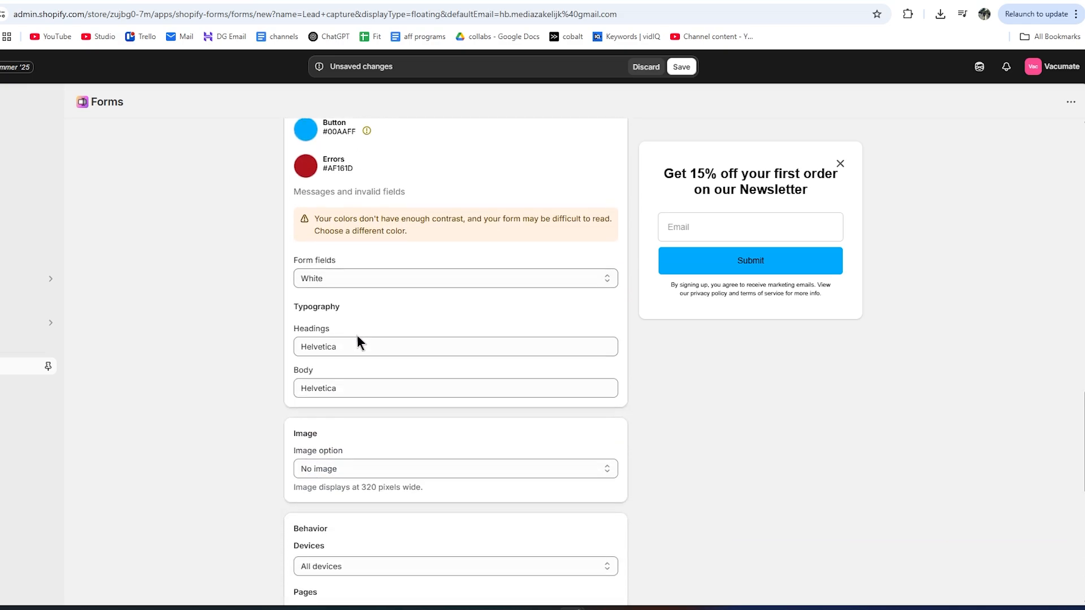
Set the popup's heading font to Verdana Pro instead of Helvetica.
left_click(353, 345)
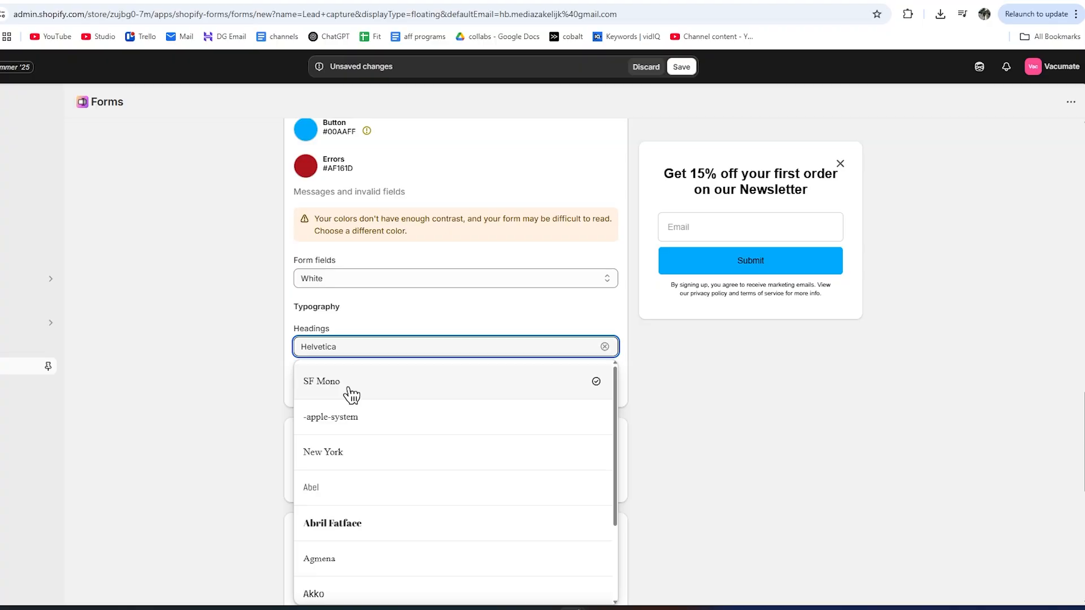
left_click_drag(350, 347, 289, 346)
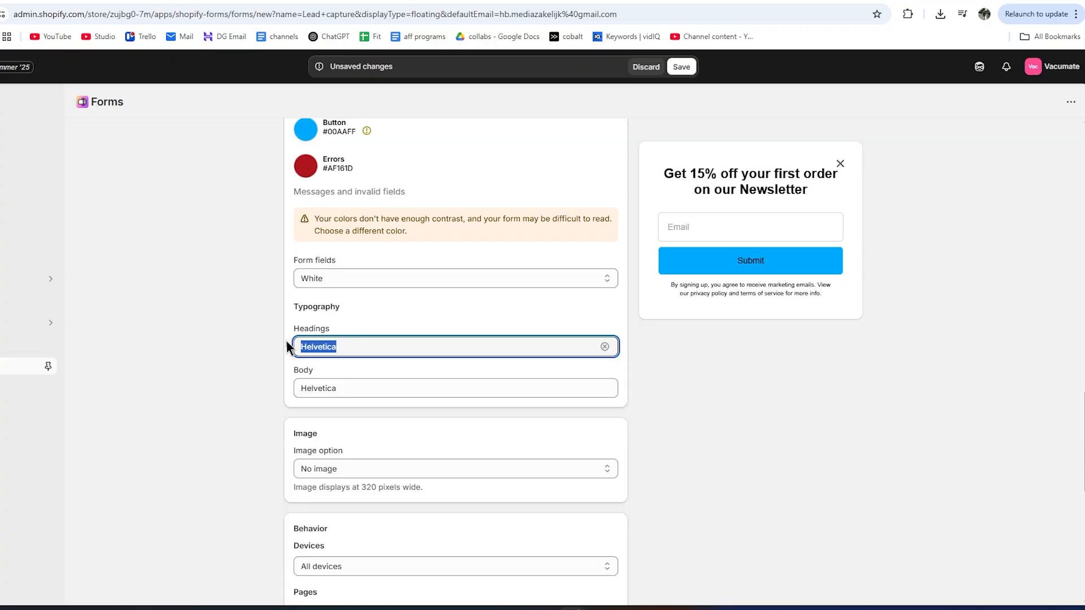
type("verdan")
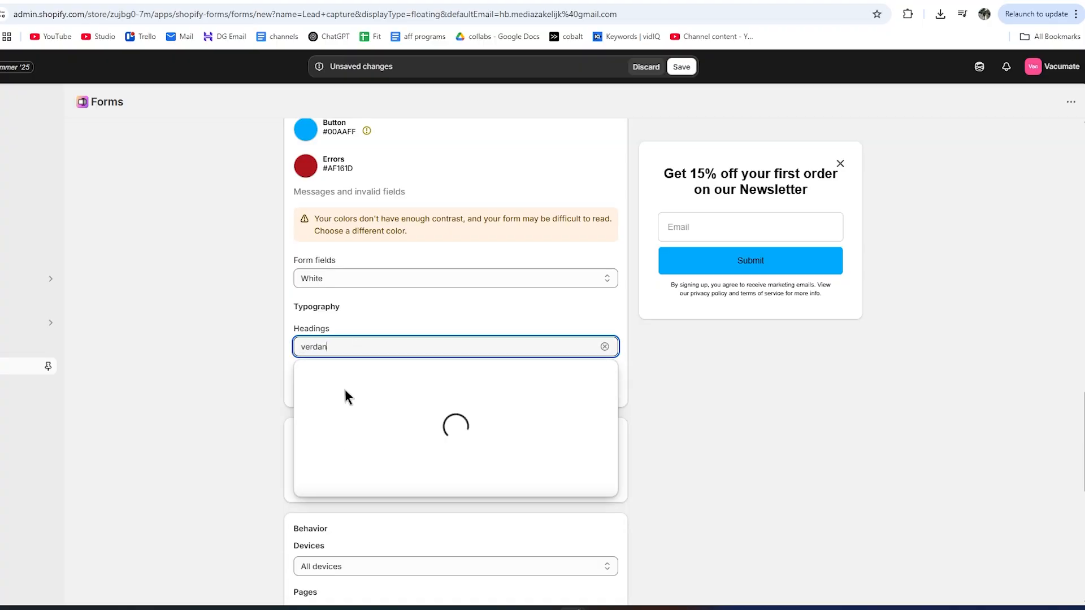
left_click(305, 381)
Keep the image layout at No image after trying a left-side image.
scroll(286, 330, "down", 2)
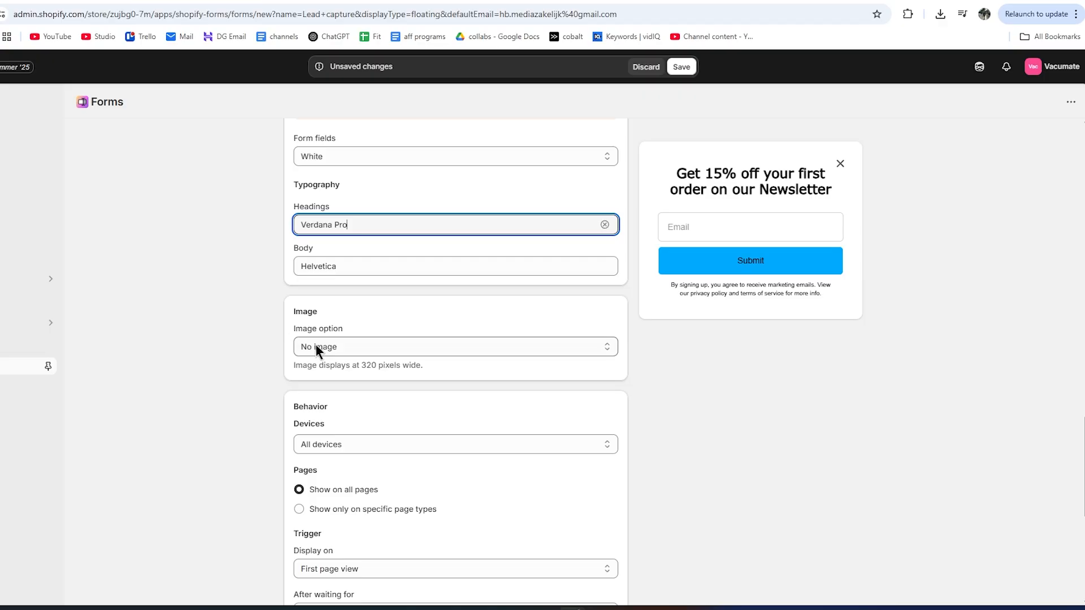
left_click(316, 347)
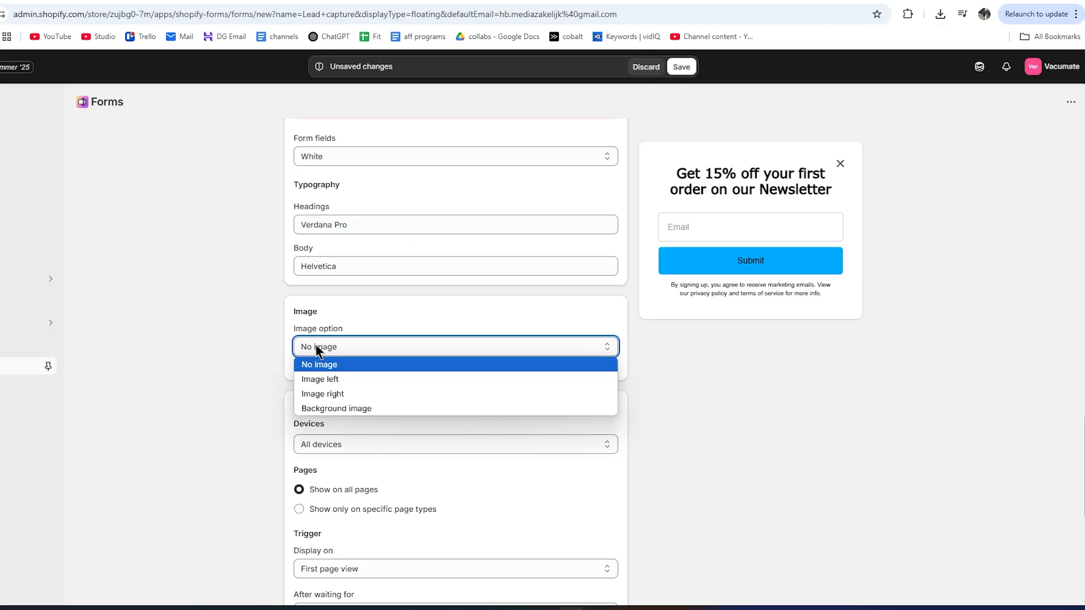
left_click(320, 382)
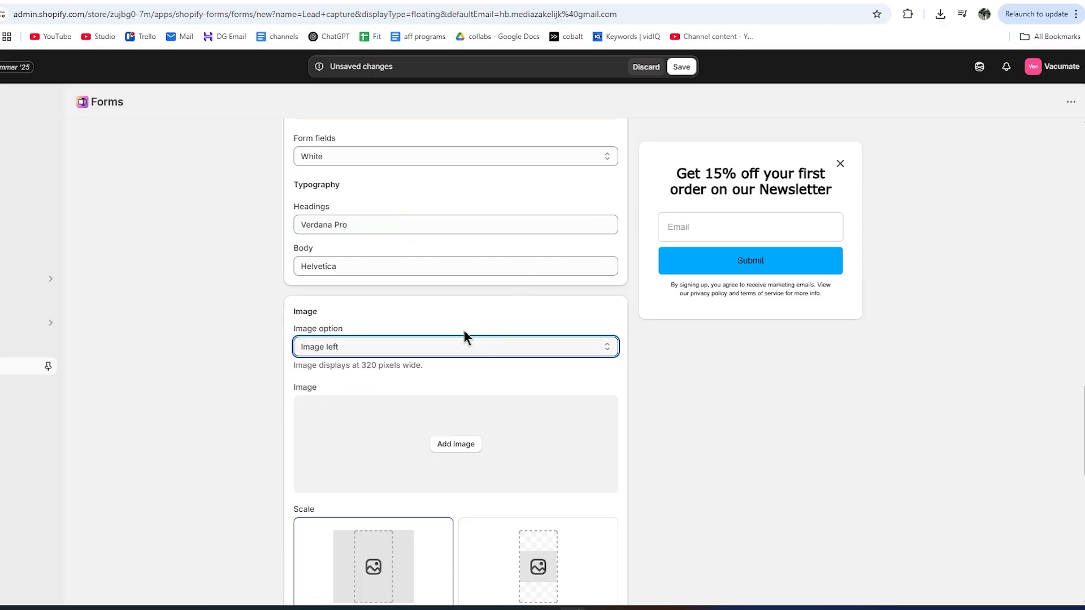
scroll(463, 334, "down", 1)
left_click(339, 287)
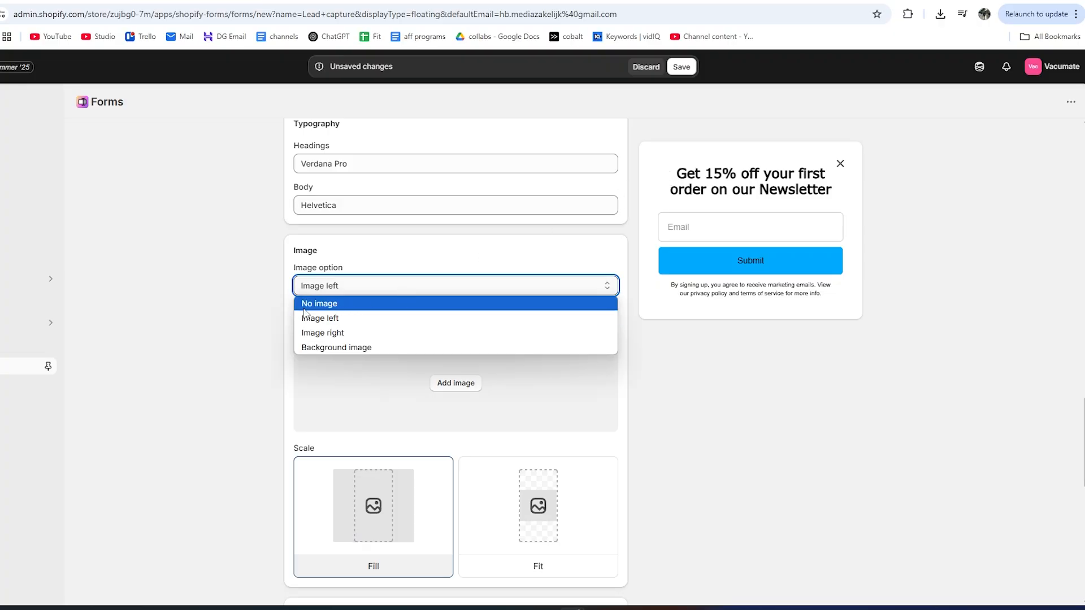
left_click(335, 304)
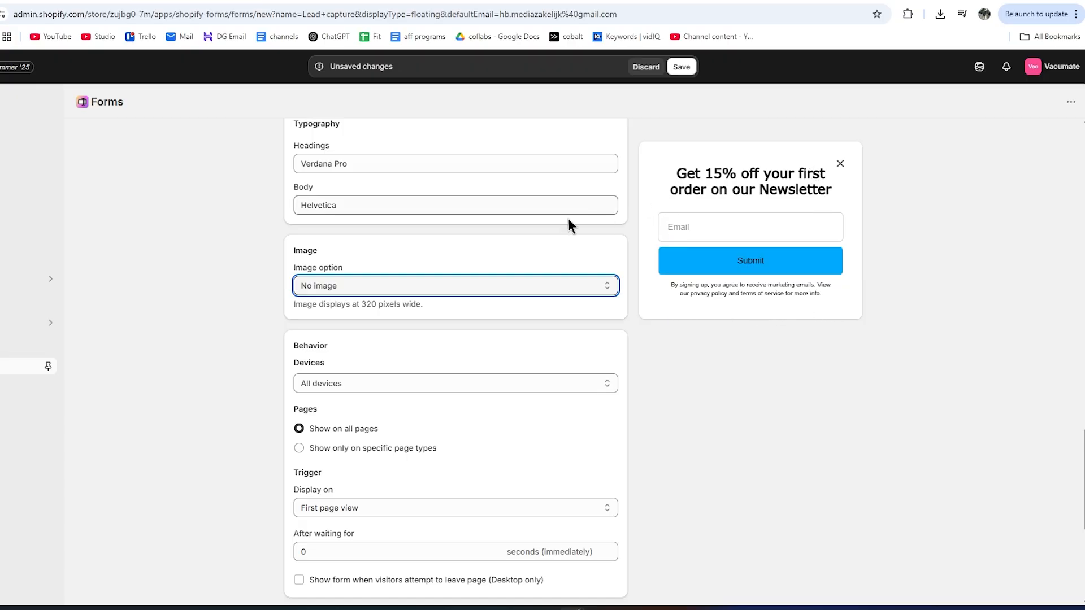
Keep the popup showing on All devices after briefly trying desktop only.
scroll(360, 244, "down", 1)
left_click(313, 324)
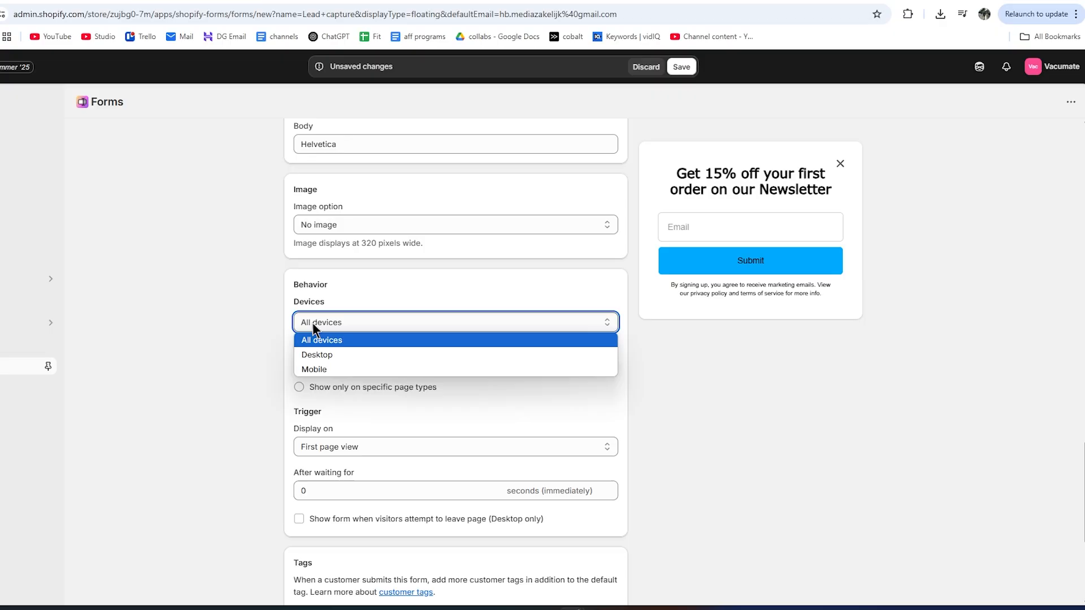
left_click(323, 360)
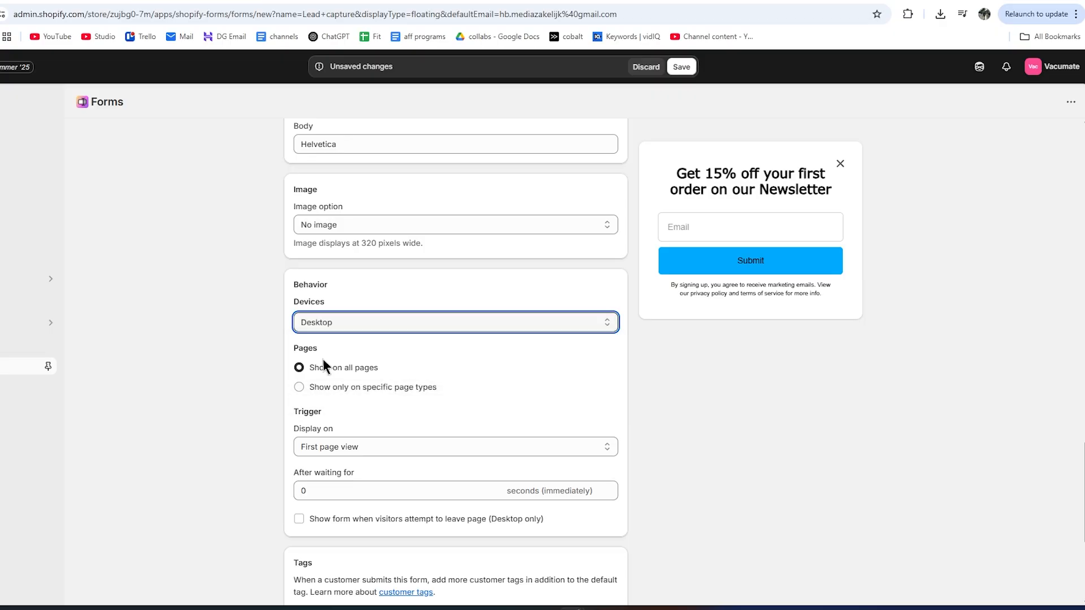
left_click(321, 330)
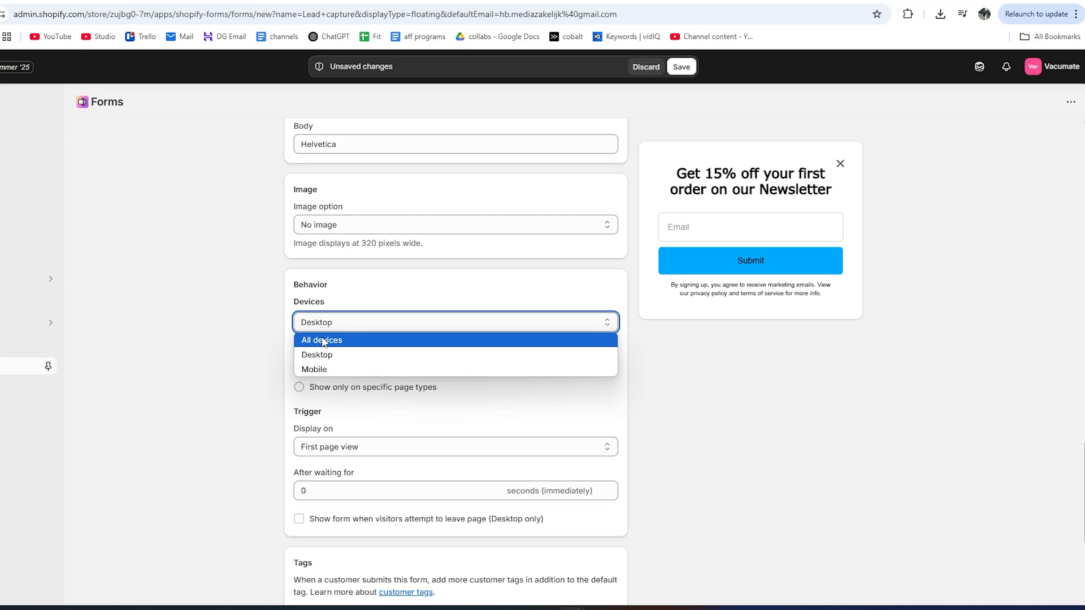
left_click(323, 341)
Try limiting the popup to specific page types, unchecking Products through Articles.
scroll(283, 312, "down", 1)
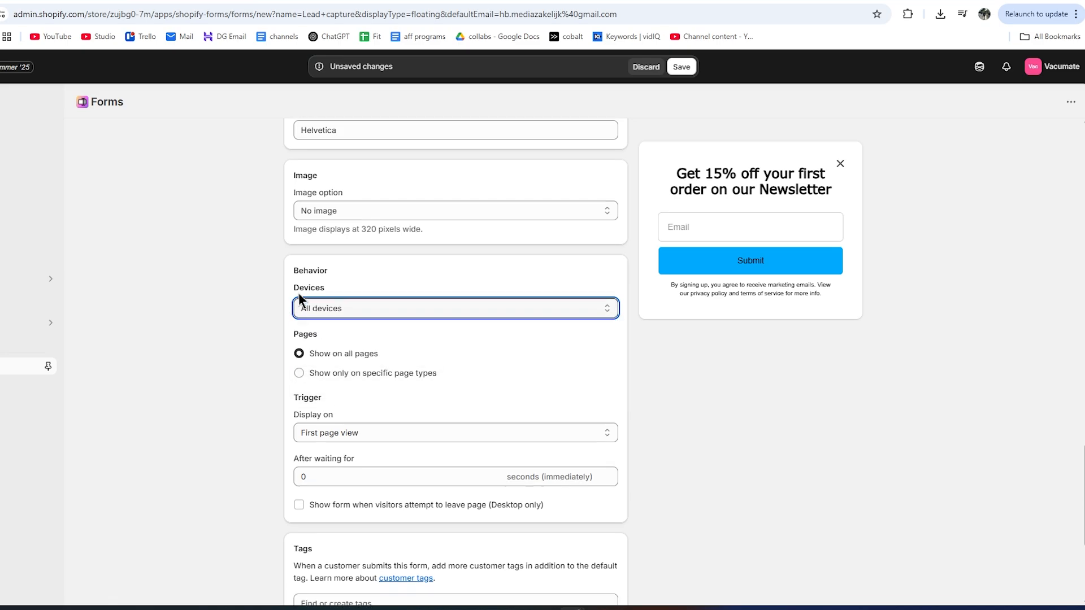
left_click_drag(293, 287, 313, 286)
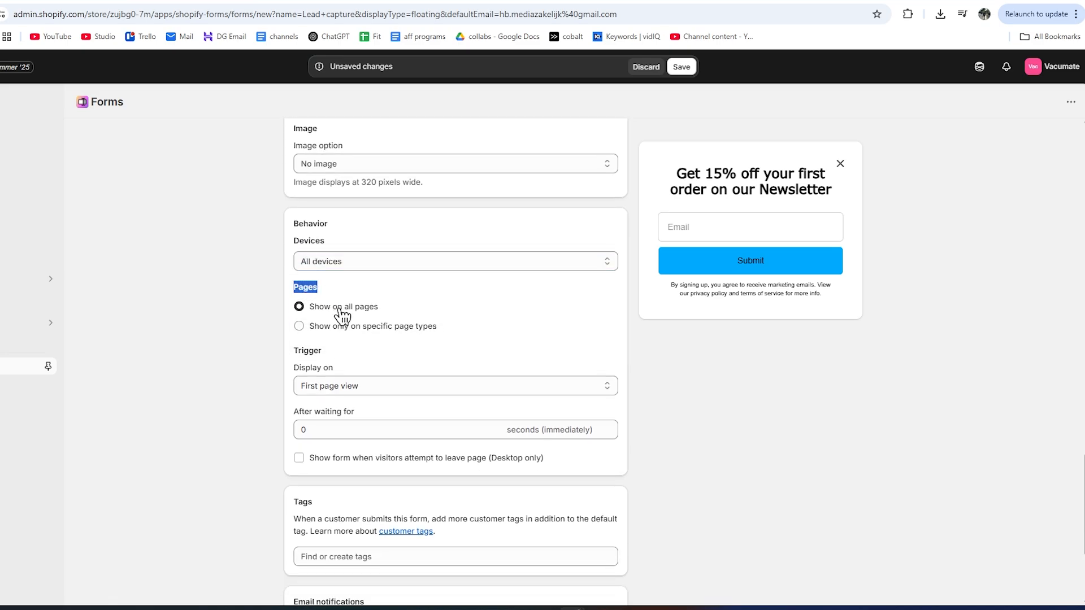
left_click(386, 333)
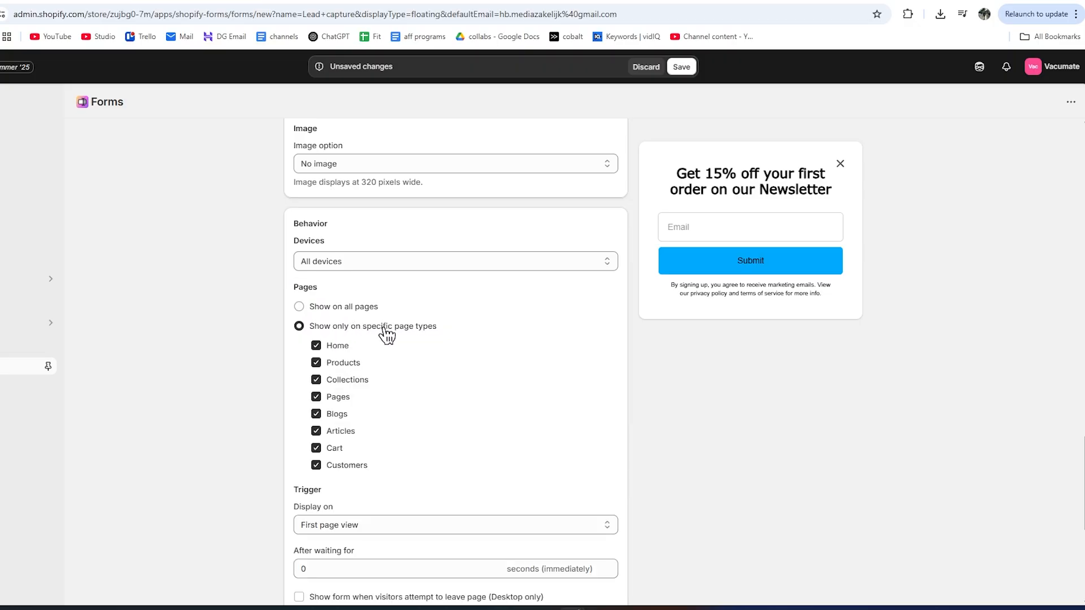
left_click(316, 362)
left_click(317, 380)
left_click(316, 396)
left_click(316, 414)
left_click(317, 430)
left_click(299, 306)
Restrict the popup to specific page types with only Home checked, and review its trigger.
left_click(314, 327)
left_click(316, 362)
left_click(316, 379)
left_click(316, 397)
left_click(316, 415)
left_click(317, 464)
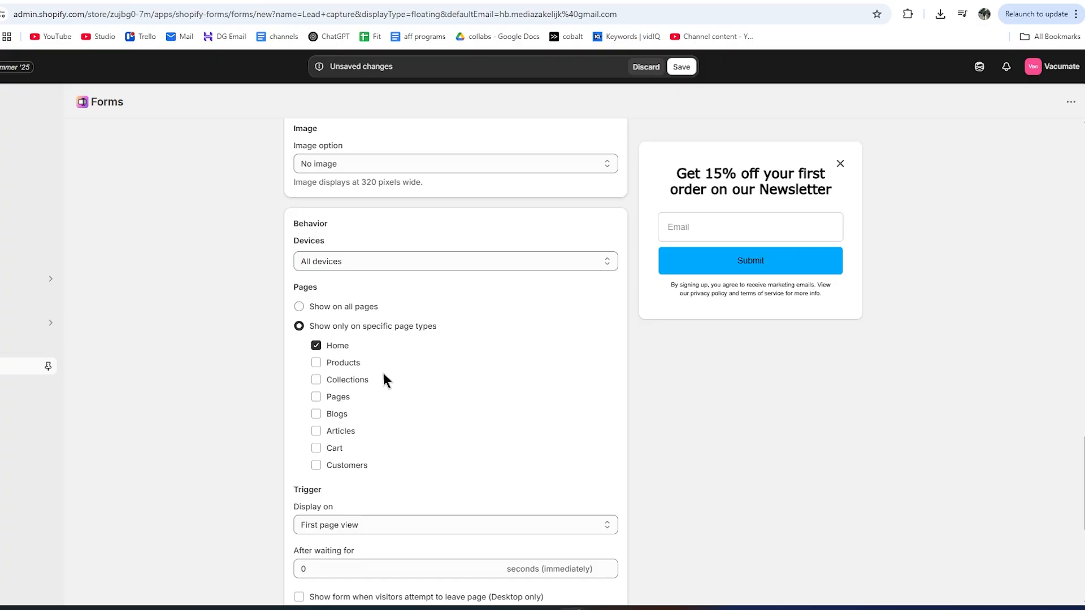
scroll(382, 368, "down", 3)
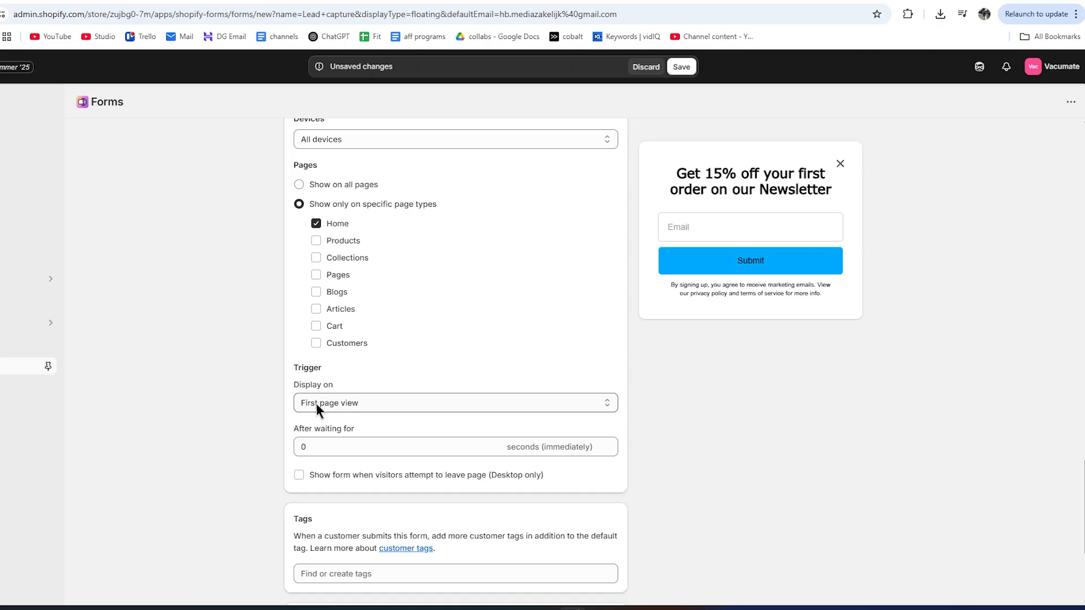
left_click(366, 404)
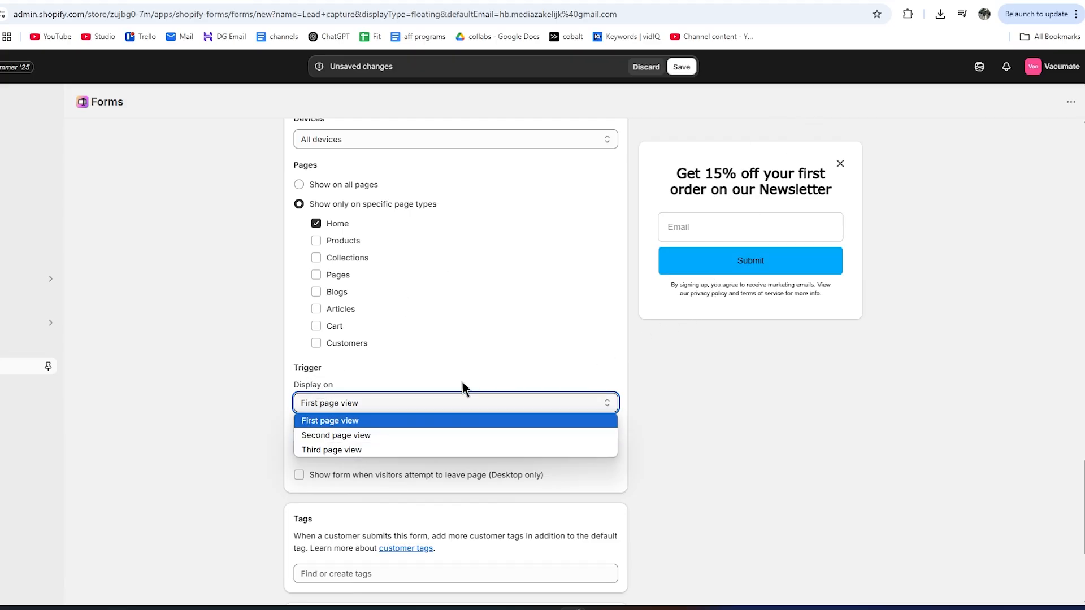
scroll(458, 373, "up", 1)
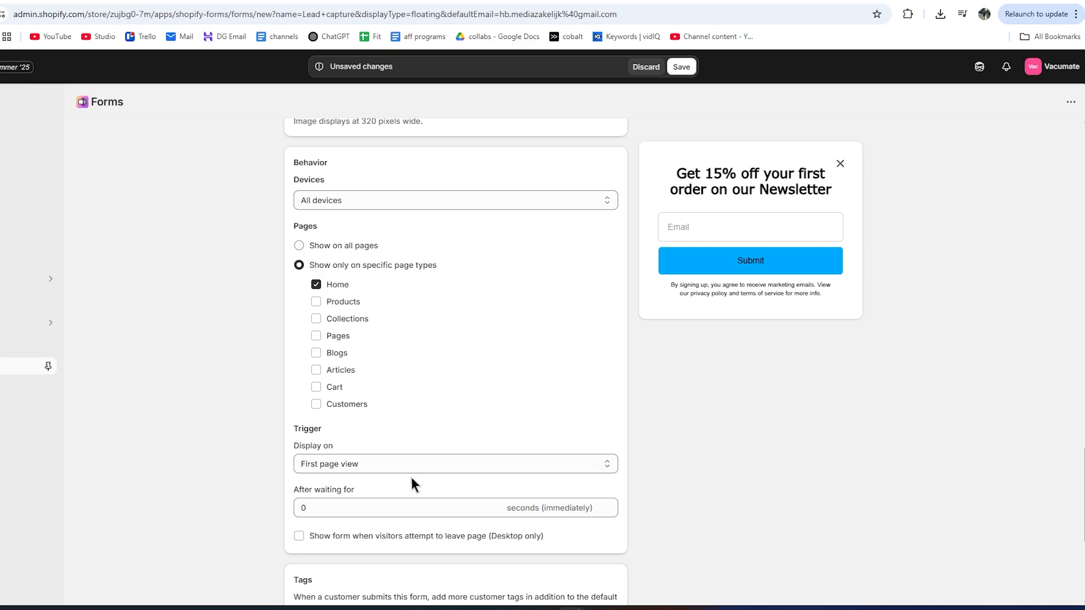
Save the popup form, then enable and save the Forms app embed in the theme.
left_click(682, 68)
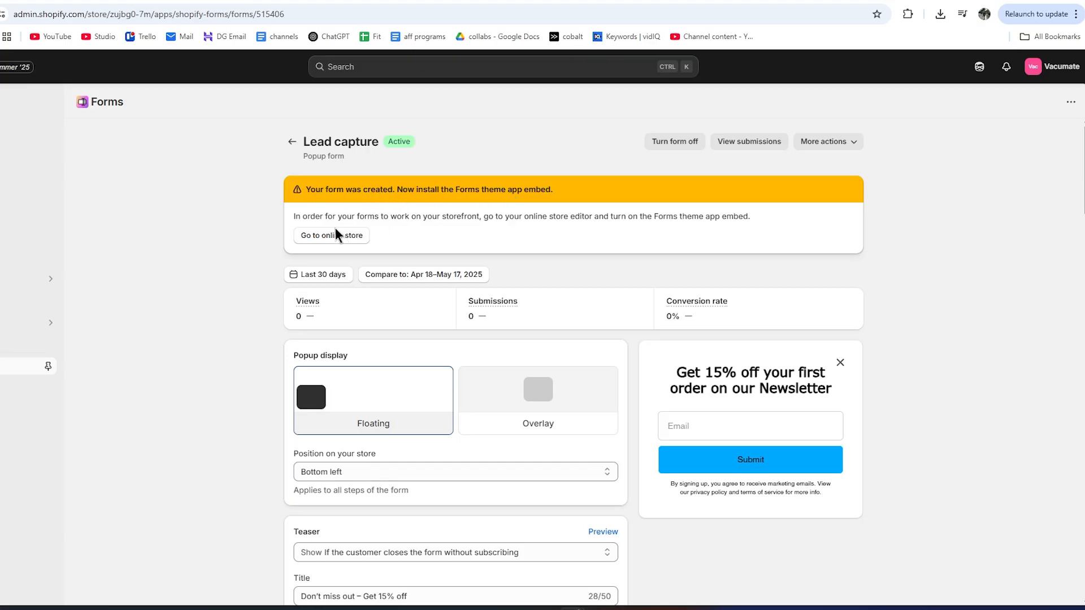
left_click(337, 243)
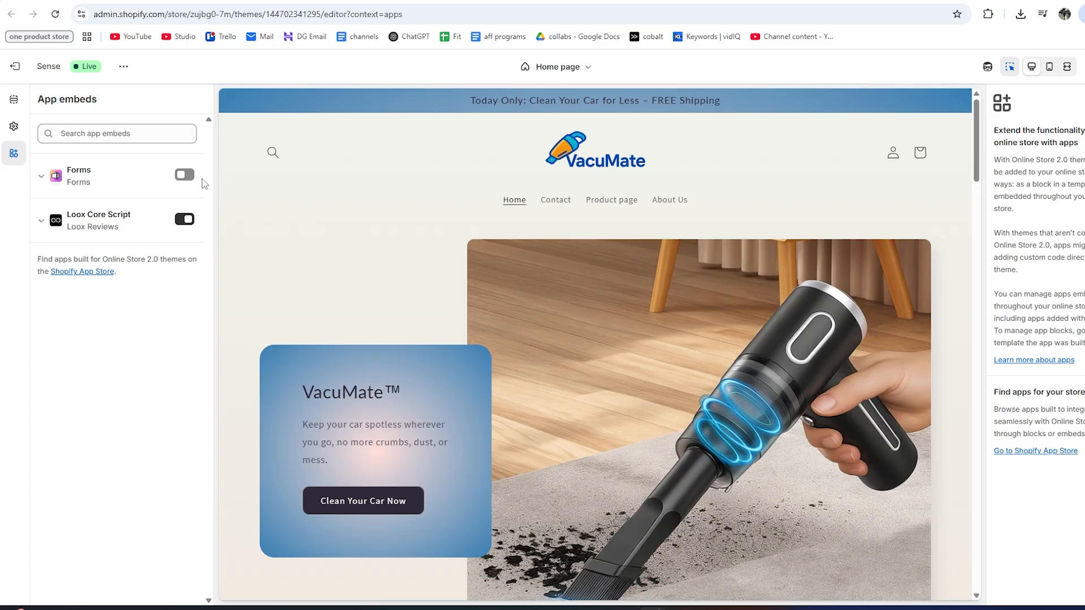
left_click(182, 179)
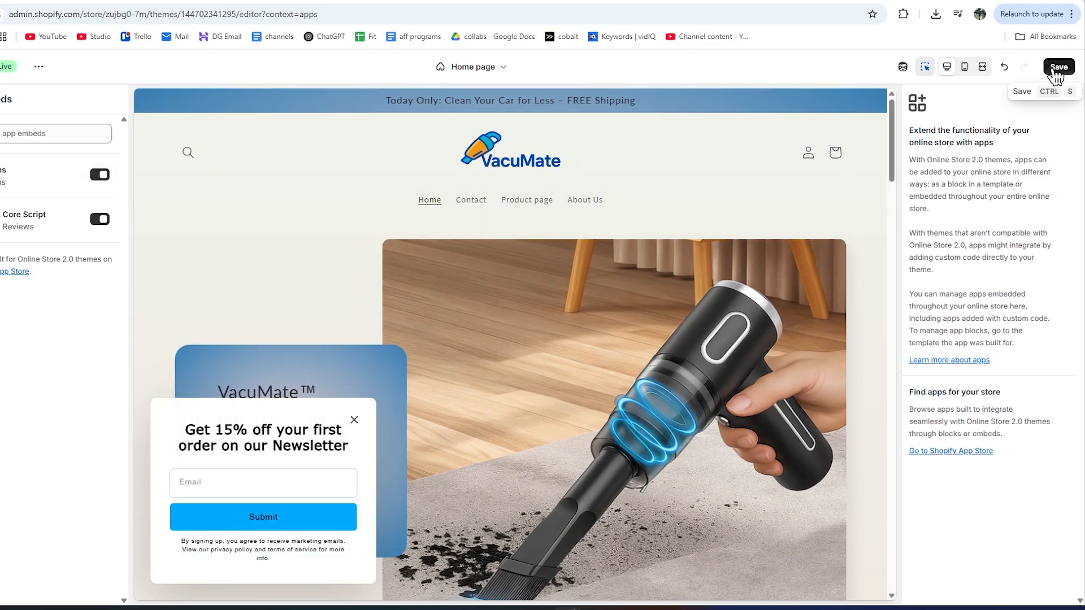
left_click(1052, 72)
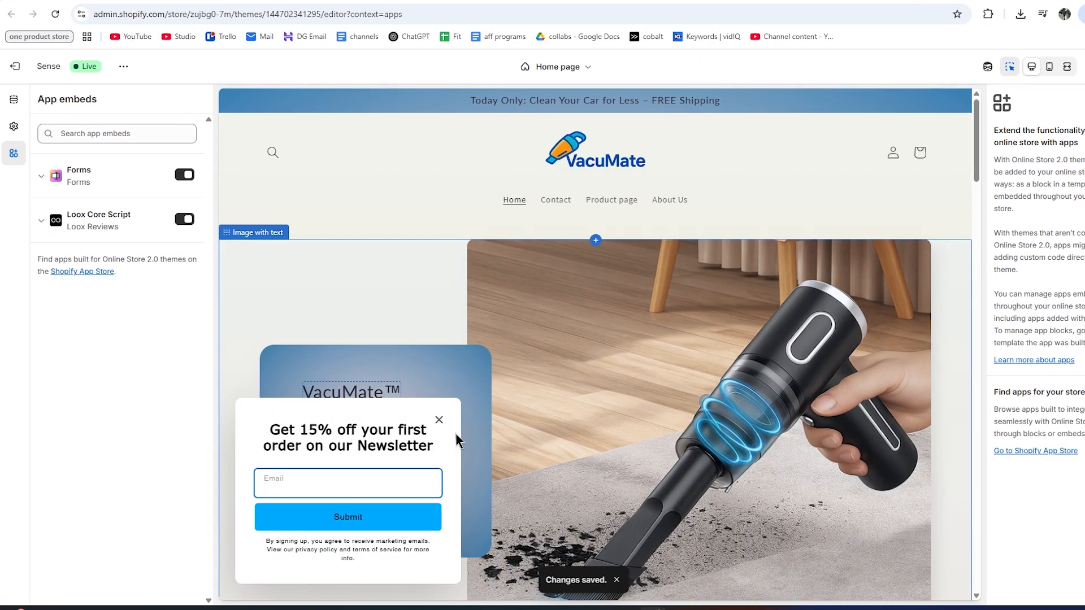
Test the newsletter popup's close X and its teaser on the storefront.
left_click(439, 420)
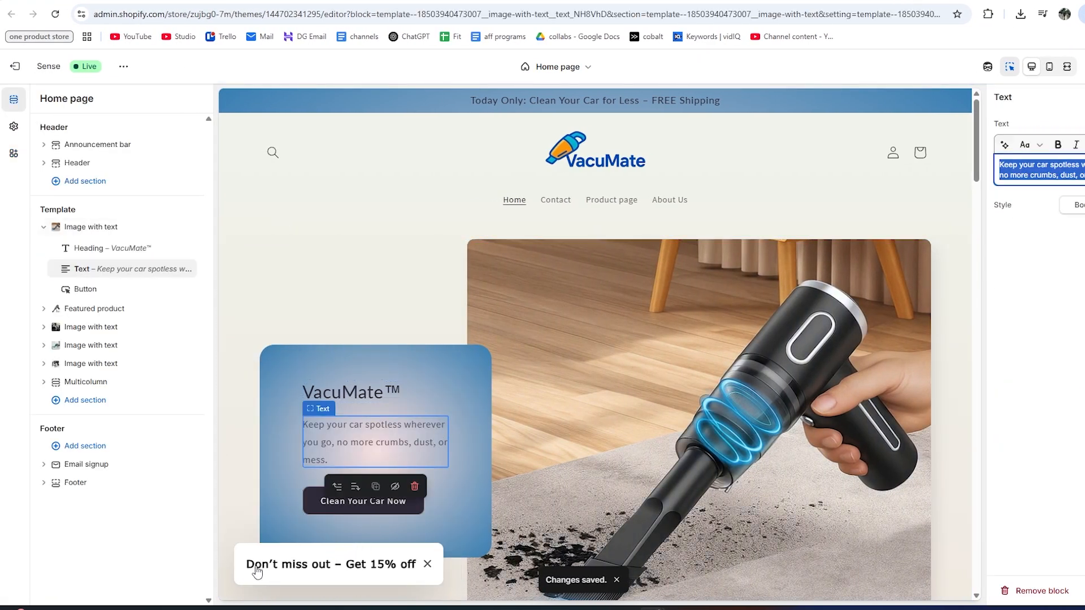
left_click(396, 574)
scroll(334, 446, "down", 4)
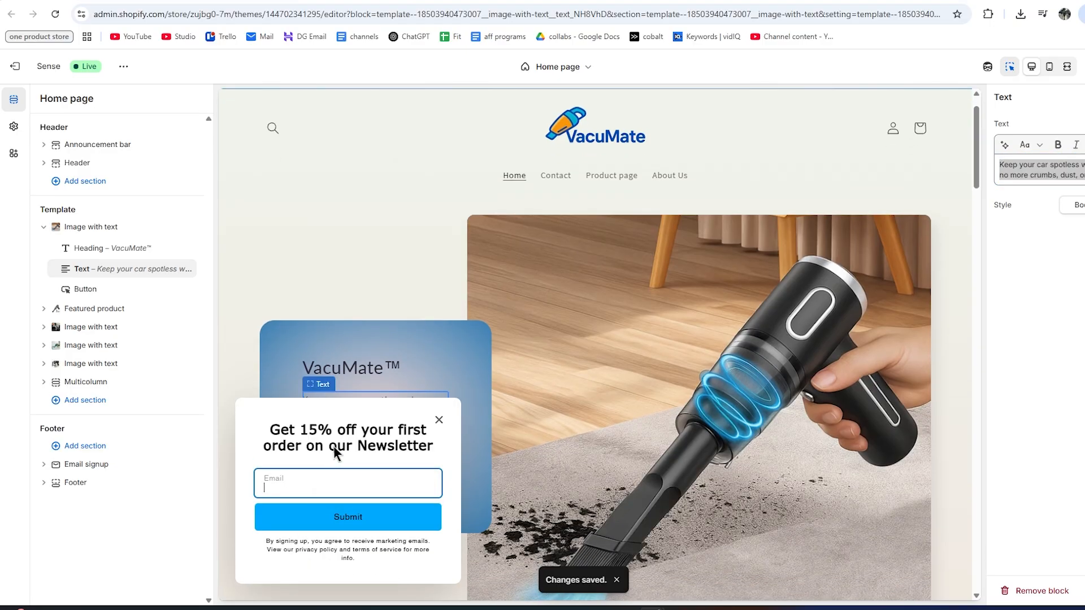
scroll(529, 432, "down", 3)
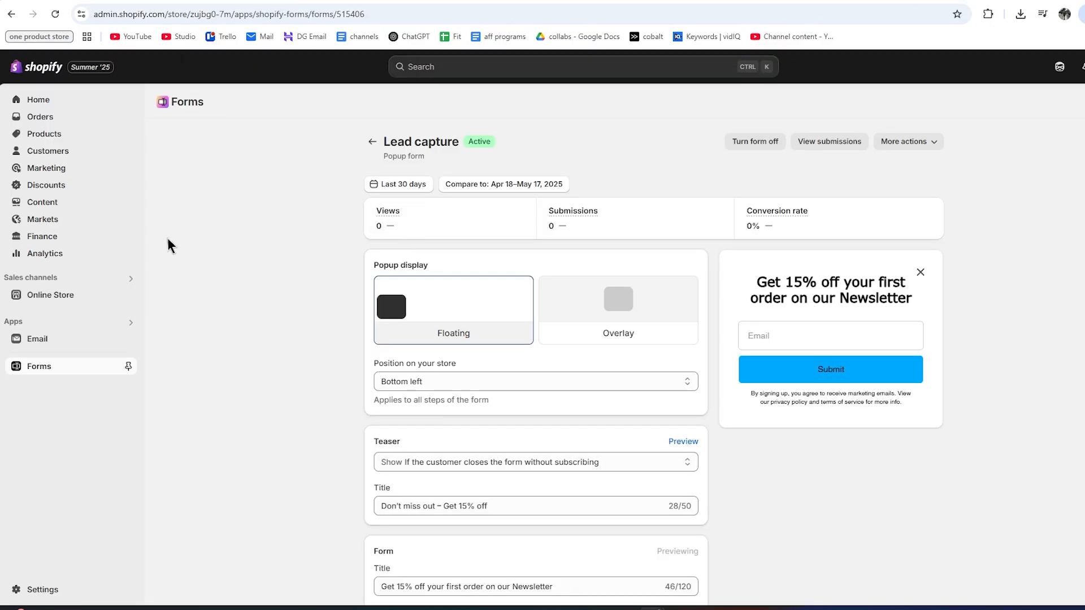
Go to the Shopify Email app and review its 4-of-6 setup checklist.
left_click(26, 341)
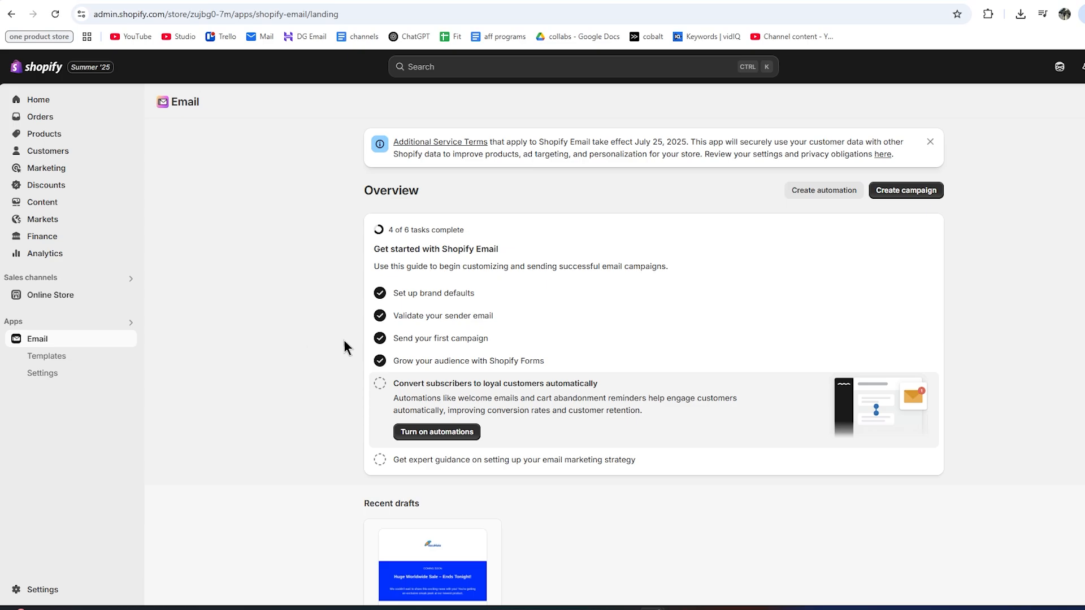
scroll(396, 338, "down", 1)
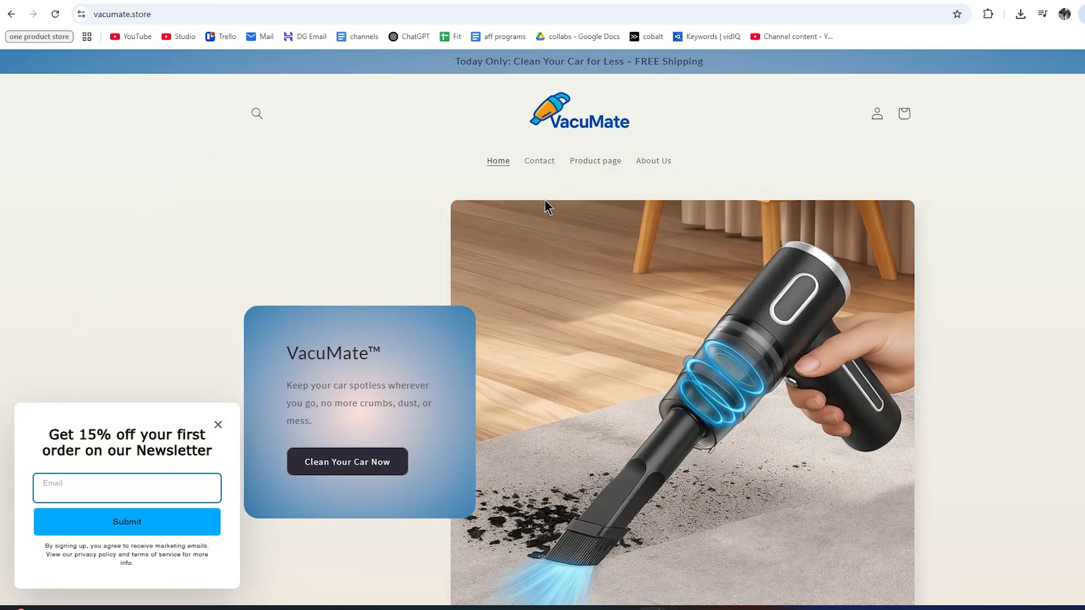
Add a Black Vacumate portable car vacuum to the live store's cart from its product page.
left_click(364, 460)
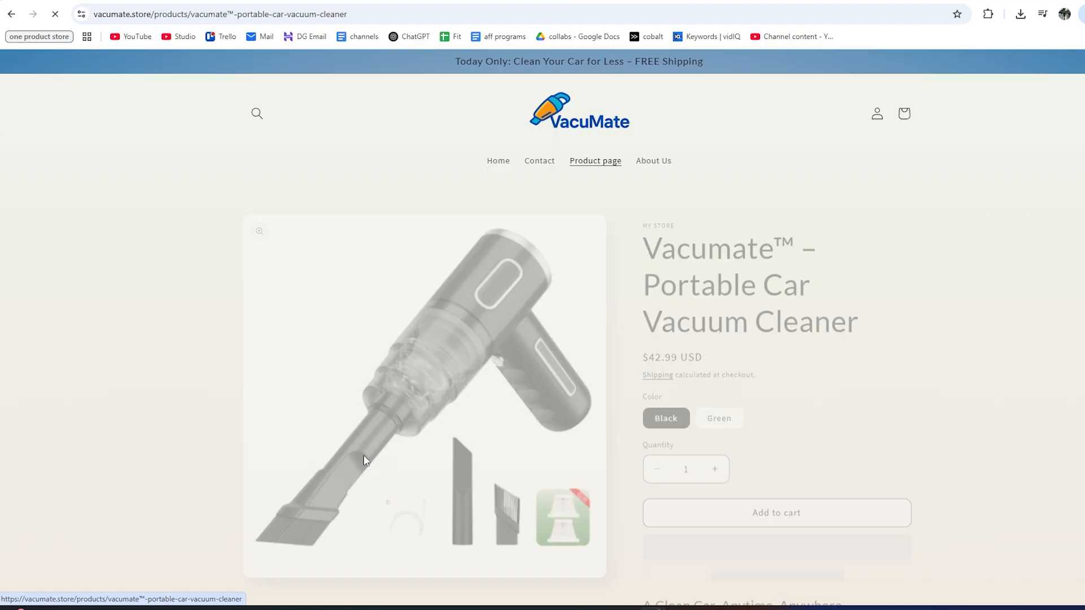
left_click(739, 506)
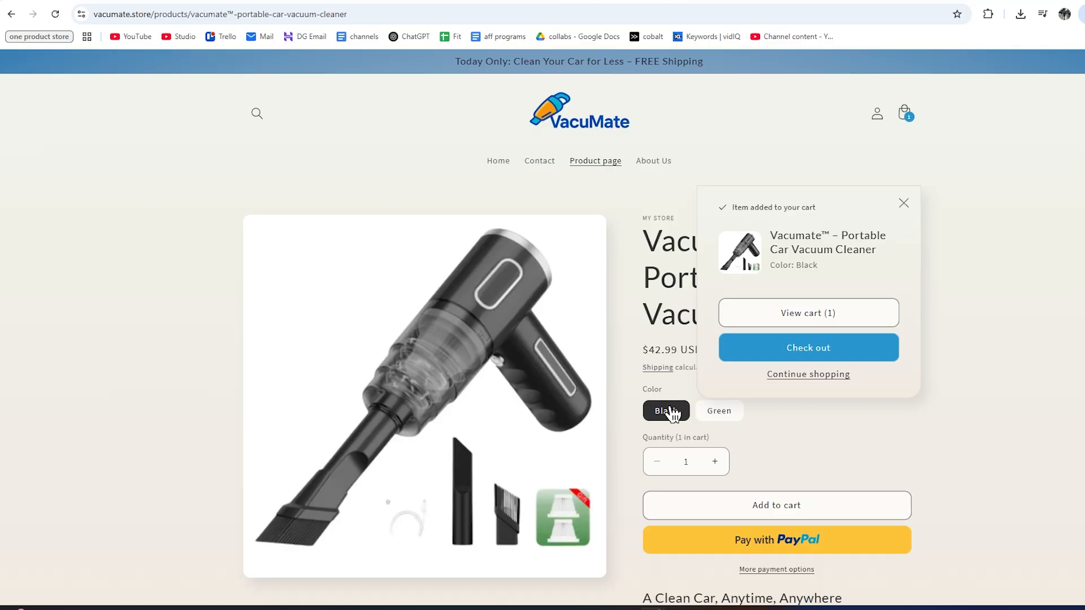
scroll(638, 389, "down", 5)
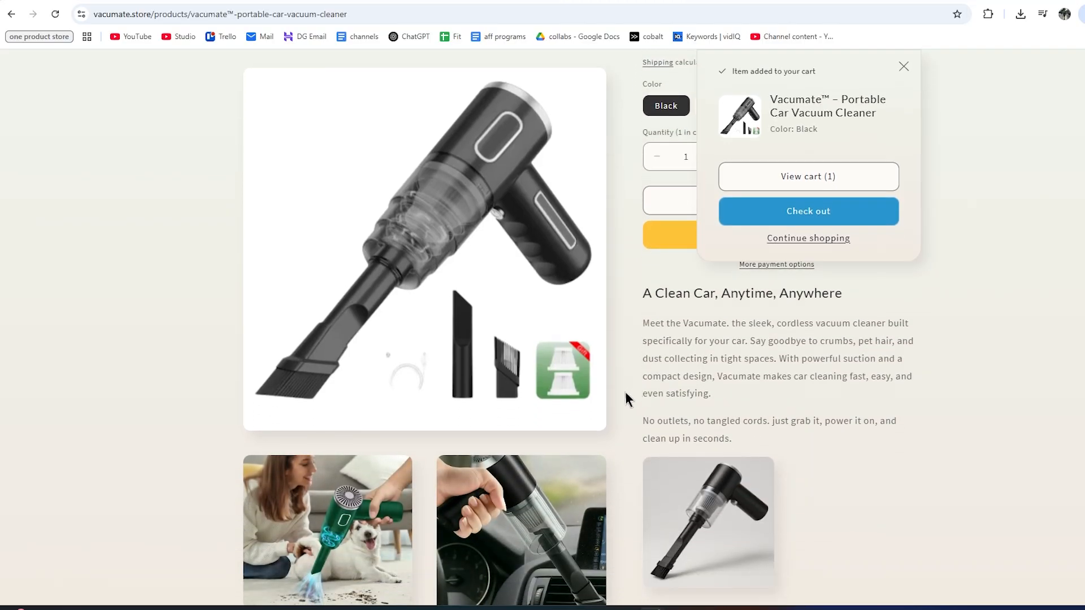
scroll(493, 393, "up", 1)
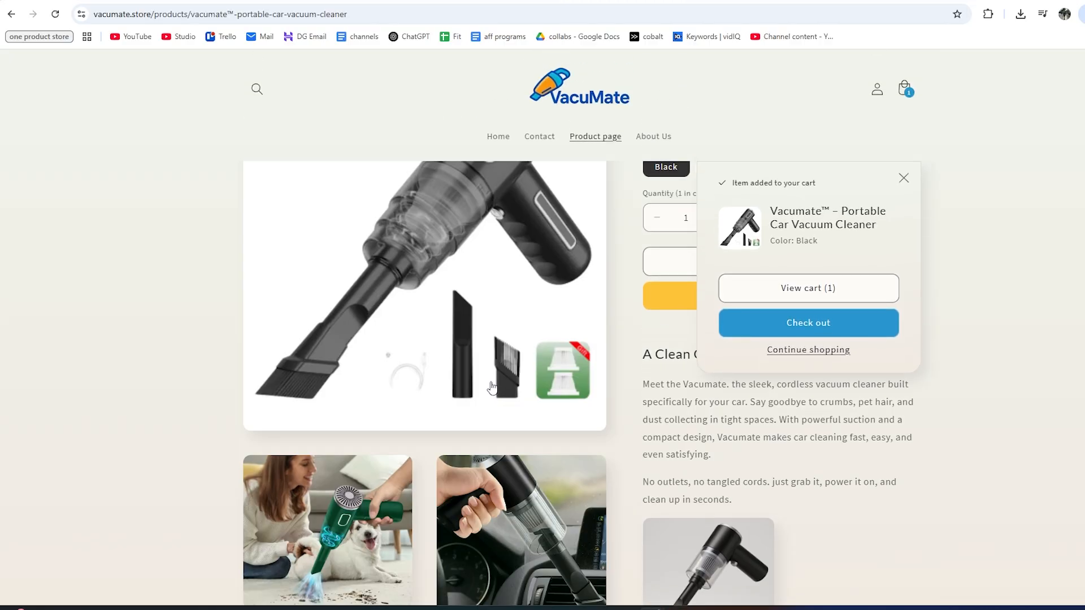
scroll(492, 383, "up", 1)
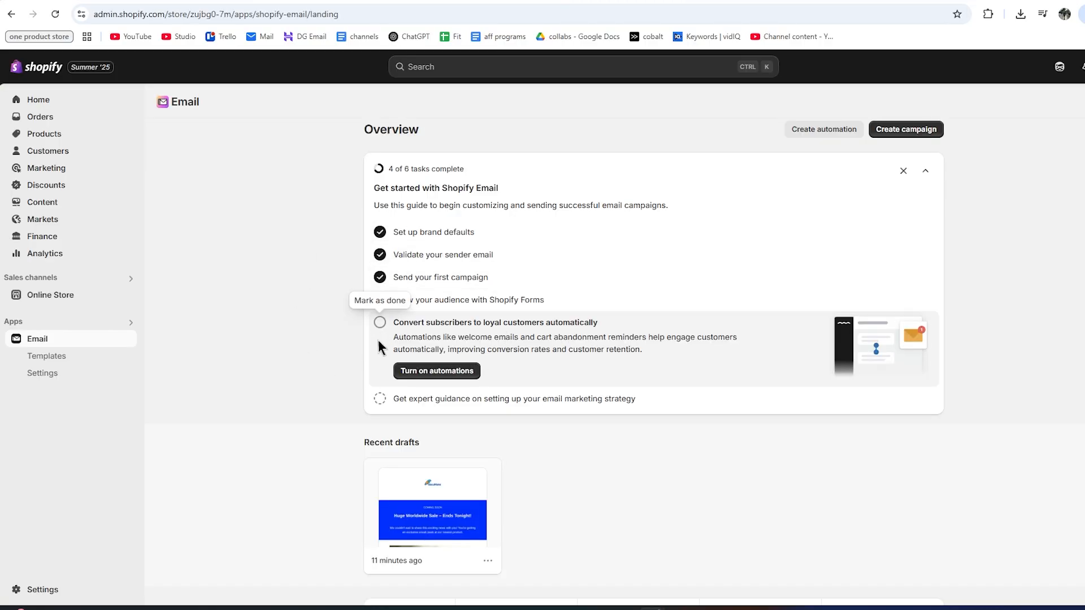
Start Turn on automations and browse the Automation templates grid, including Recover abandoned cart.
left_click(428, 373)
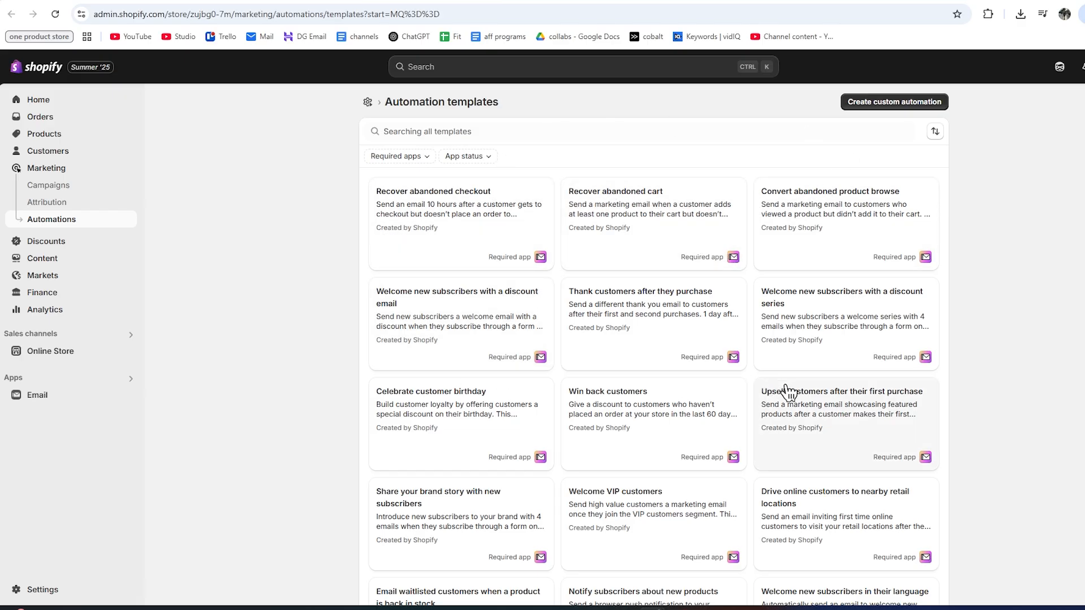
scroll(518, 288, "down", 1)
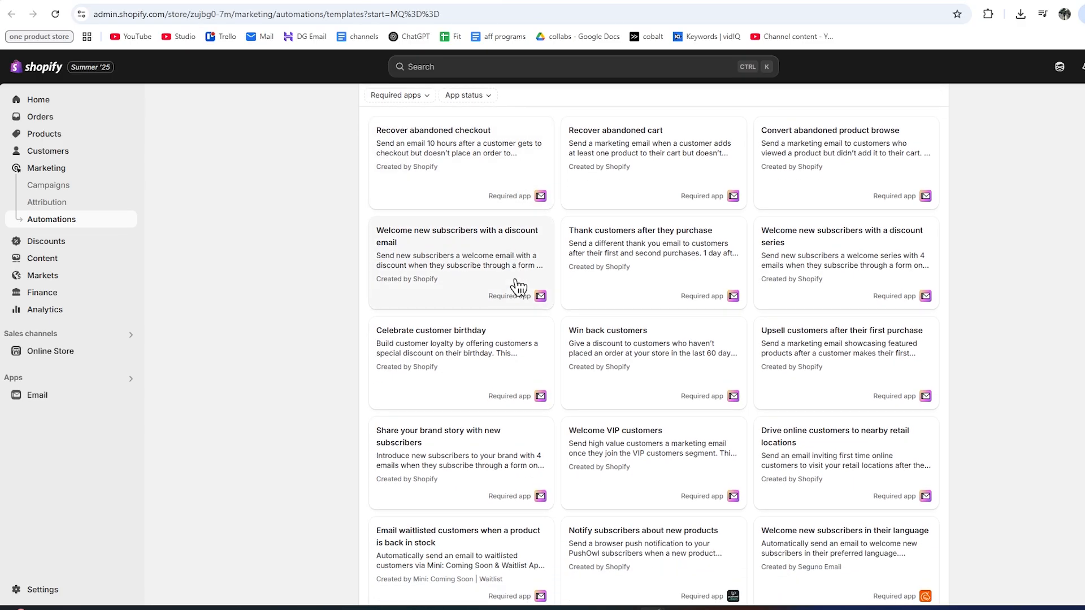
scroll(518, 288, "down", 1)
scroll(515, 317, "up", 1)
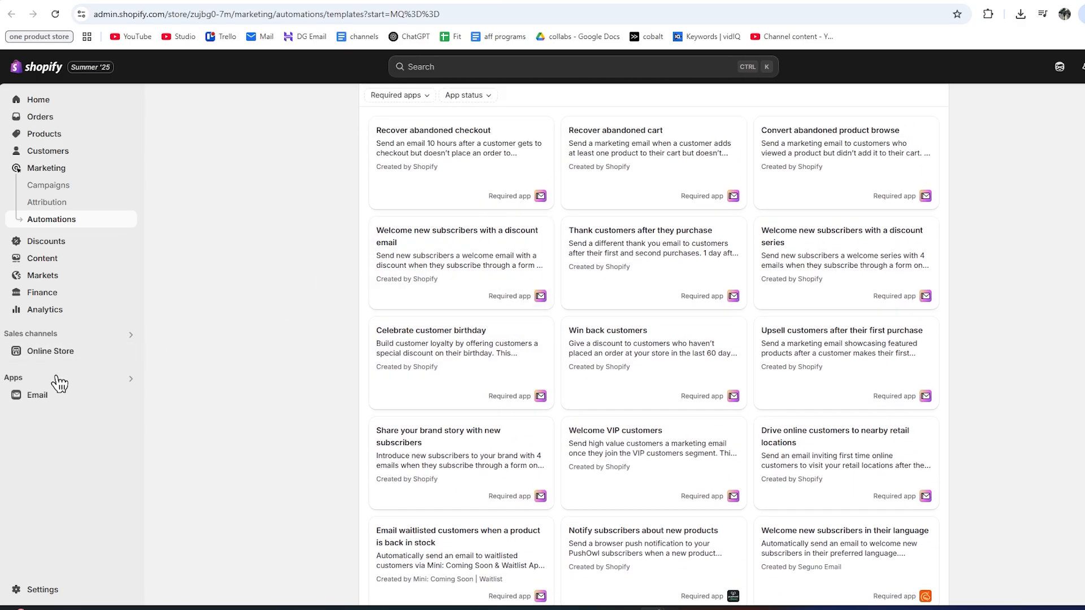
scroll(519, 213, "down", 5)
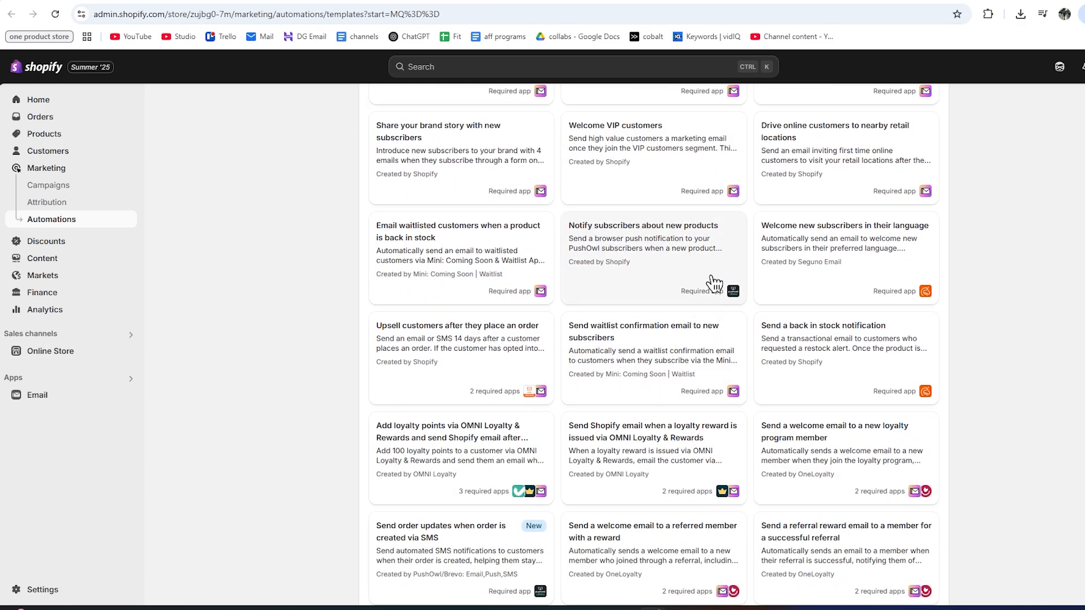
scroll(650, 358, "down", 2)
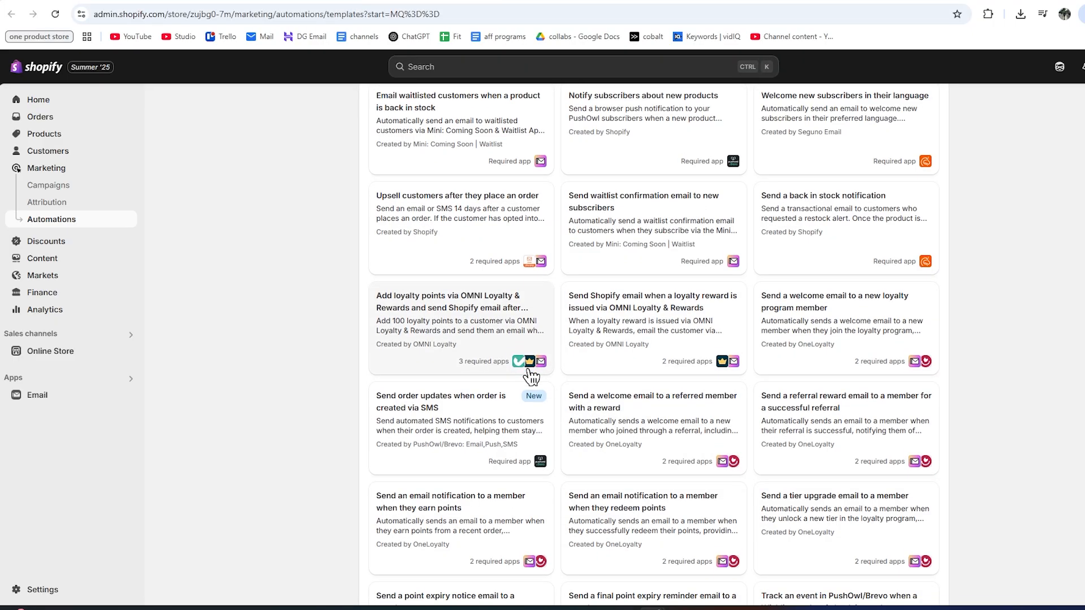
scroll(531, 377, "down", 1)
scroll(692, 432, "down", 1)
scroll(687, 423, "up", 2)
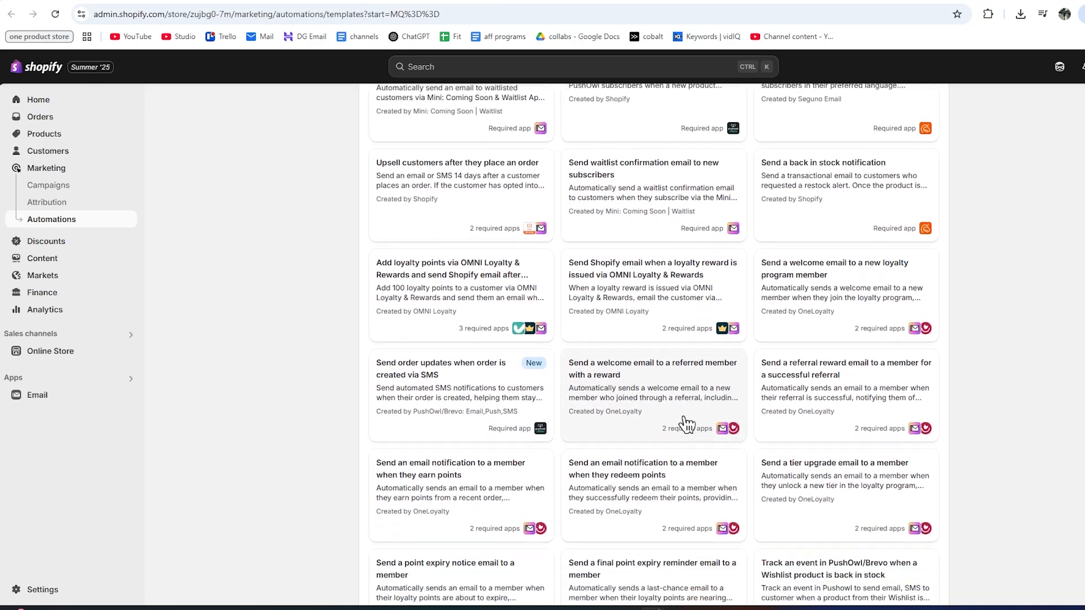
scroll(692, 418, "down", 2)
scroll(687, 418, "up", 13)
scroll(678, 446, "down", 1)
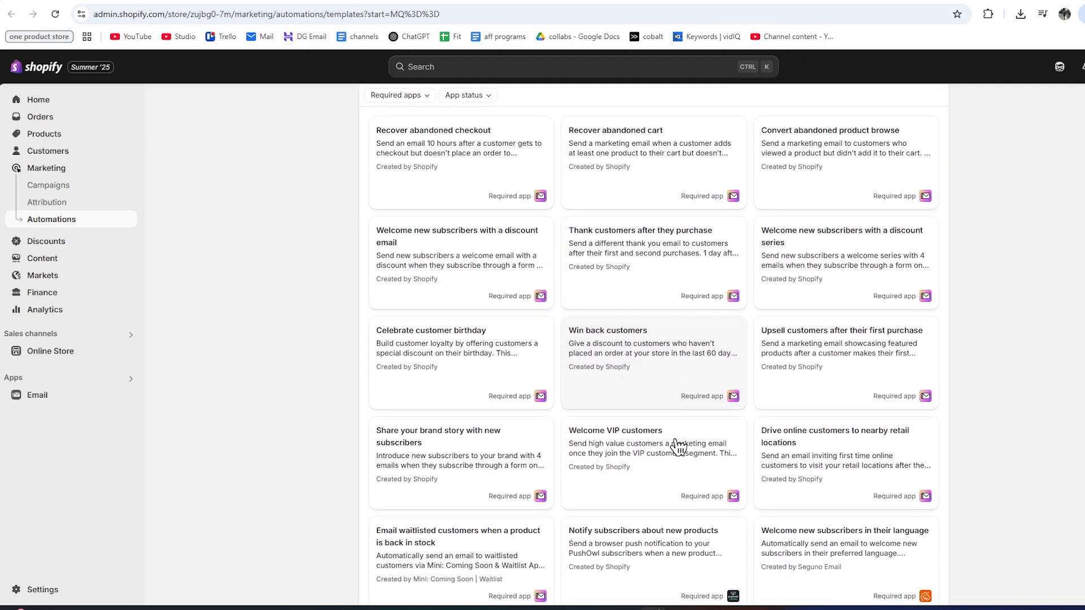
scroll(678, 446, "up", 1)
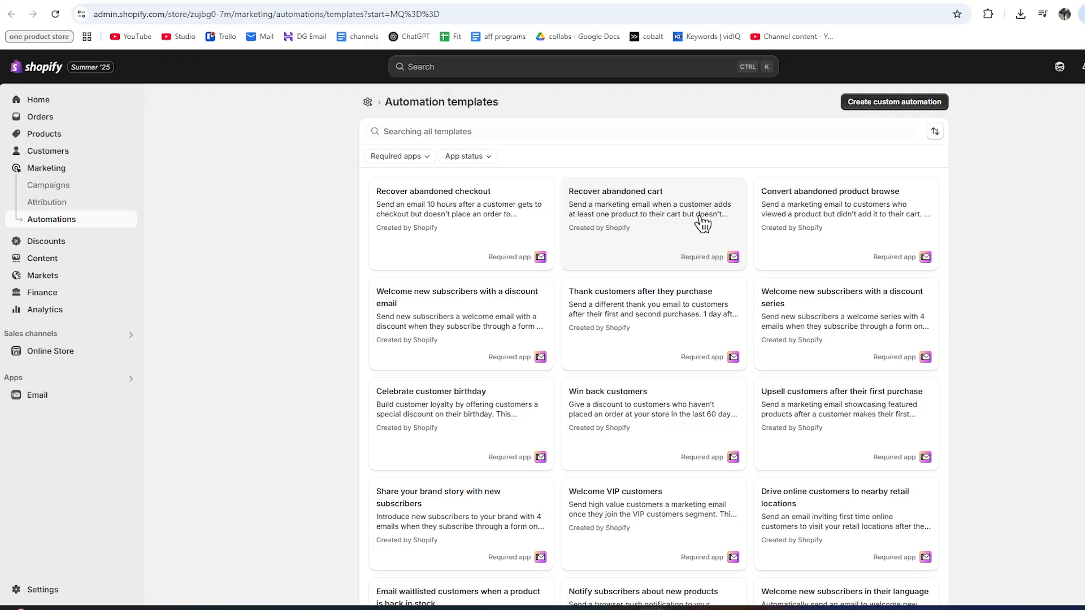
Preview the Recover abandoned cart workflow and activate the automation.
left_click(655, 231)
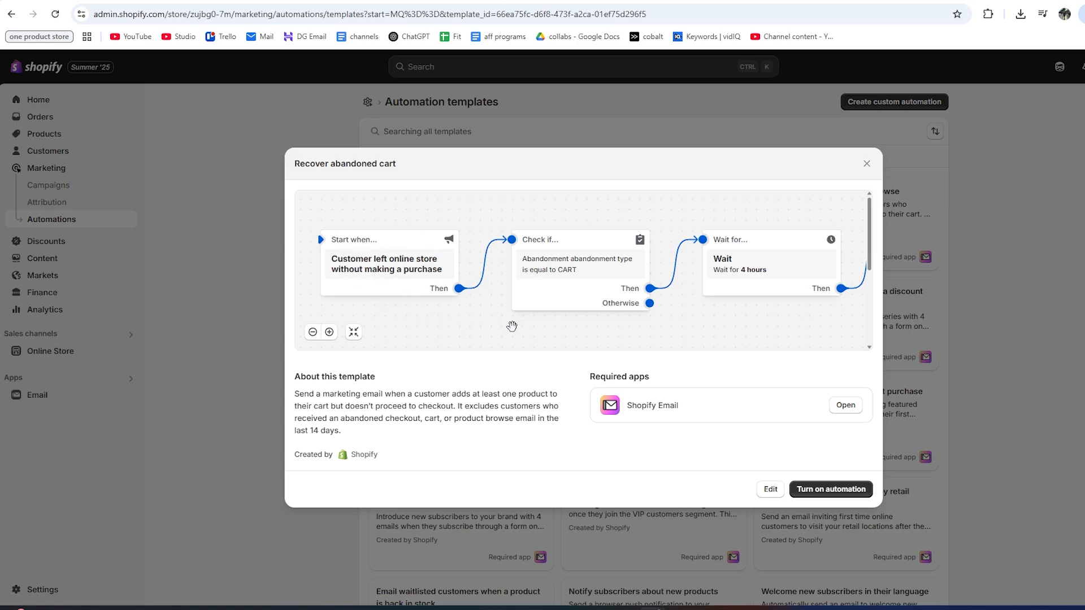
scroll(536, 333, "right", 8)
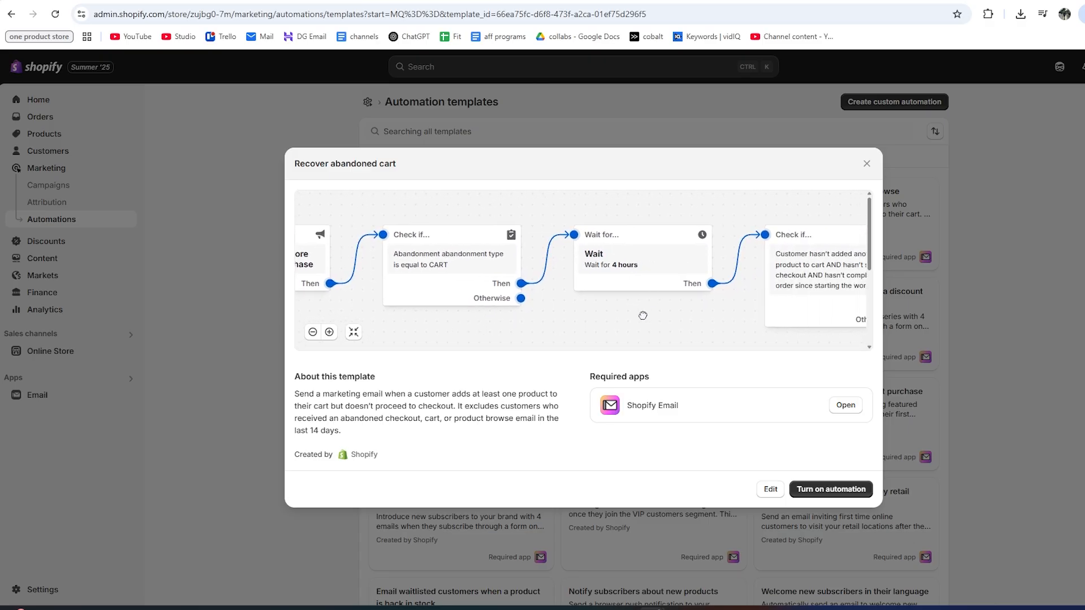
scroll(569, 332, "right", 11)
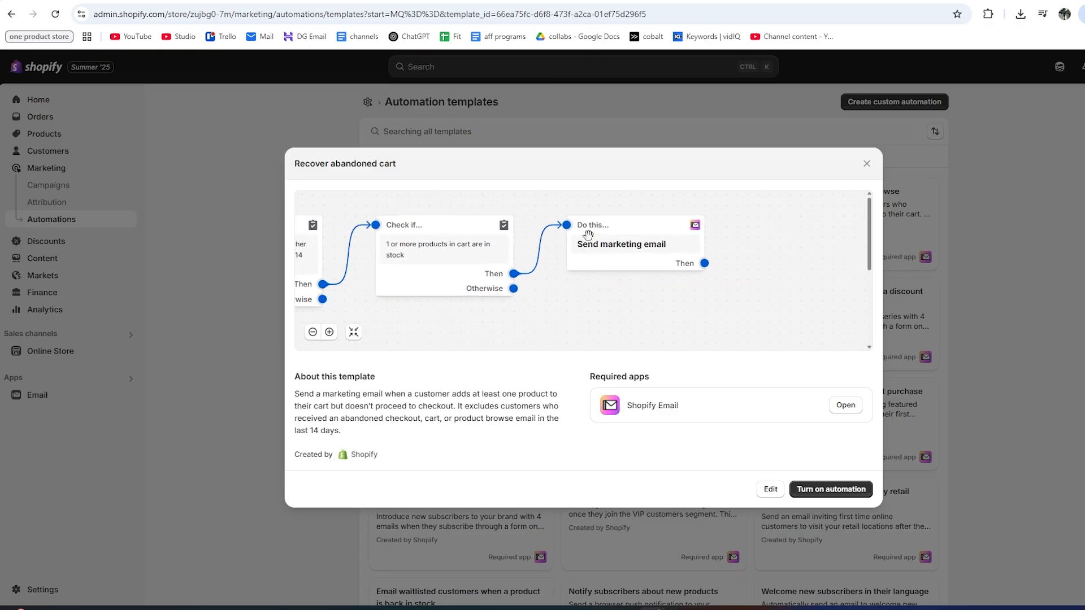
scroll(542, 333, "left", 4)
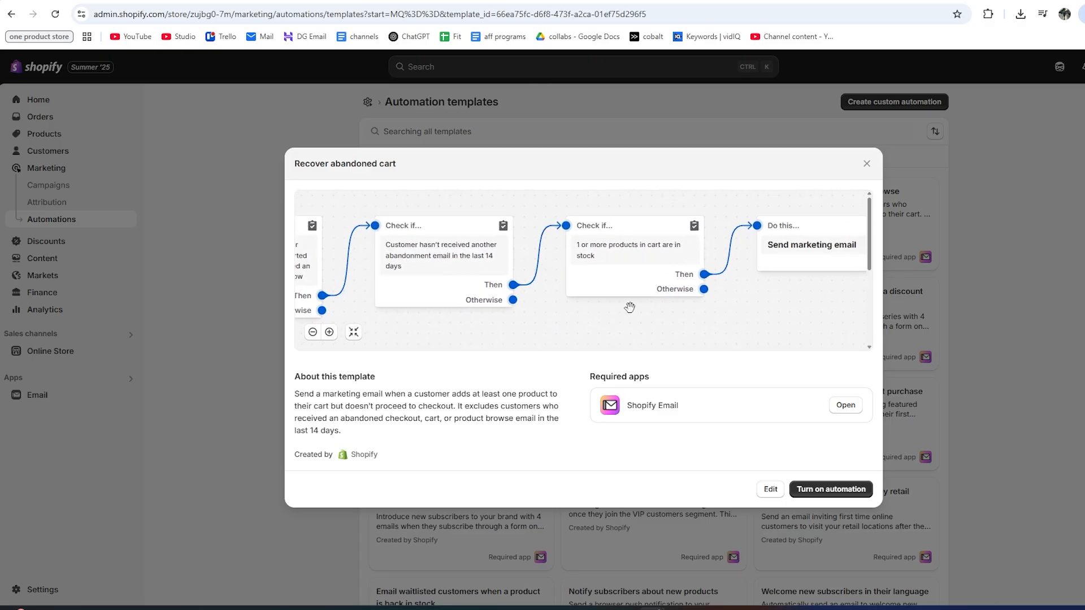
left_click_drag(502, 325, 674, 328)
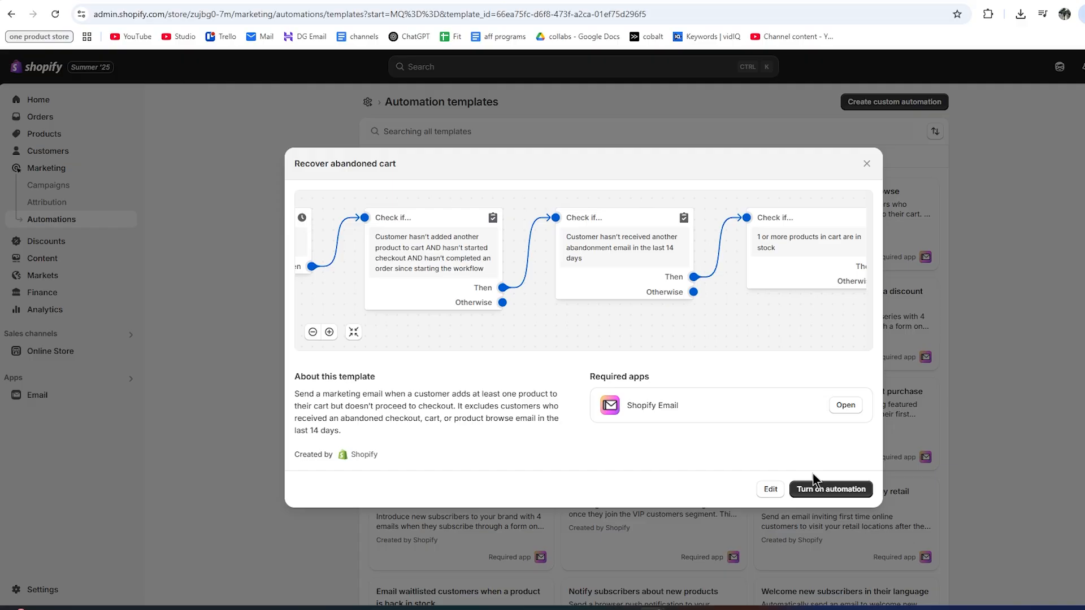
left_click(825, 489)
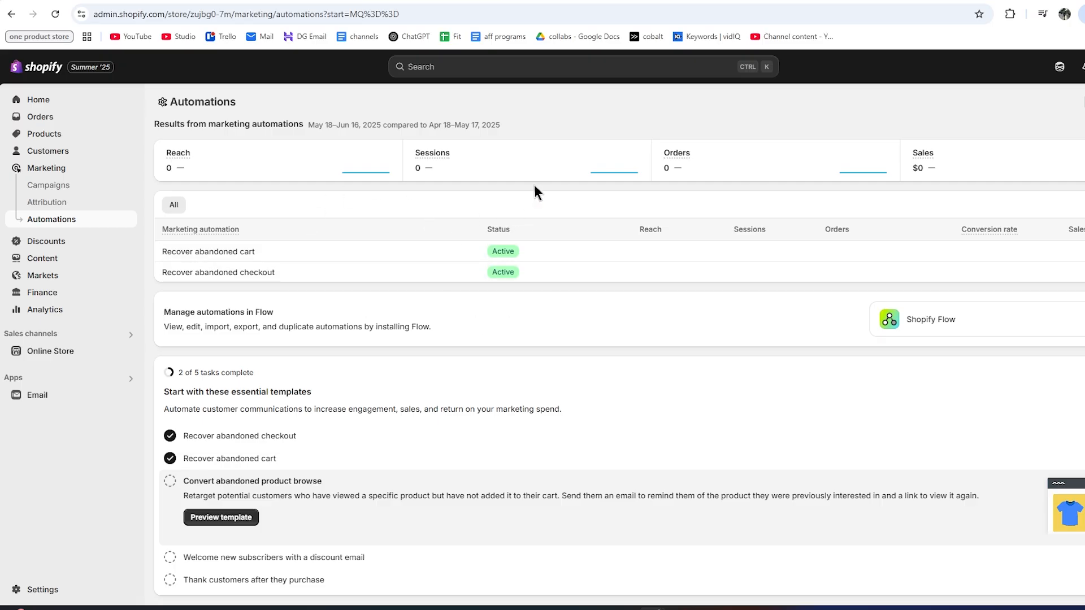
Leave the Automations list and return to the Shopify Email app overview.
scroll(500, 290, "down", 1)
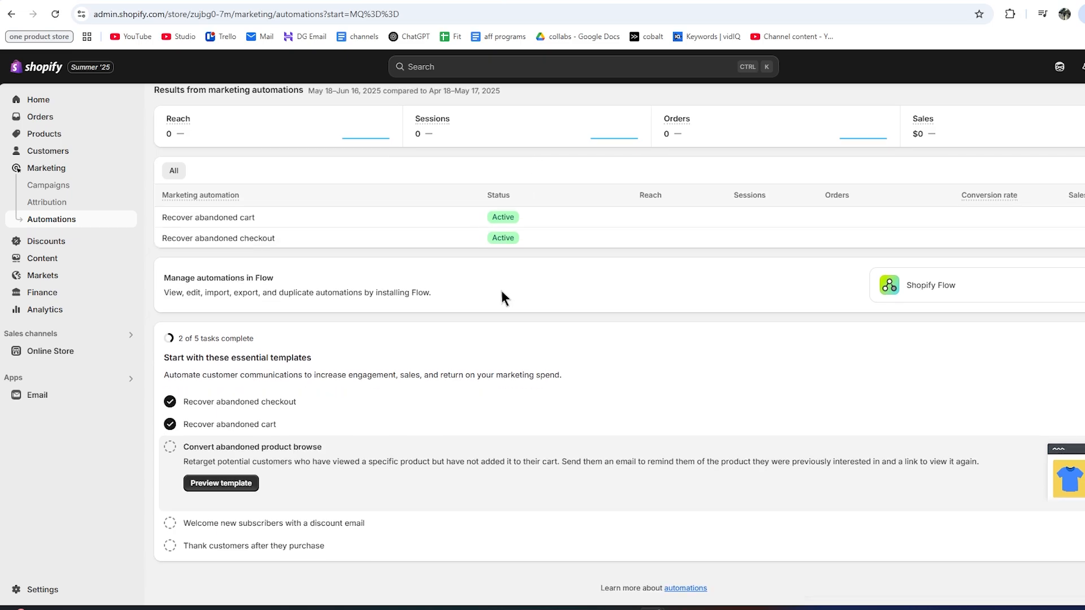
scroll(481, 345, "up", 1)
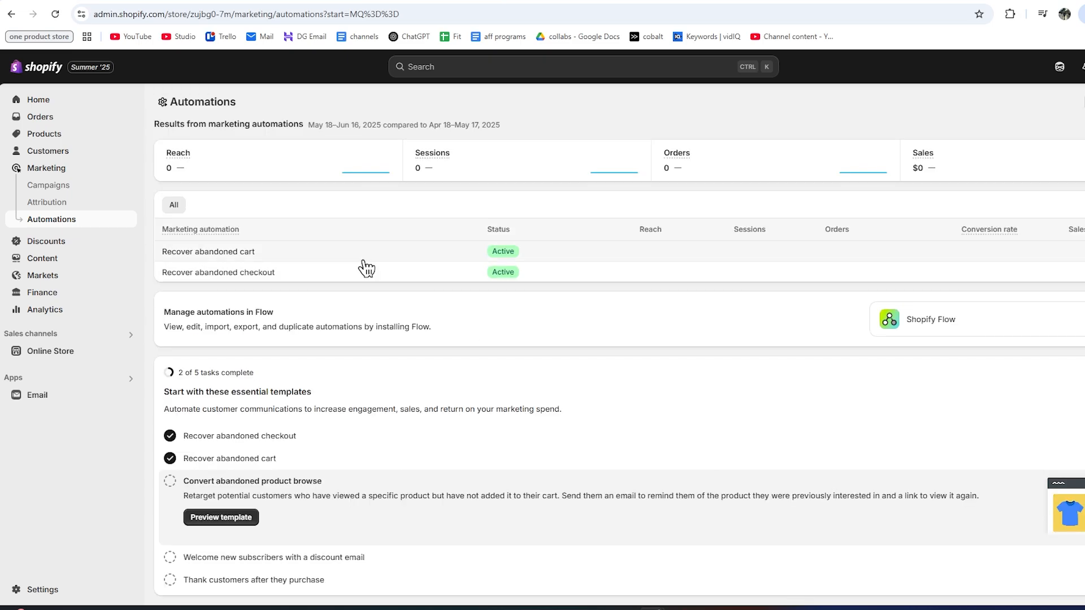
left_click(42, 404)
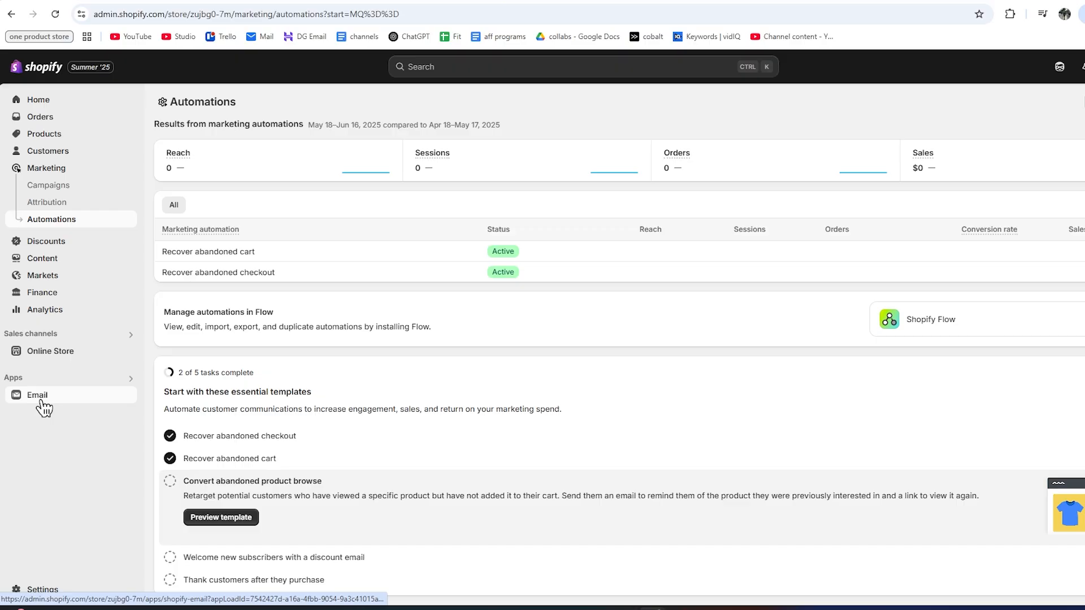